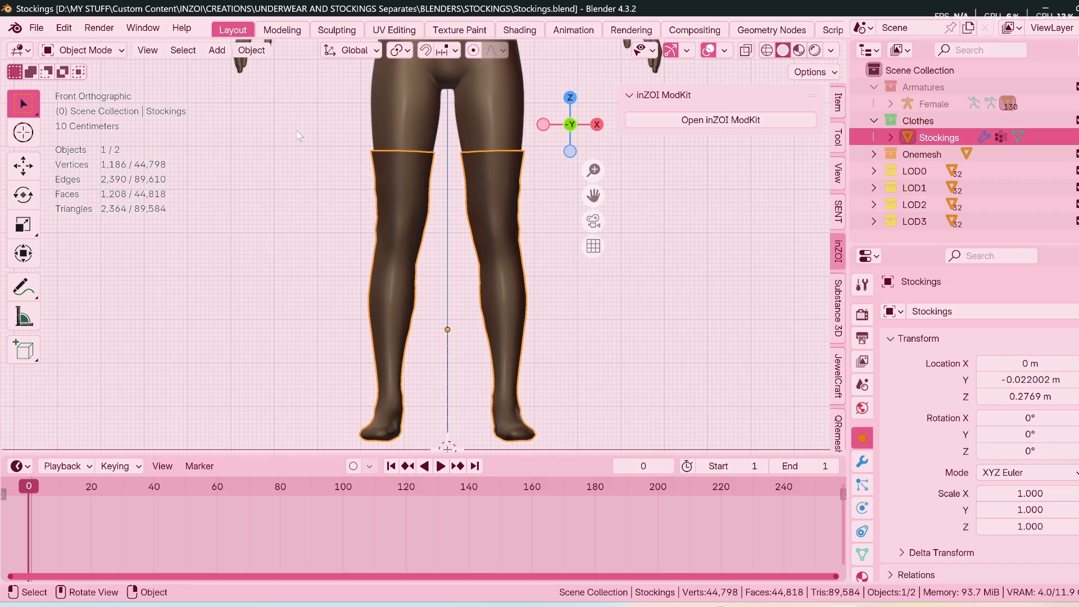
Step: Start a Wavefront OBJ export and choose the Stockings folder inside OBJ for SUBSTANCE as its destination
left_click(36, 29)
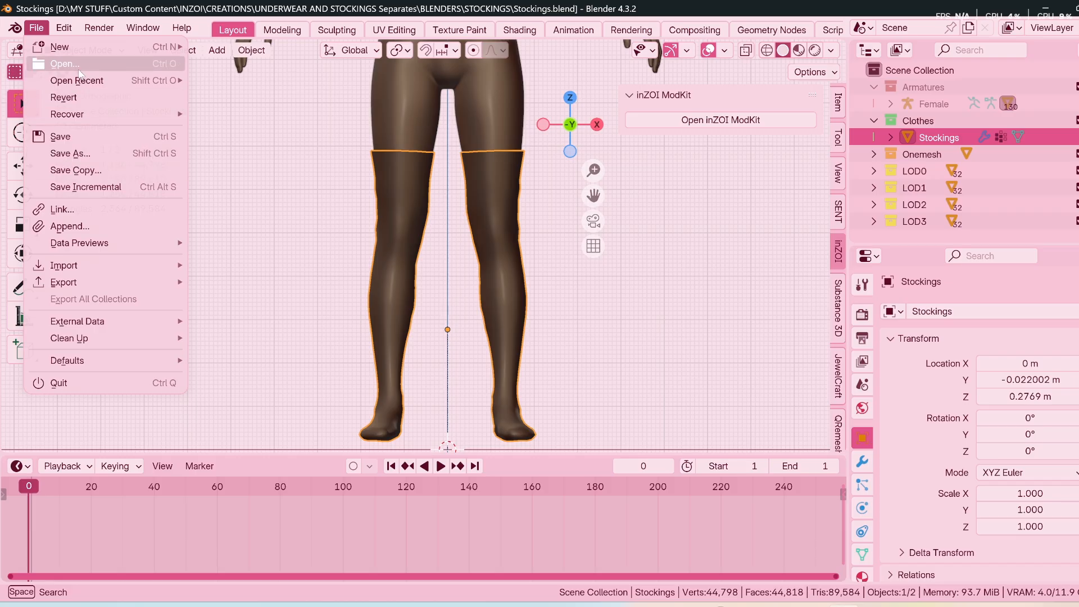
left_click(63, 33)
left_click(36, 28)
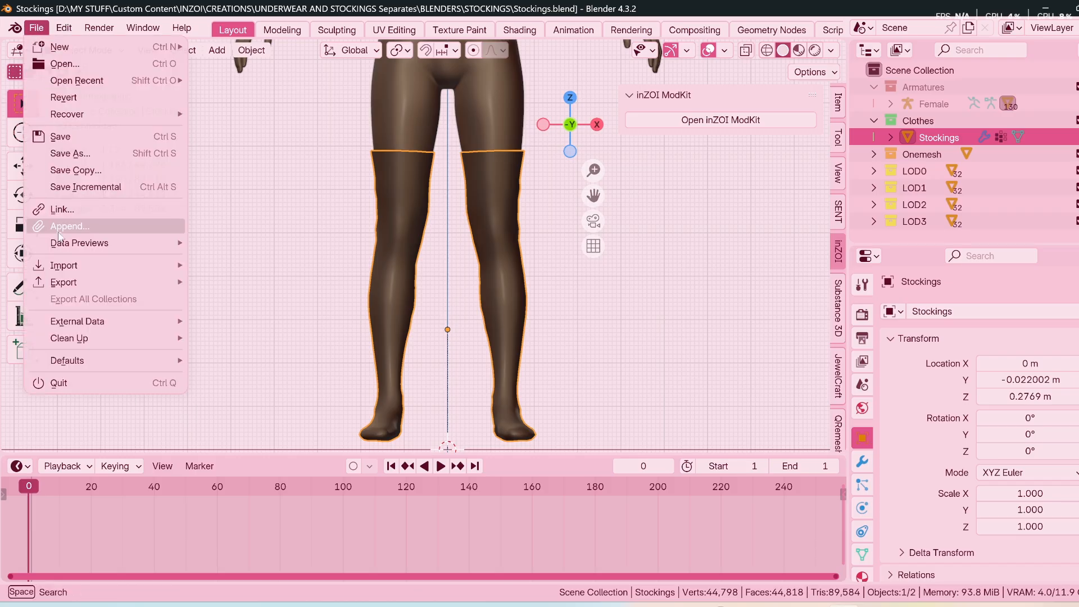
mouse_move(91, 281)
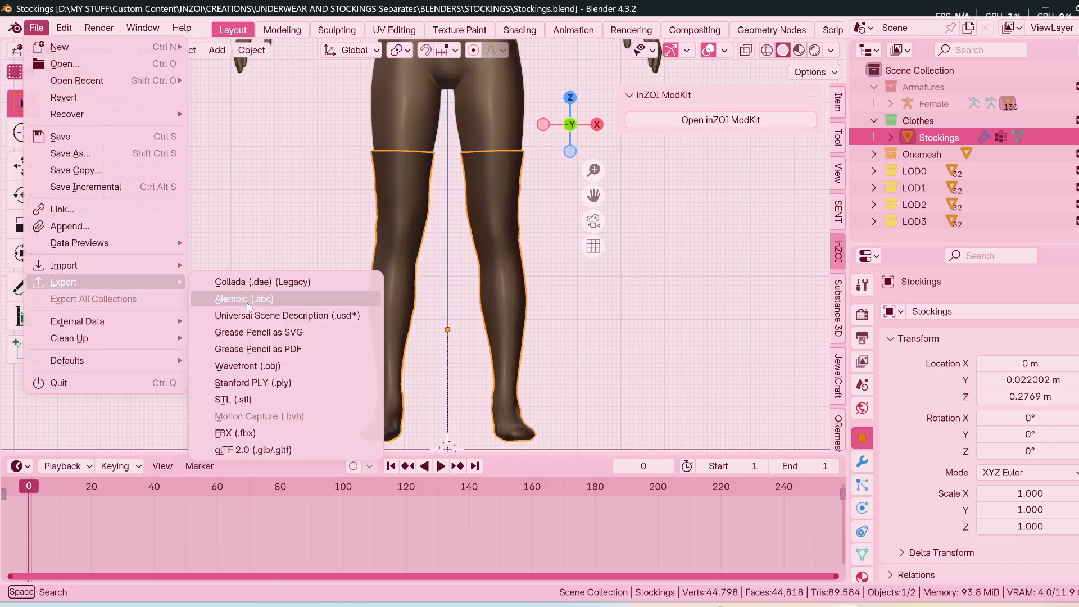
left_click(248, 367)
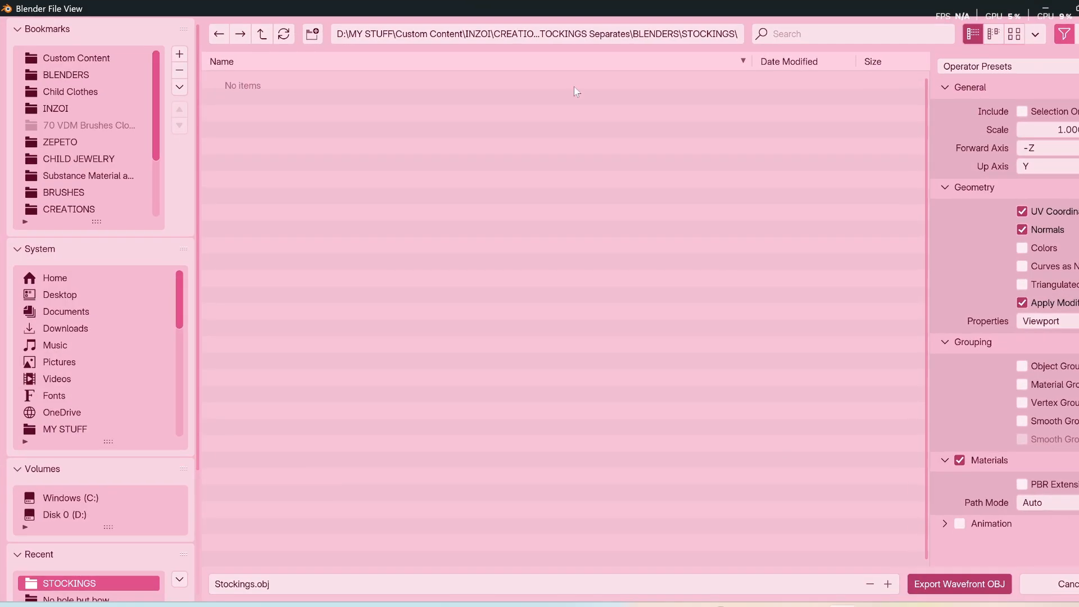
left_click(262, 33)
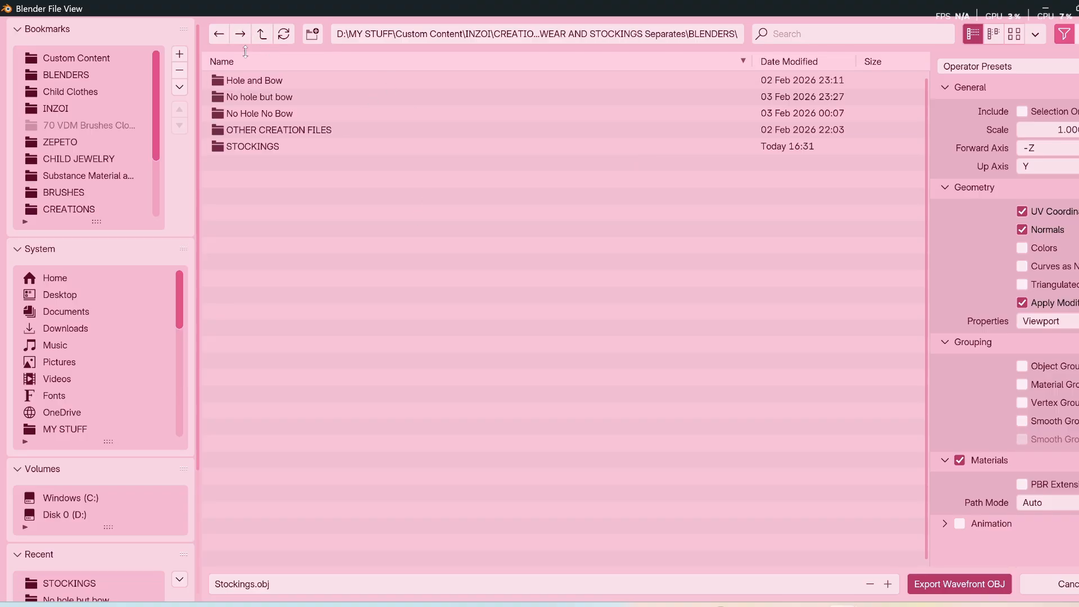
left_click(267, 35)
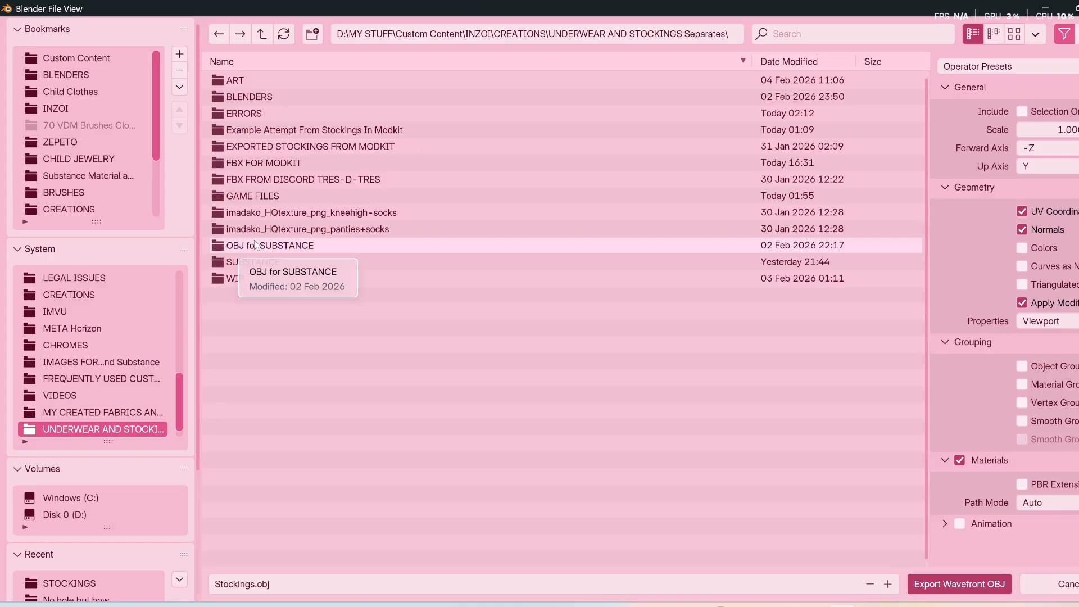
left_click(287, 247)
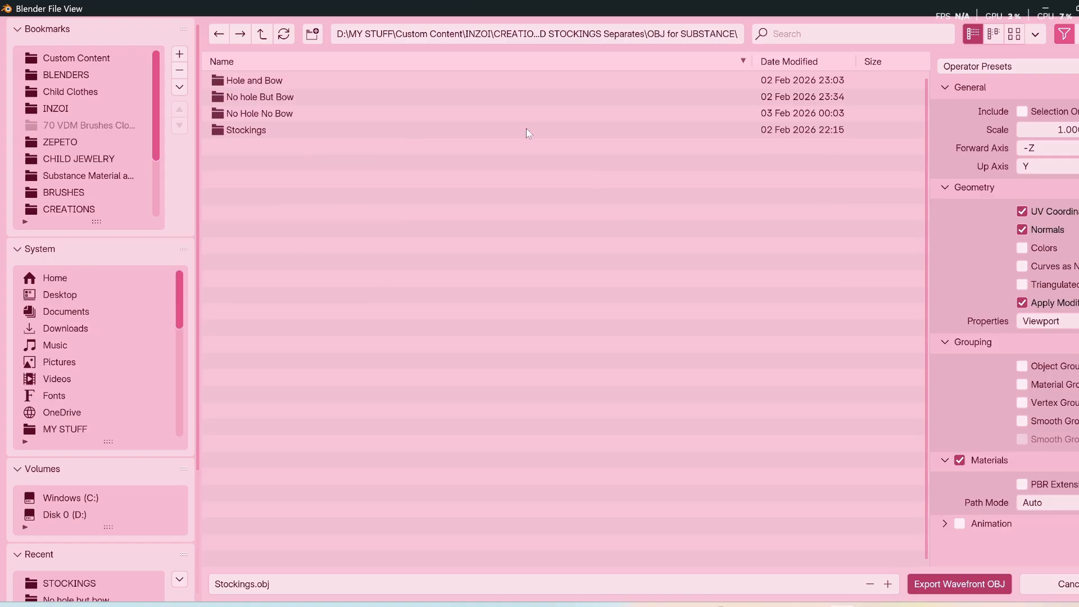
left_click(251, 133)
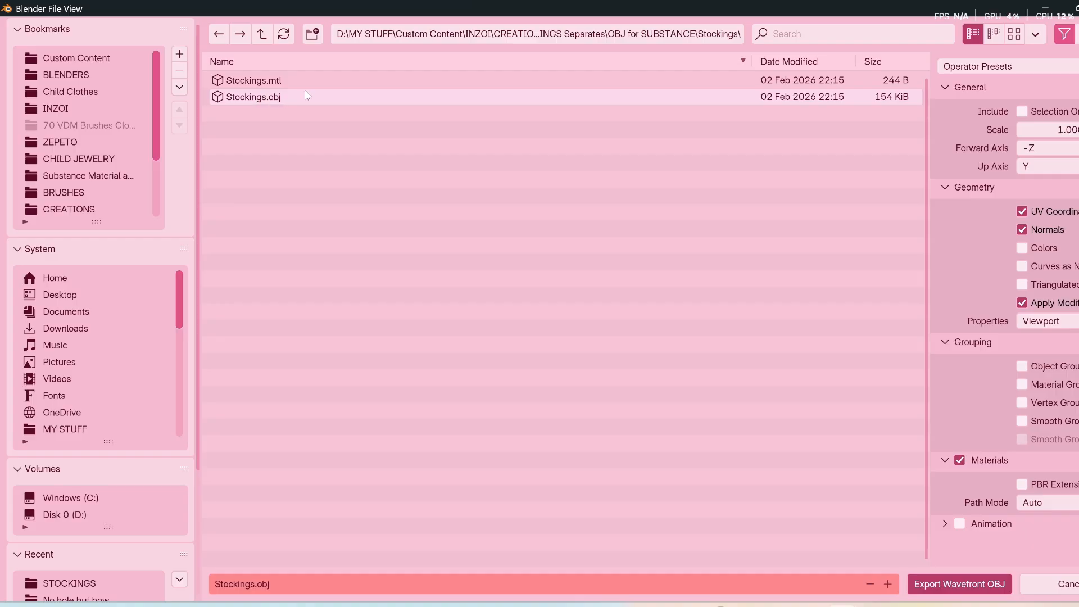
Step: Export only the selected stockings mesh as OBJ, overwriting the existing Stockings.obj file
left_click(238, 100)
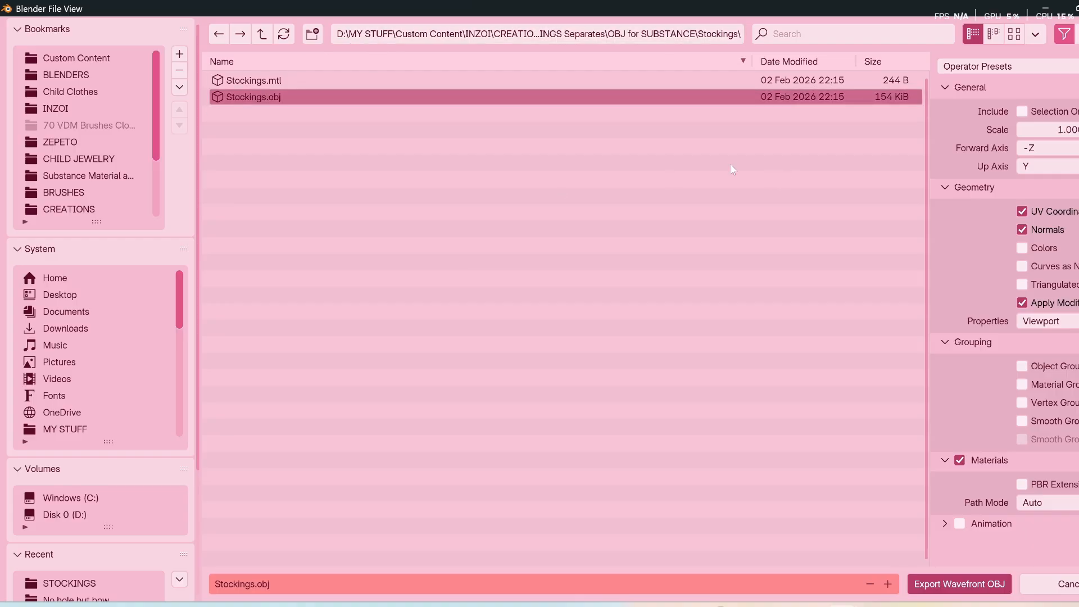
left_click(1023, 114)
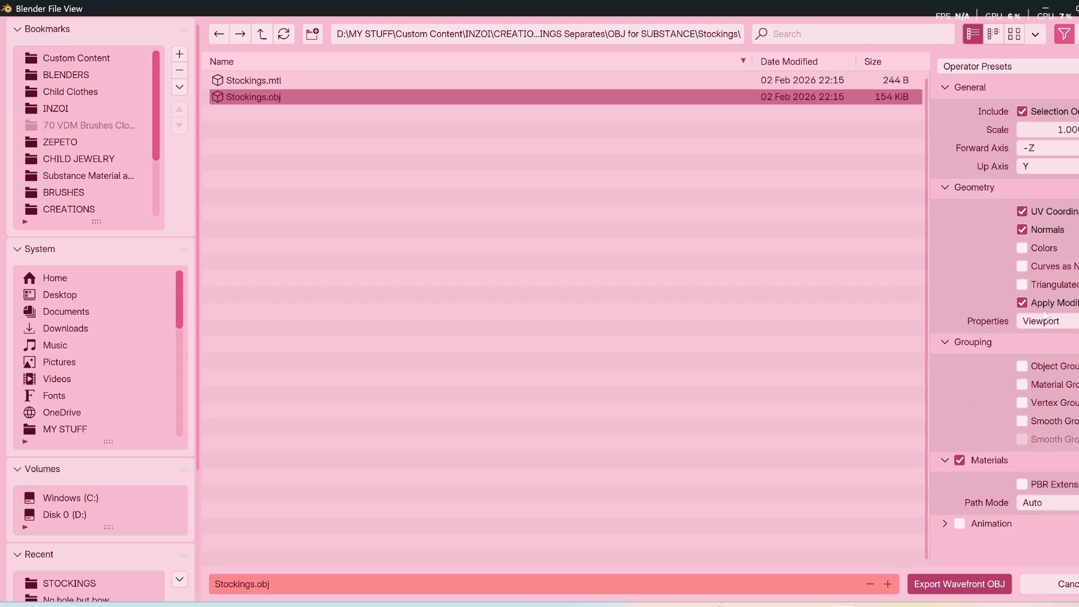
left_click(968, 591)
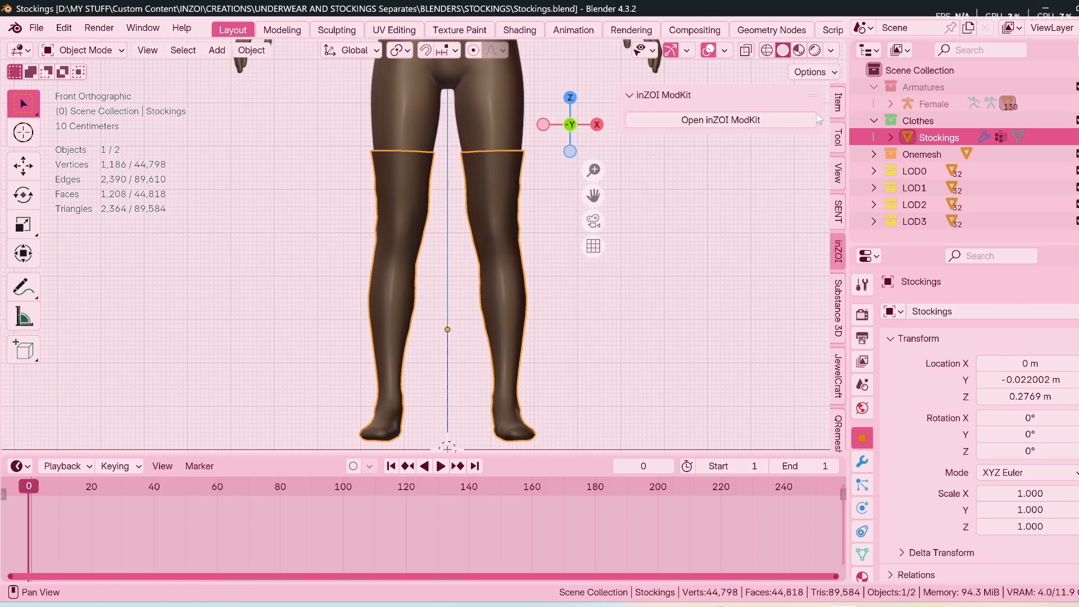
Step: Apply all transforms to the Stockings object and save the Blender file
left_click(838, 110)
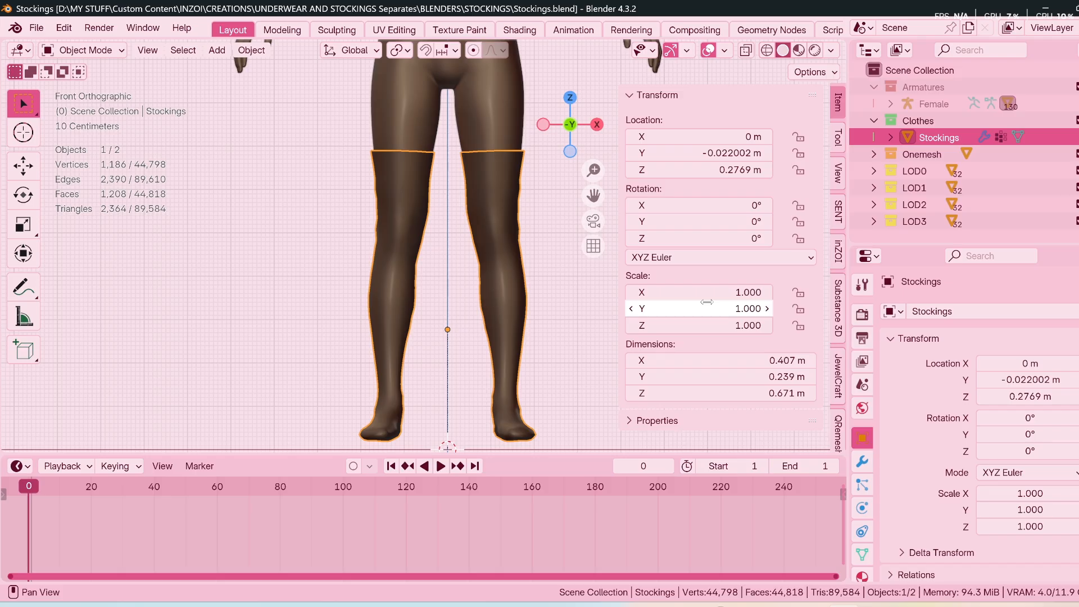
left_click(504, 277)
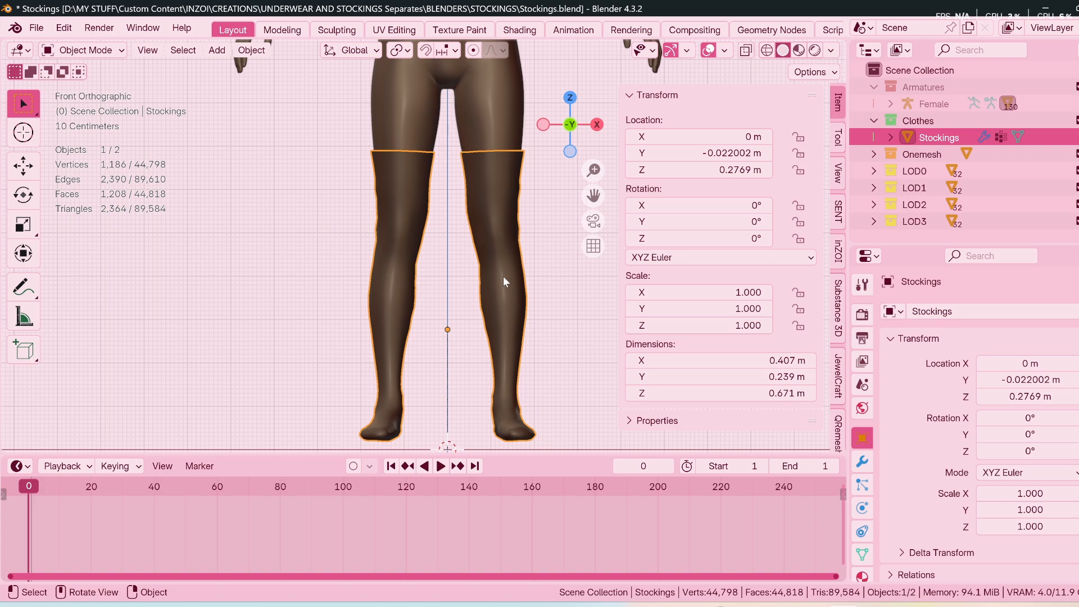
key("ctrl+a")
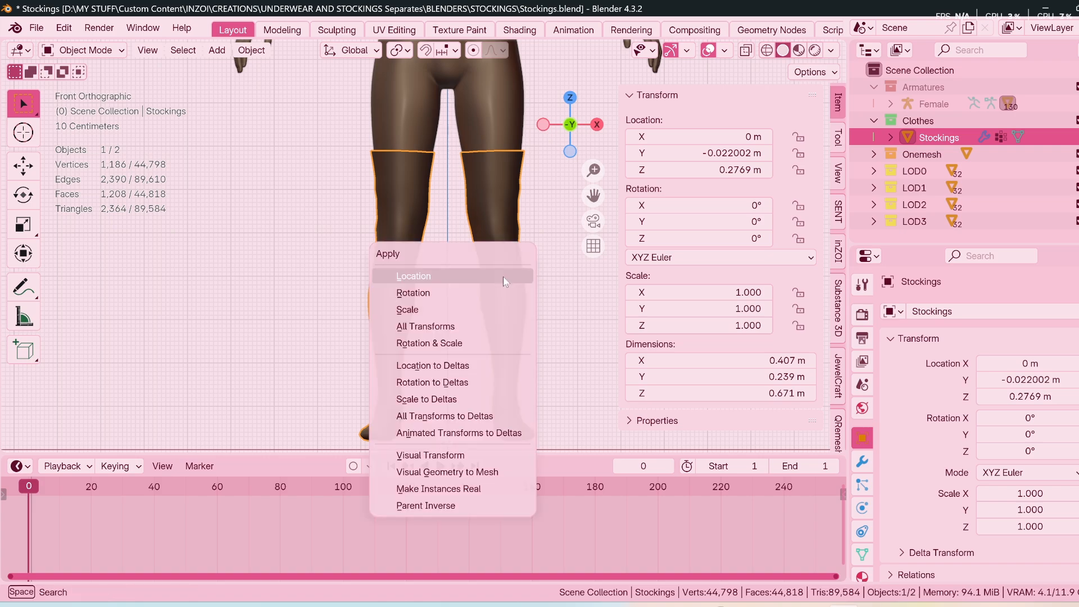
left_click(447, 326)
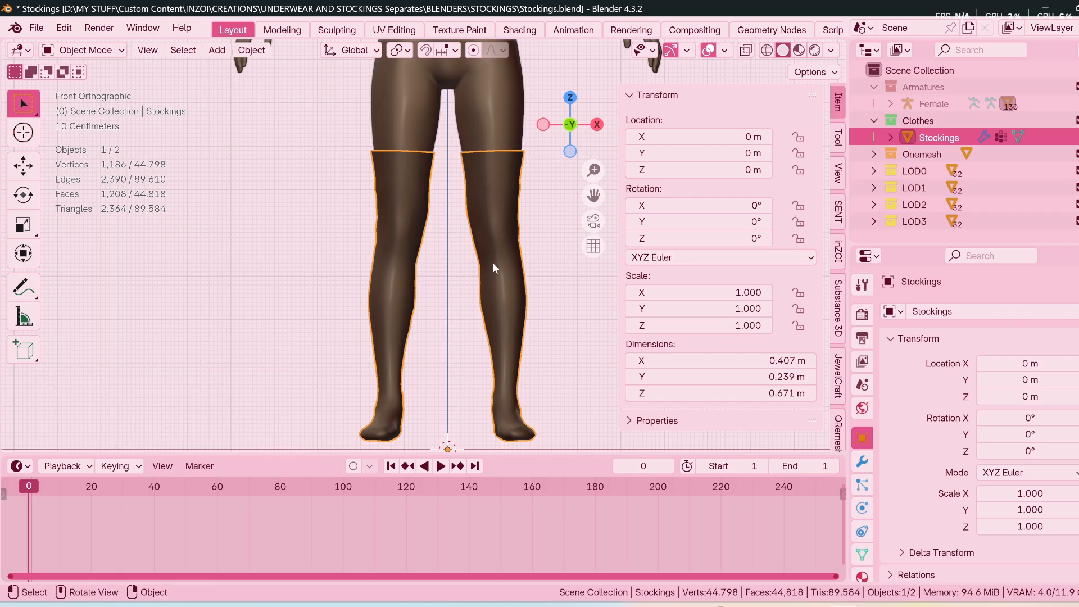
key("ctrl+s")
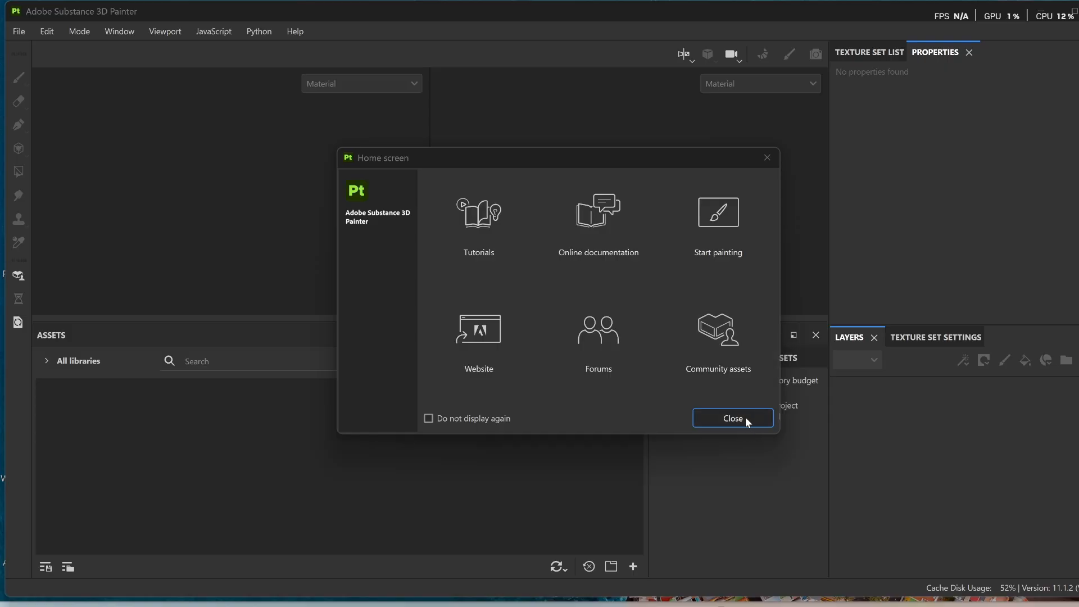
Step: In Substance 3D Painter, dismiss the home screen and start a new project with Stockings.obj as its mesh file
key("Escape")
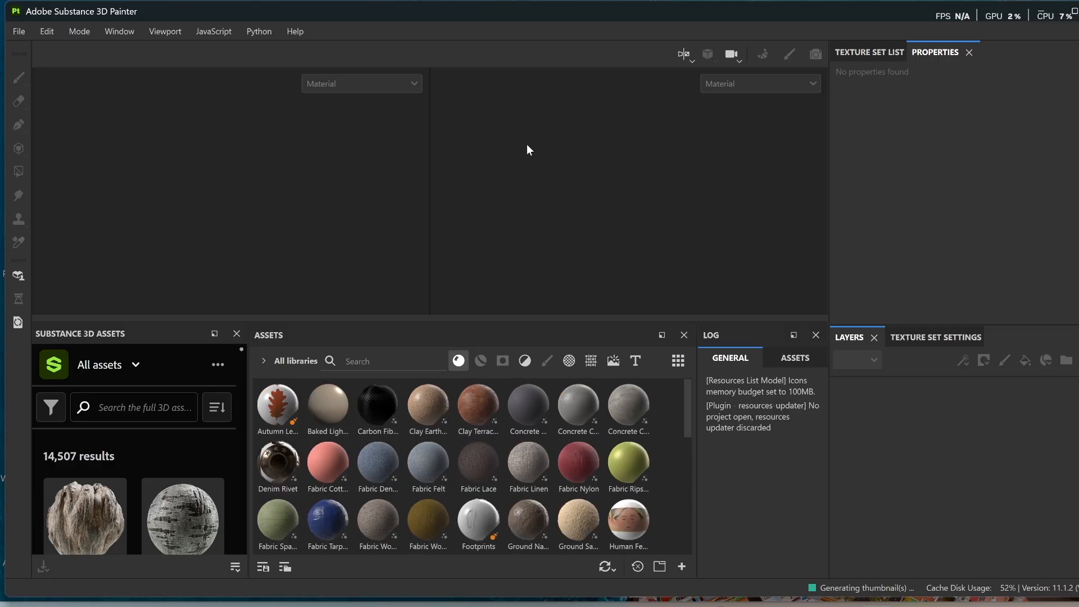
key("ctrl+n")
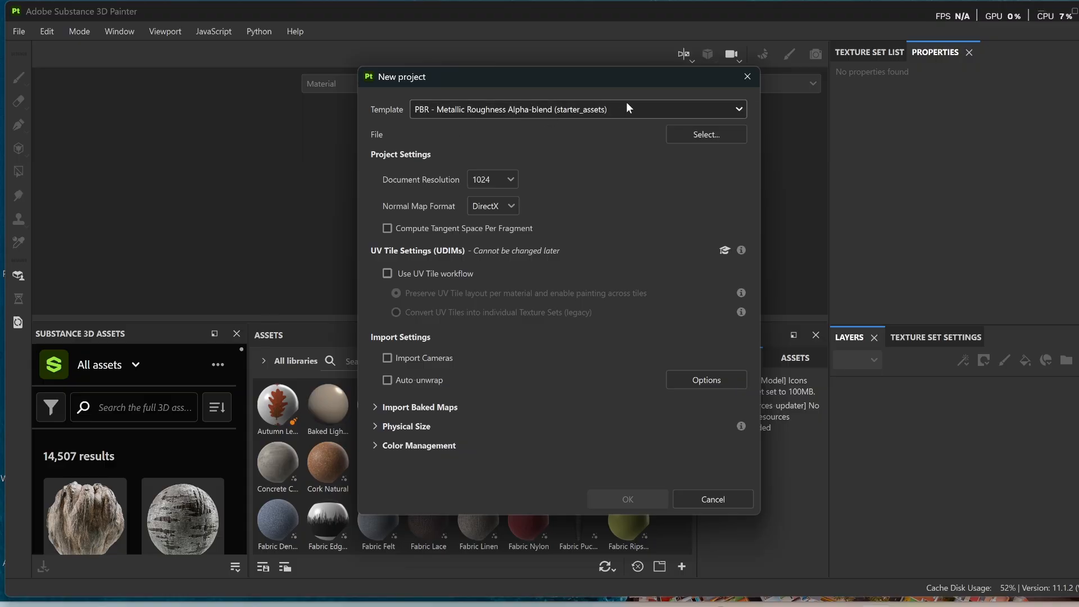
left_click(721, 133)
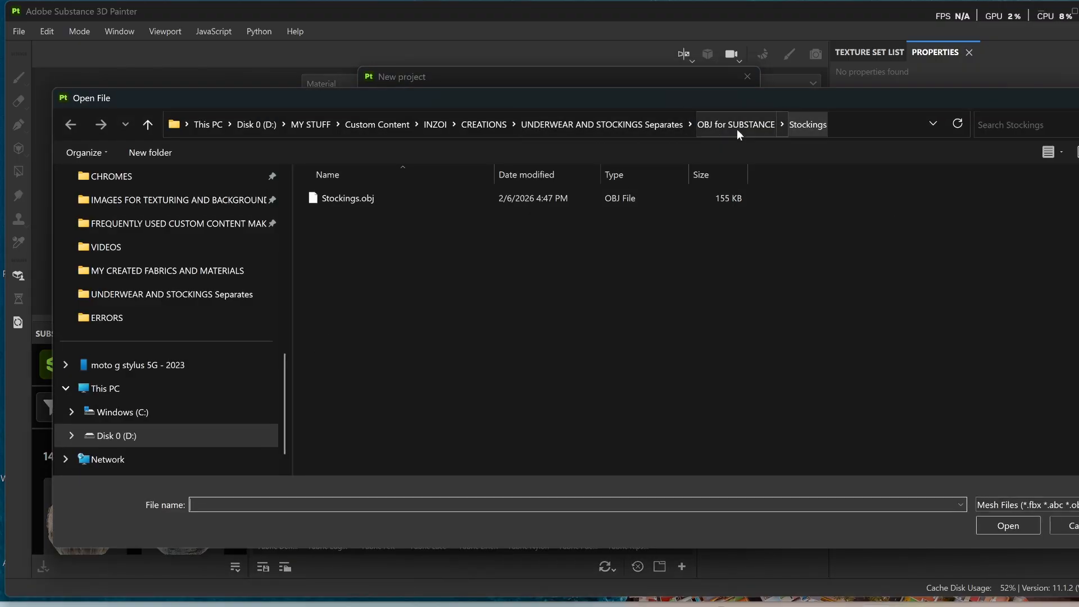
left_click(348, 199)
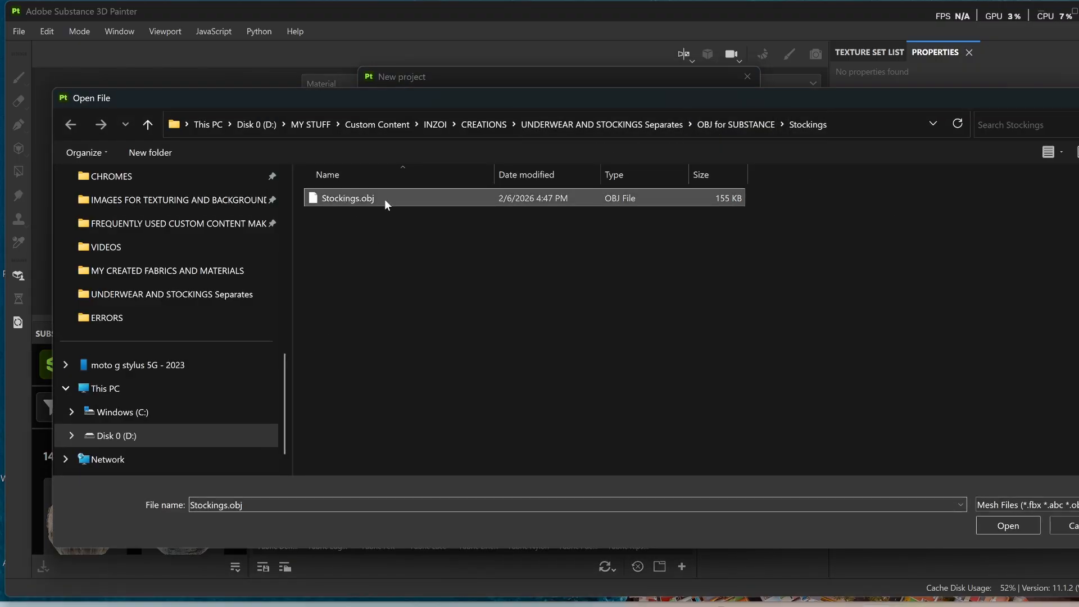
left_click(1009, 522)
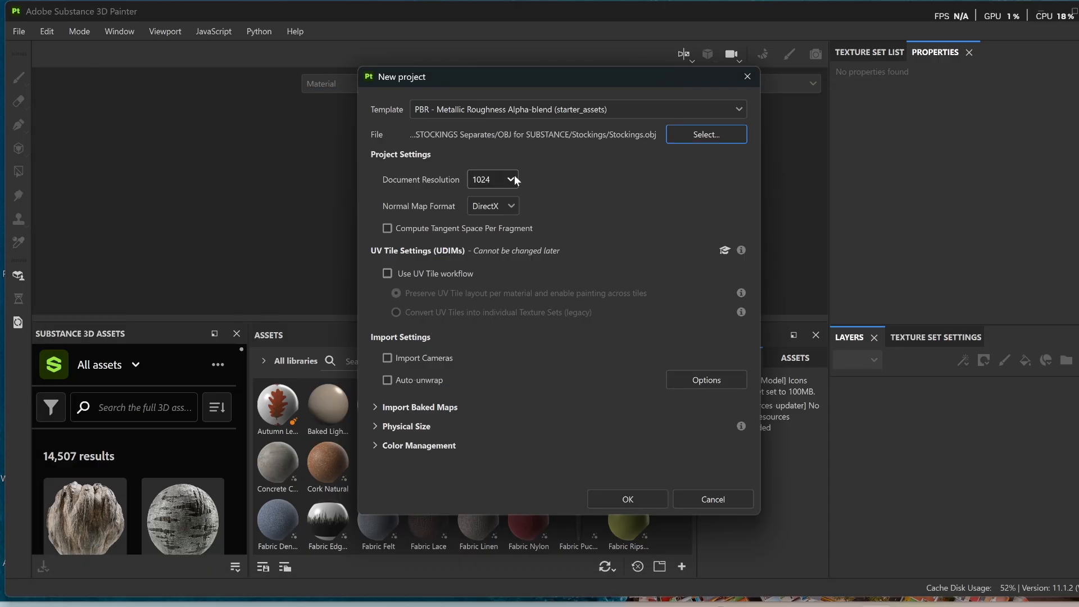
Step: Set the document resolution to 4096 and the normal map format to OpenGL, and create the project
left_click(514, 177)
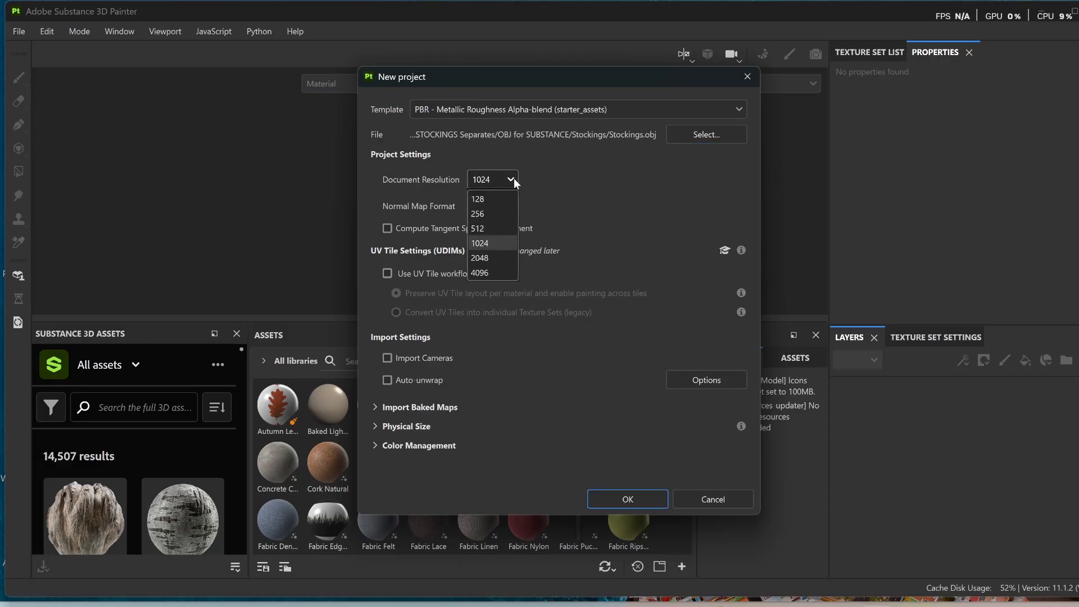
left_click(501, 273)
left_click(511, 207)
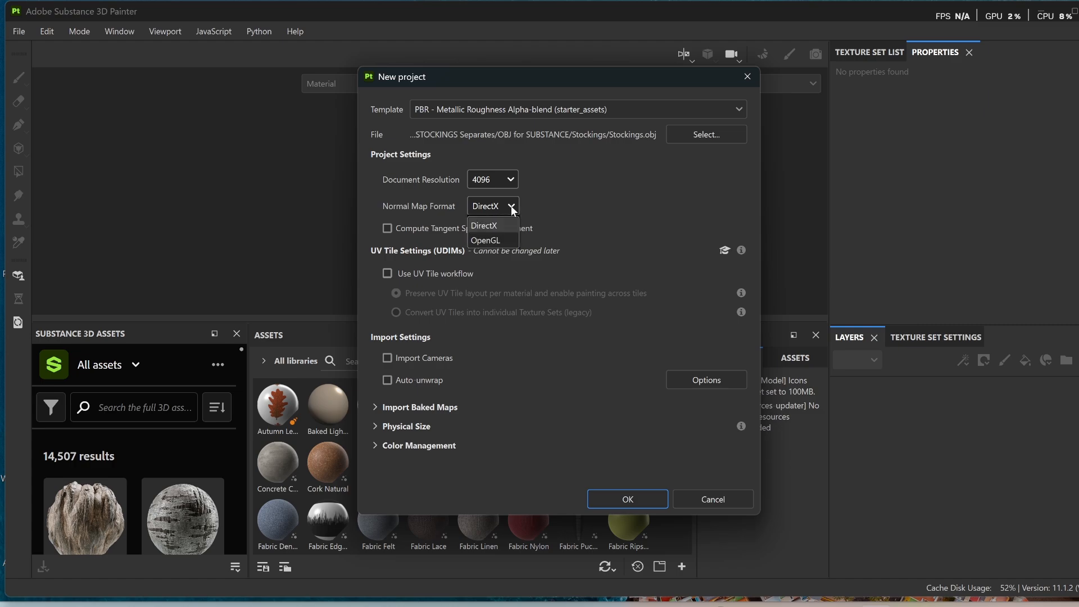
left_click(501, 239)
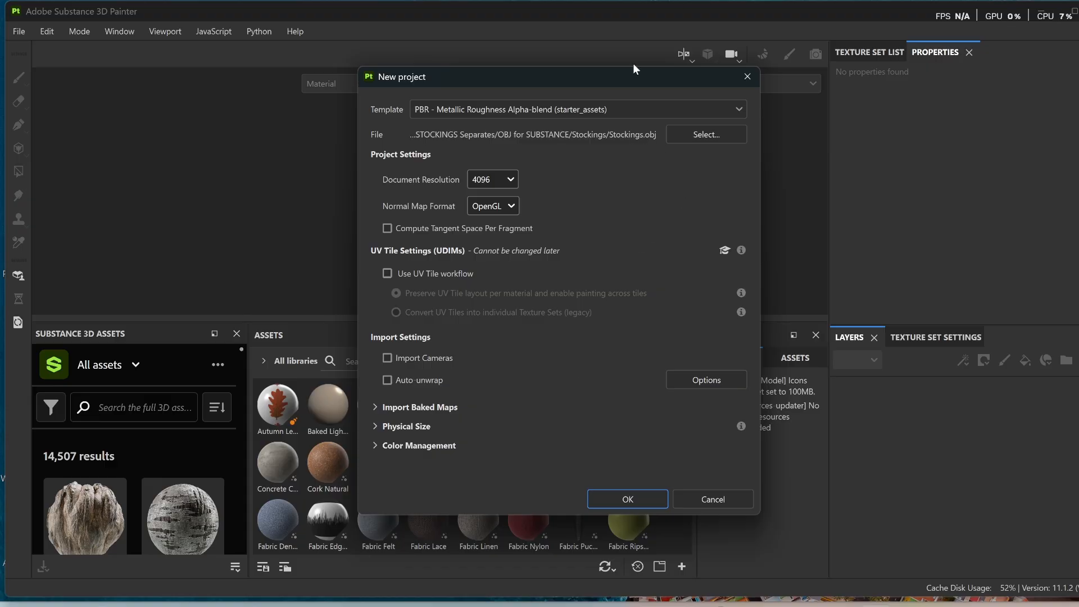
left_click(630, 498)
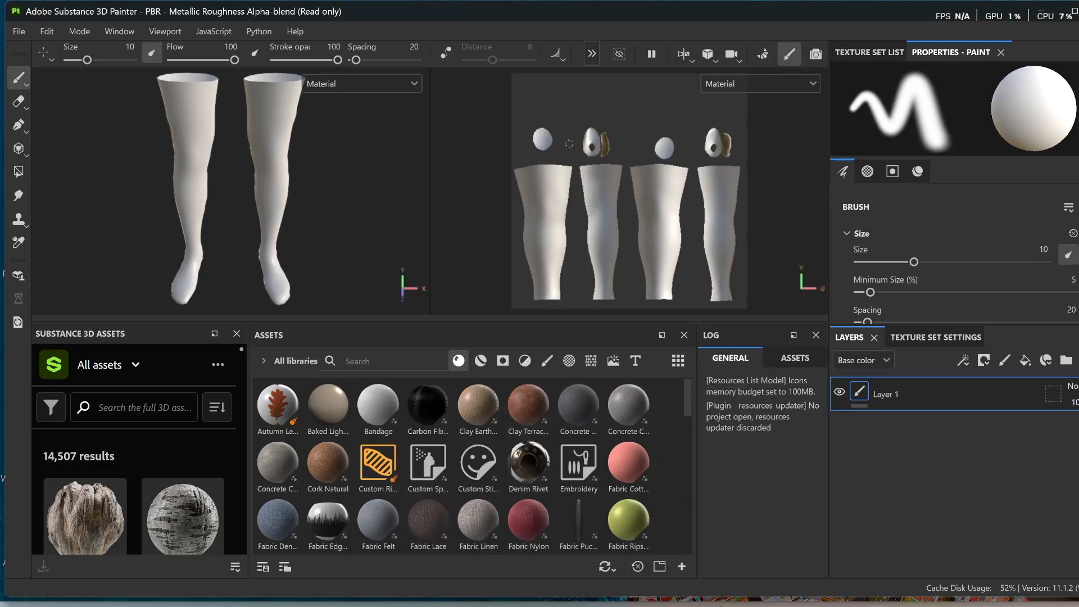
Step: Delete the default paint layer, Layer 1, from the stockings project
left_click_drag(282, 224, 286, 197, "alt")
scroll(288, 198, "up", 1)
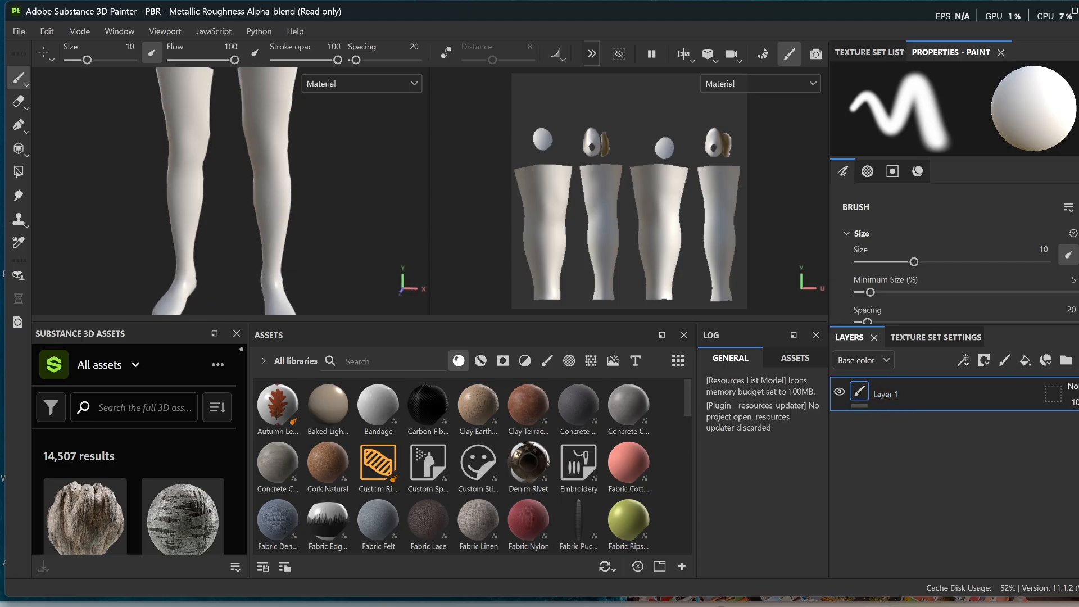
key("Delete")
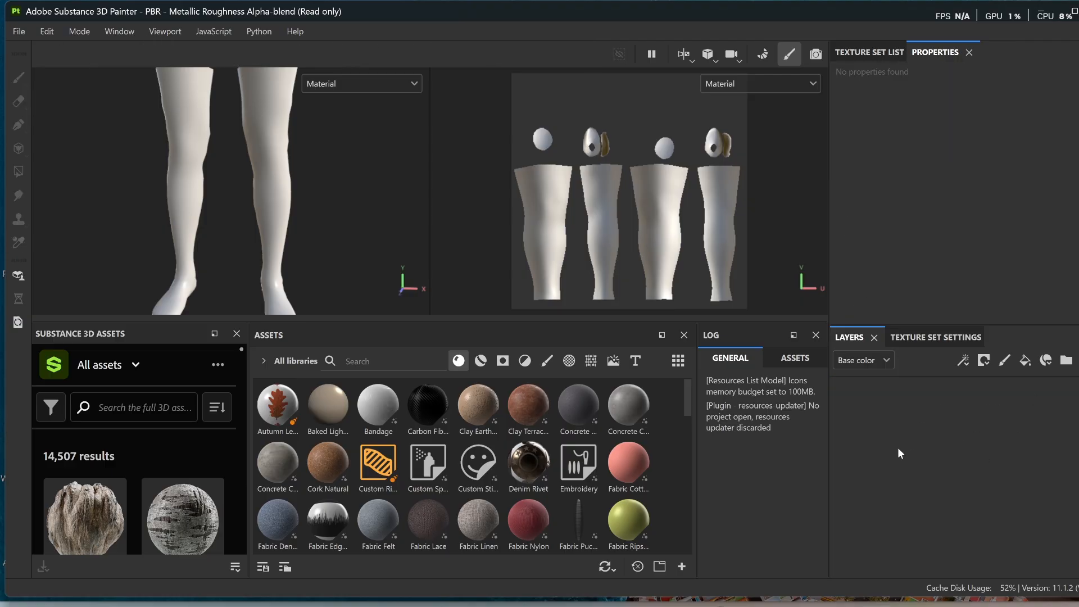
Step: Create a layer folder and name it "Stocking Black and White"
left_click(1067, 362)
double_click(909, 392)
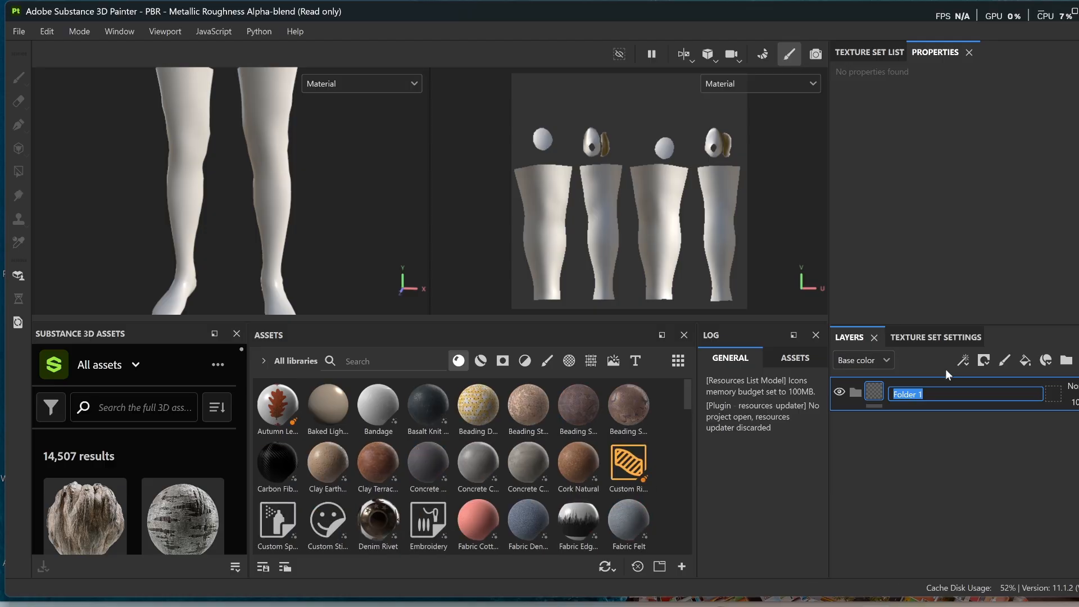
type("Stocki")
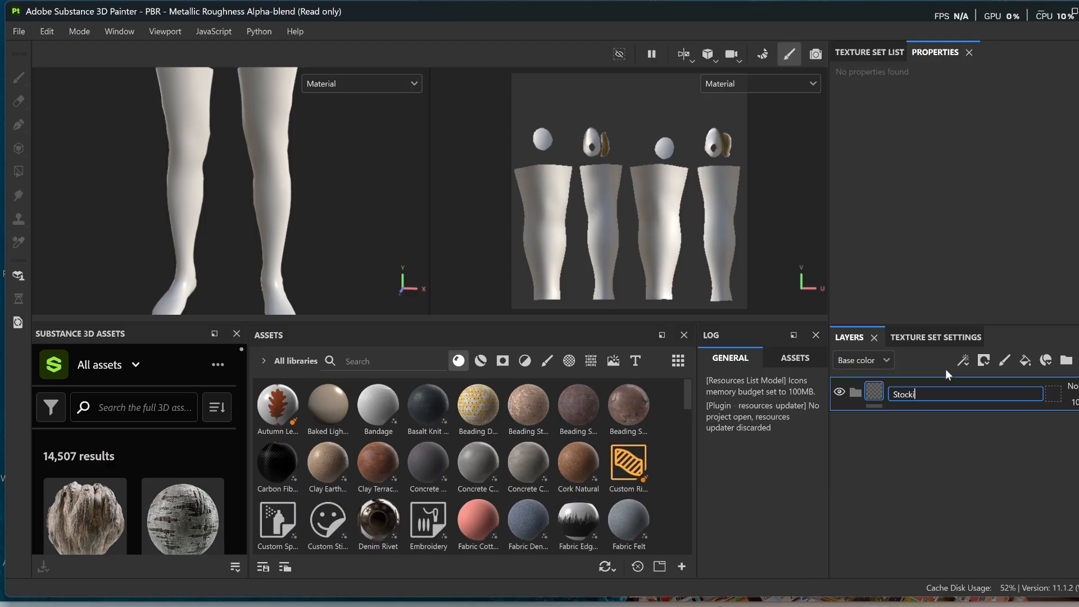
type("ng Bl")
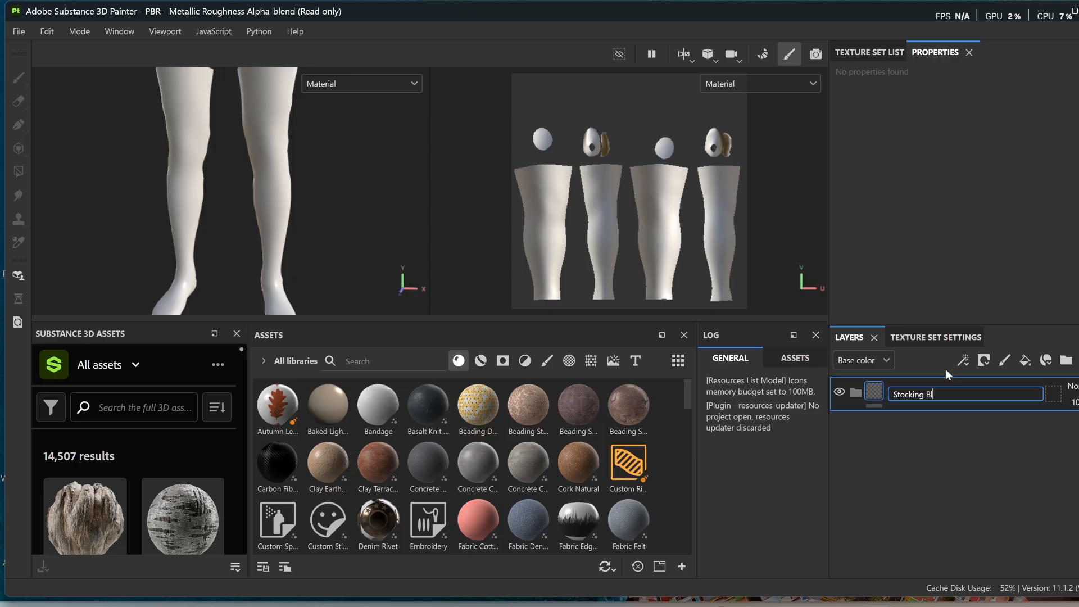
type("ack and White")
key("Return")
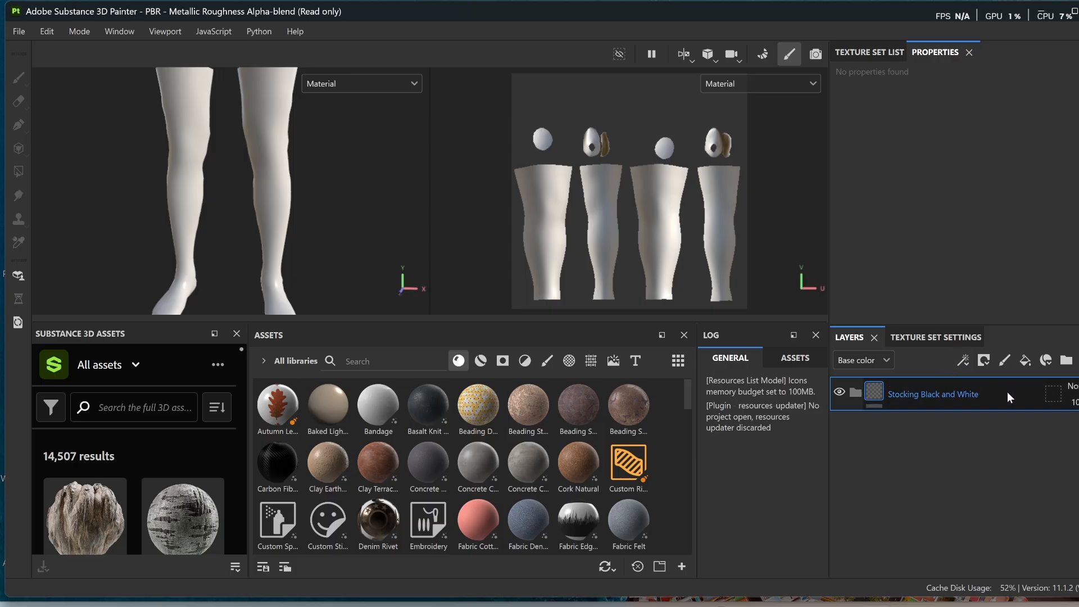
Step: Add a fill layer inside the Stocking Black and White folder and set its base color to red, EA1212
left_click(1025, 360)
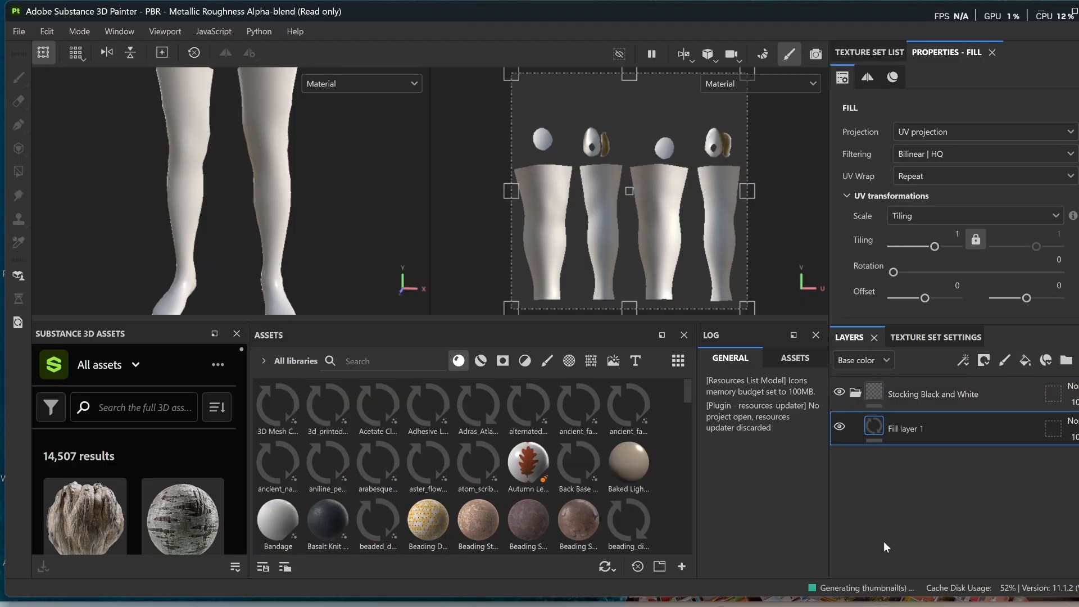
scroll(940, 189, "down", 5)
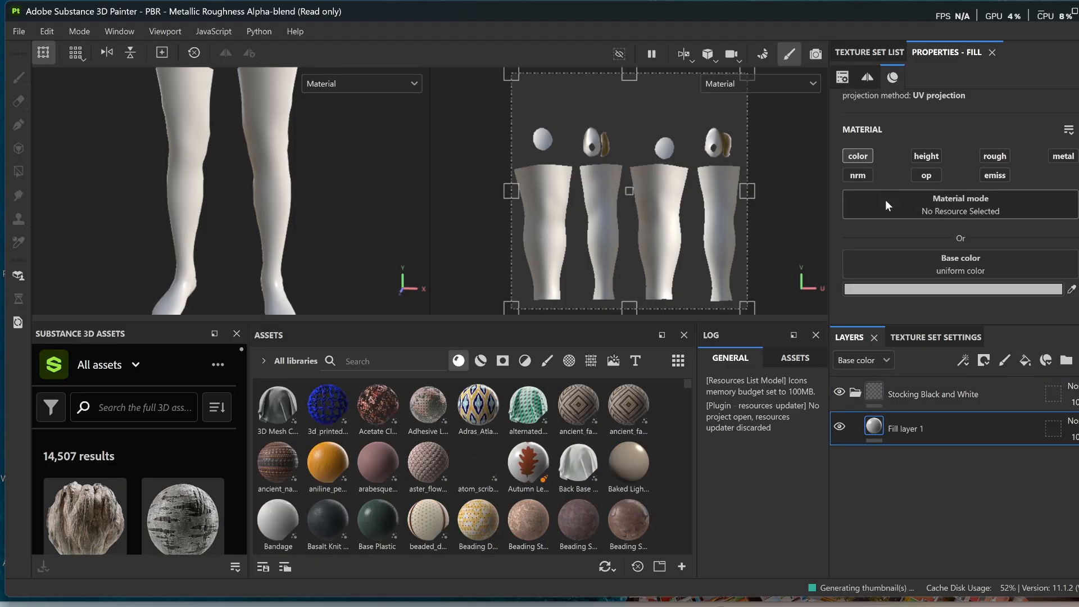
scroll(983, 271, "down", 1)
left_click(992, 265)
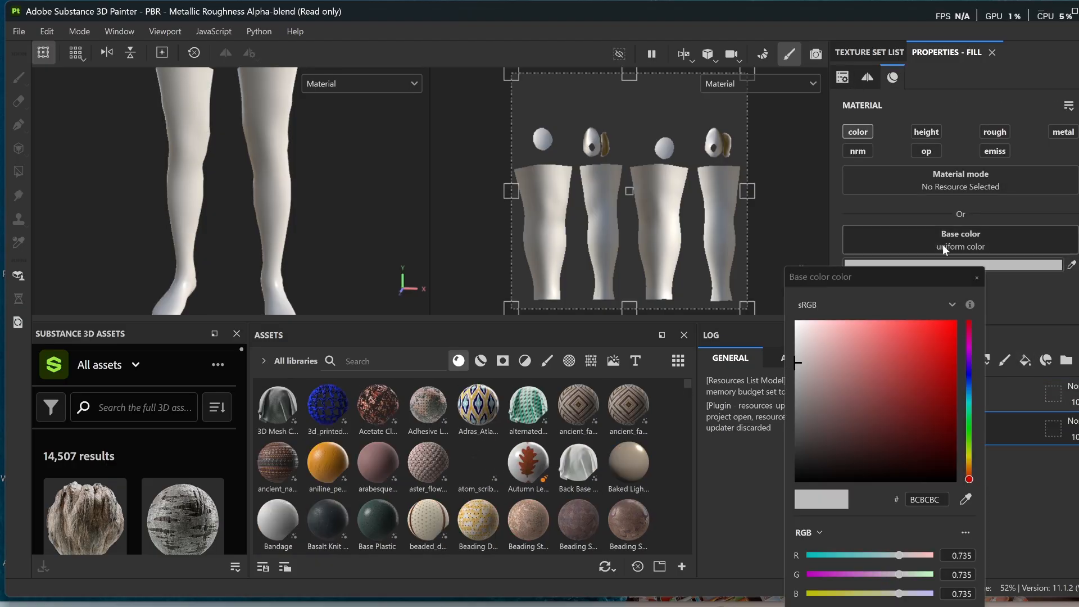
left_click(943, 333)
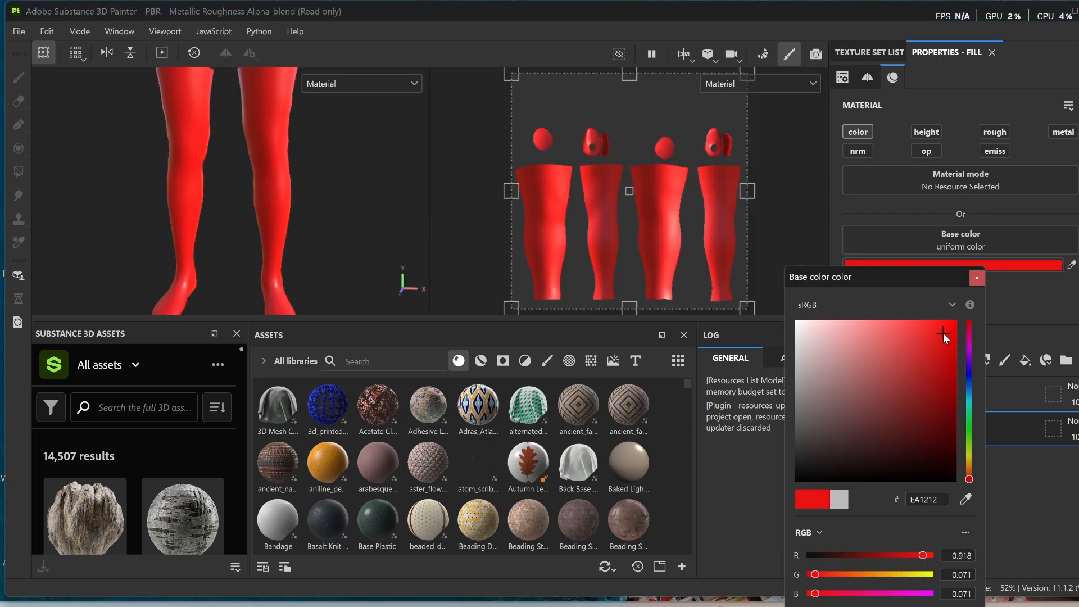
Step: Add a black mask to the Stocking Black and White folder
left_click(977, 277)
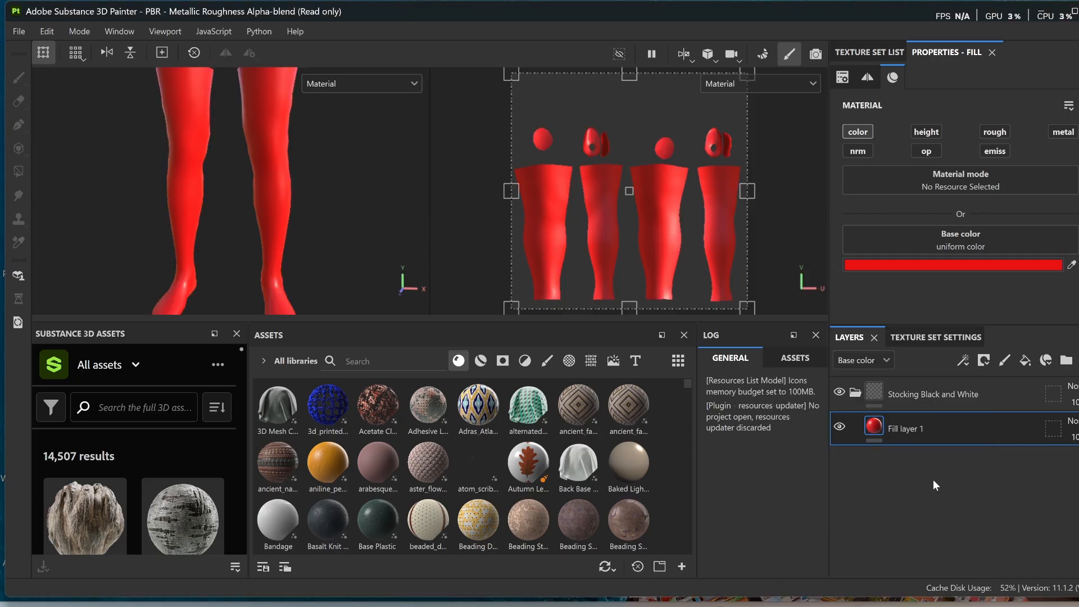
left_click(878, 394)
right_click(879, 390)
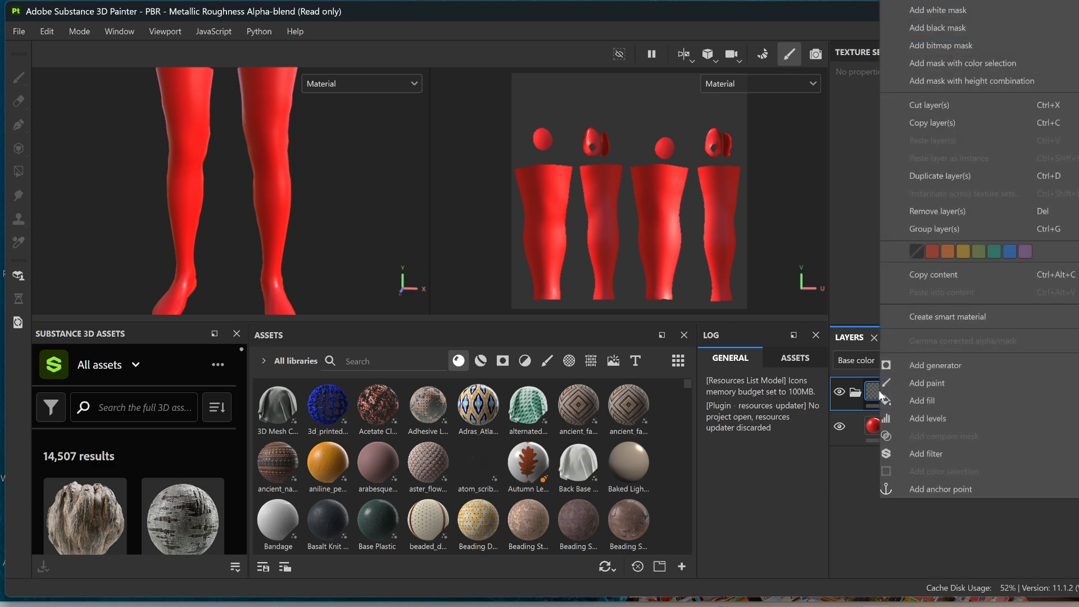
left_click(937, 28)
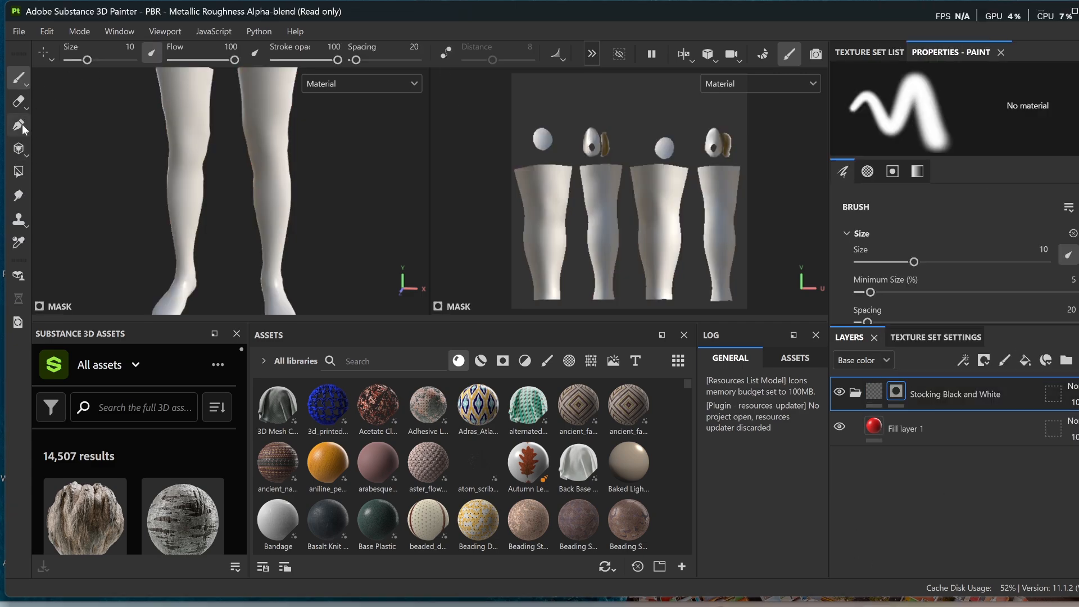
Step: Fill the four leg UV islands in the folder's mask with white using Polygon Fill
left_click(17, 176)
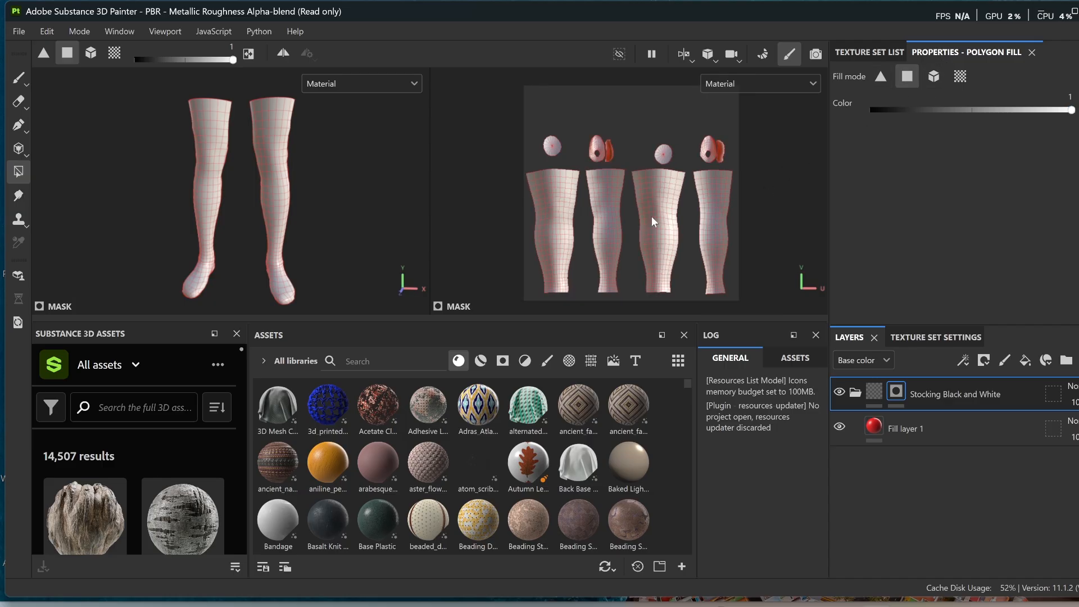
scroll(725, 241, "down", 1)
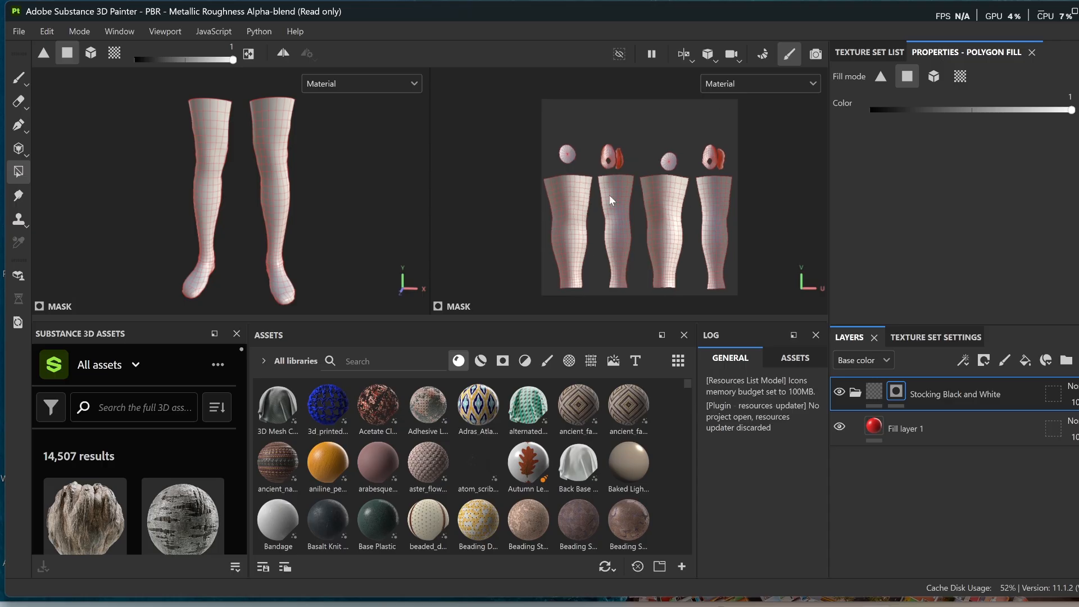
left_click_drag(538, 166, 744, 291)
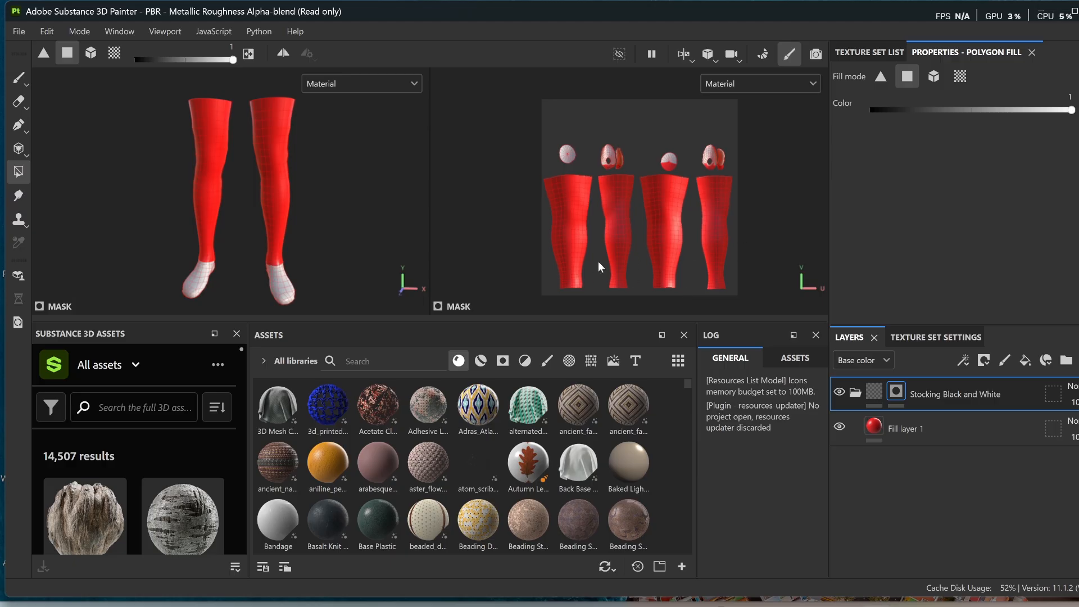
Step: Set the Polygon Fill color to 0 and clear the stray fill from the right round UV island and both foot islands
scroll(647, 245, "up", 2)
middle_click_drag(644, 150, 640, 235, "alt")
scroll(593, 213, "up", 3)
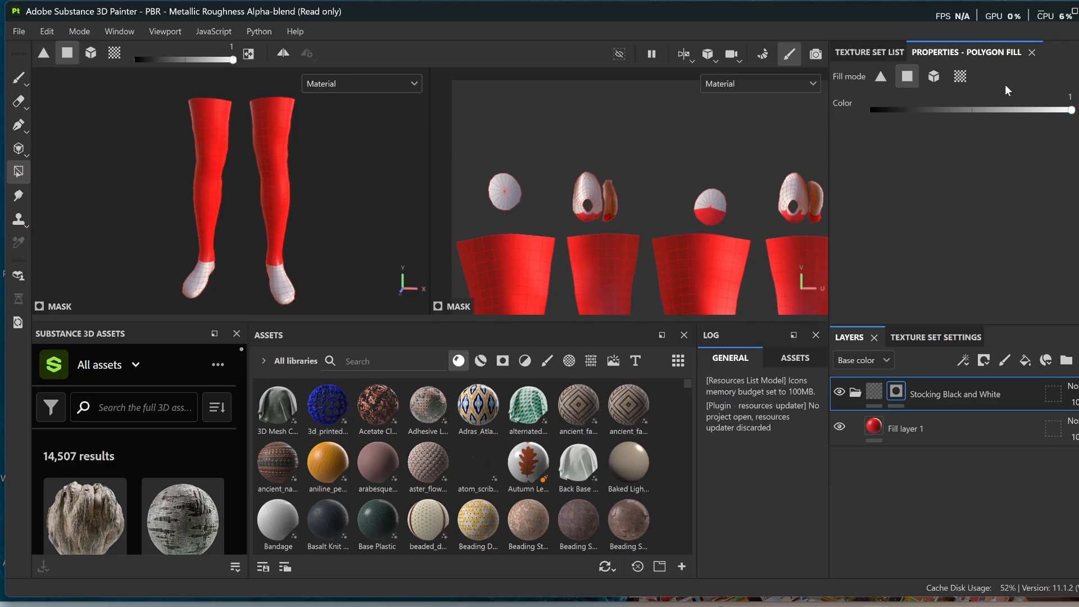
left_click(878, 112)
left_click(709, 208)
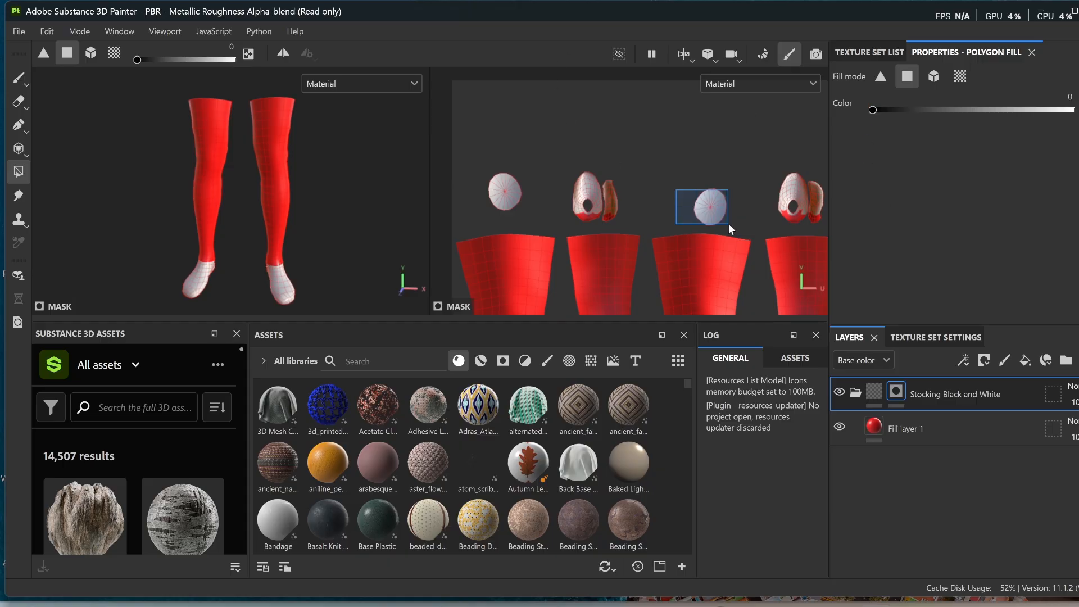
left_click(583, 204)
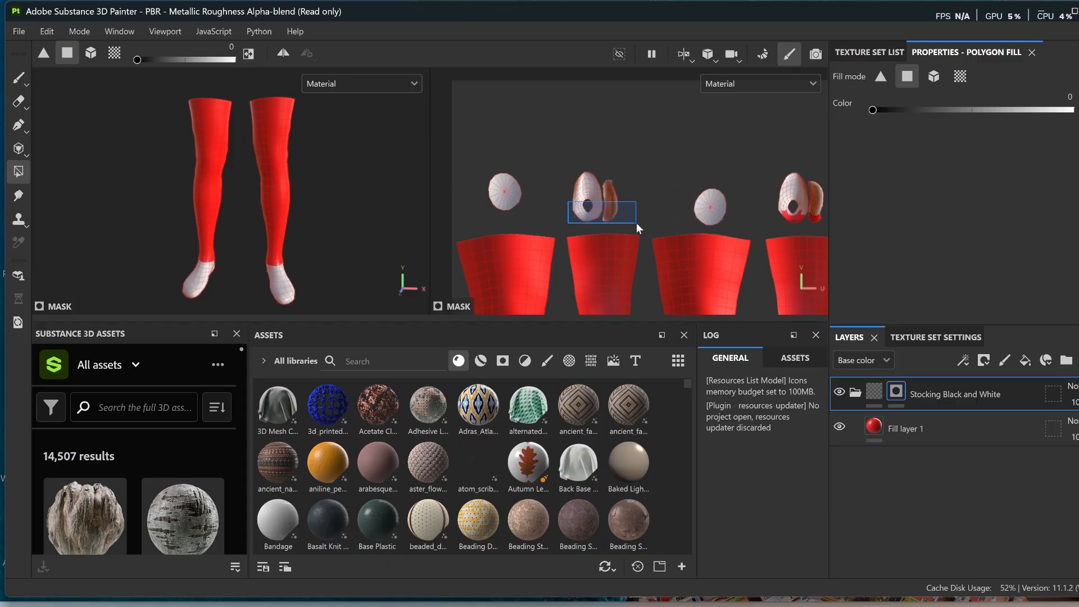
left_click(797, 213)
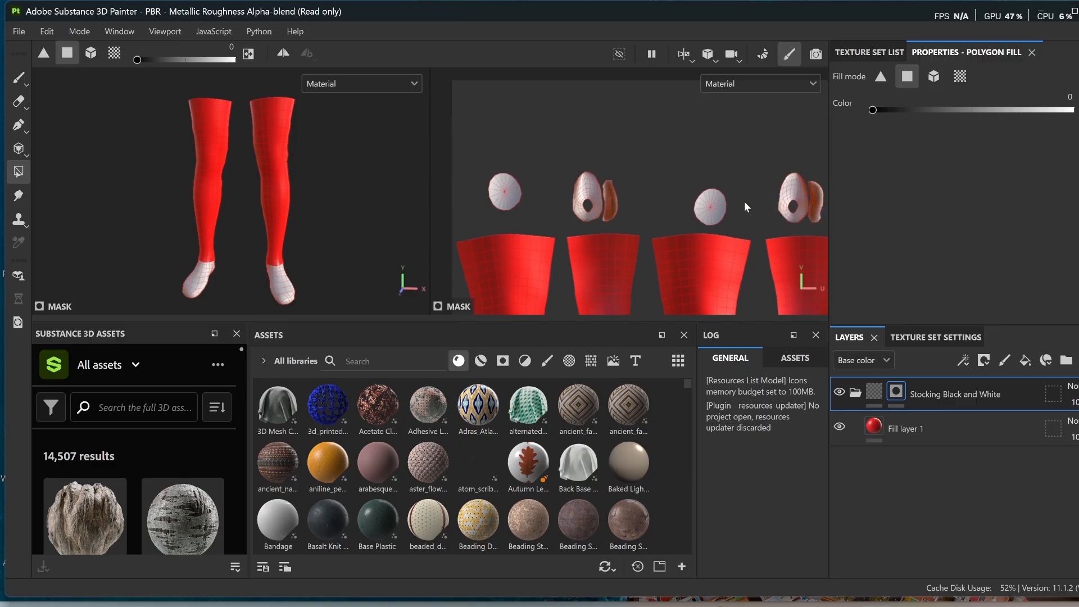
scroll(736, 200, "down", 3)
middle_click_drag(688, 257, 643, 164)
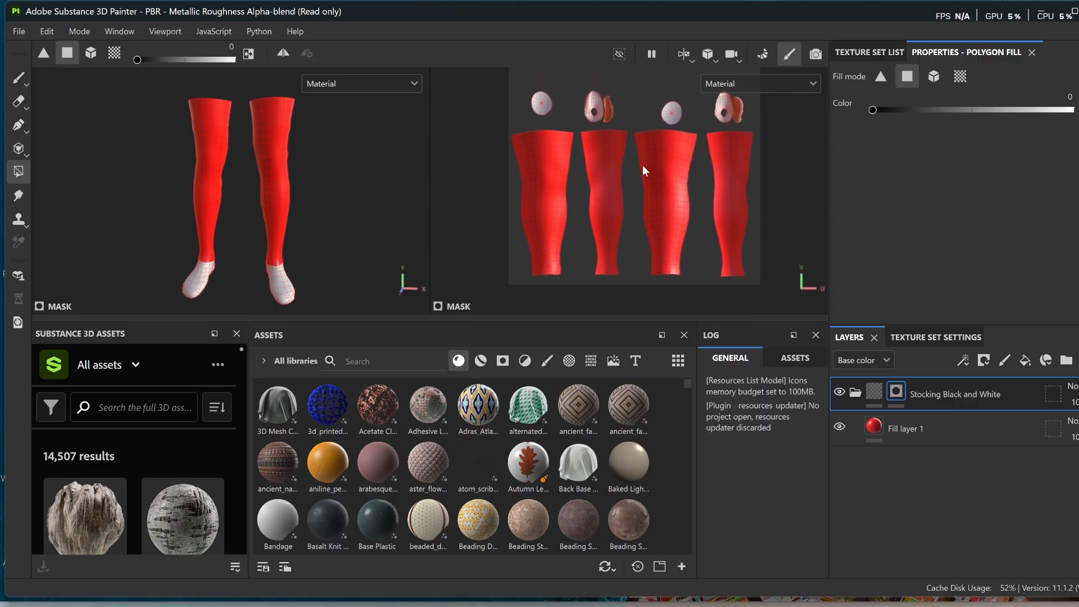
Step: Find the black-and-white Horizontal_Stripes material in the asset library and apply it to the Stocking Black and White folder
left_click(19, 78)
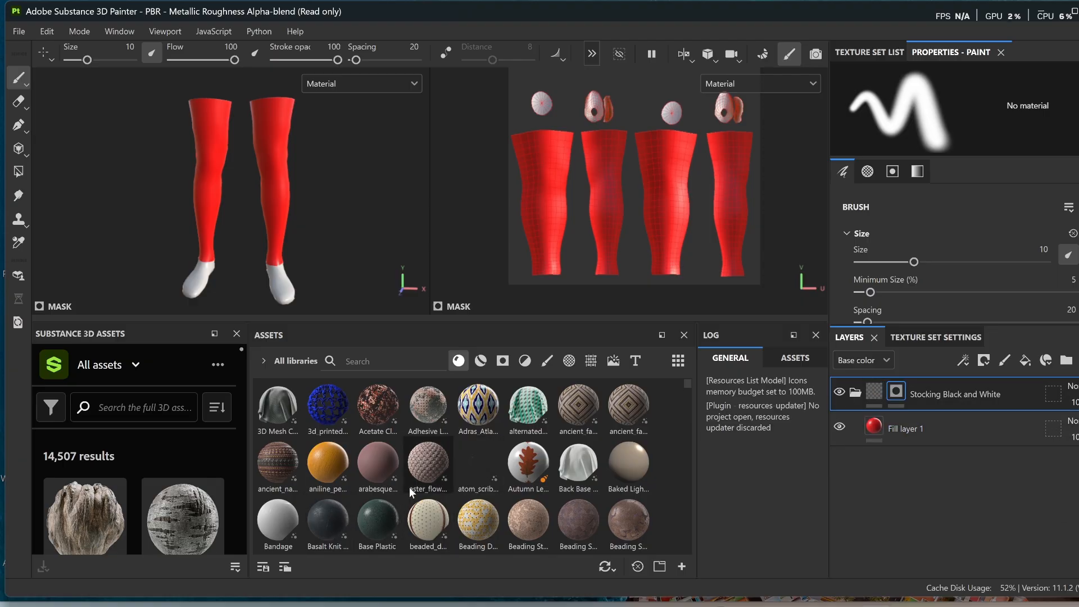
scroll(412, 489, "down", 6)
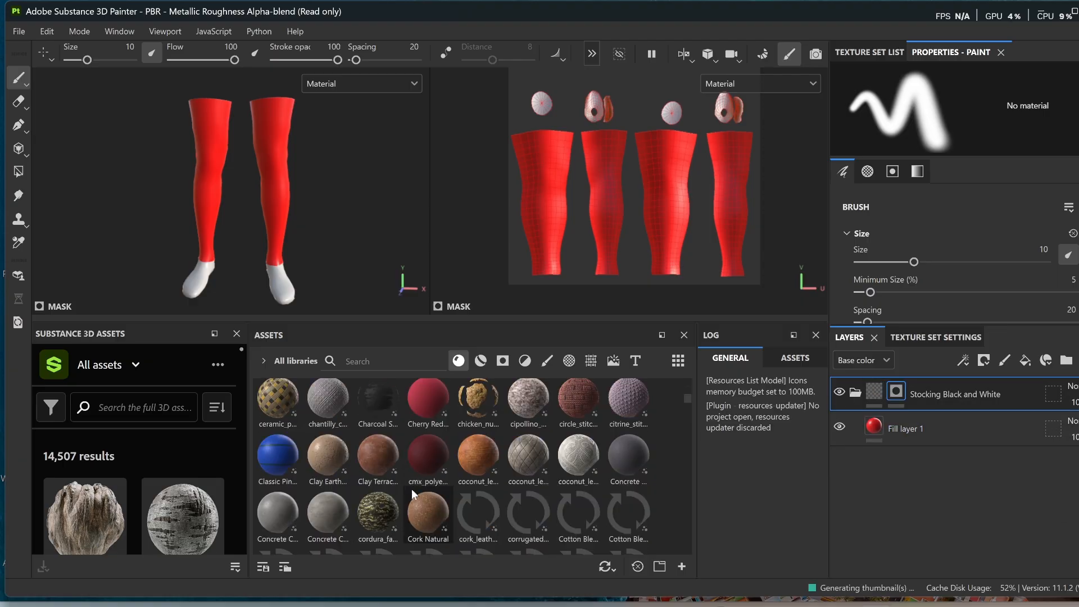
scroll(411, 489, "down", 3)
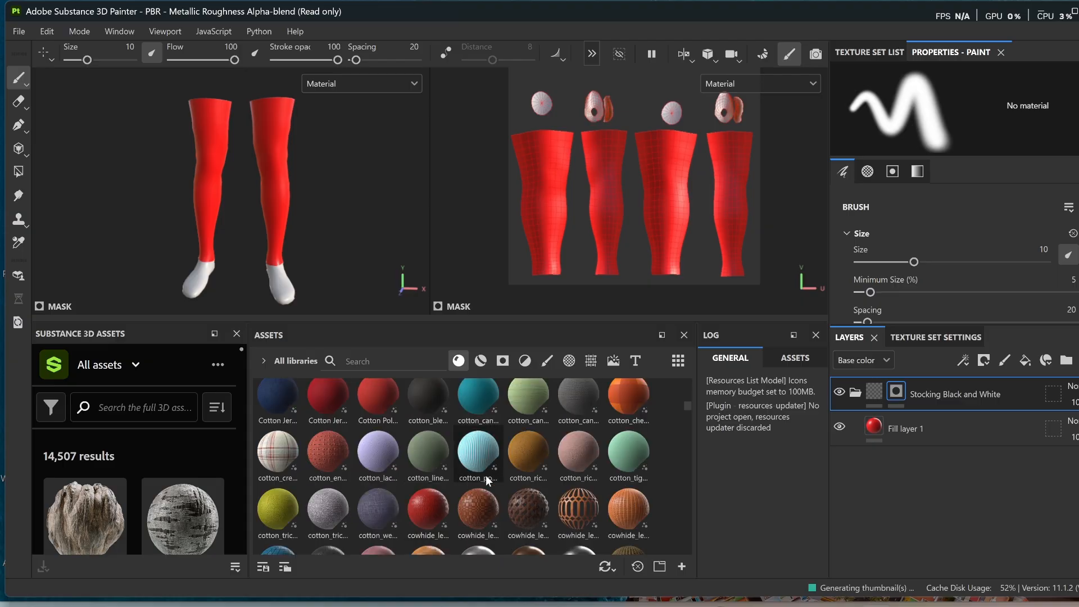
scroll(514, 478, "down", 3)
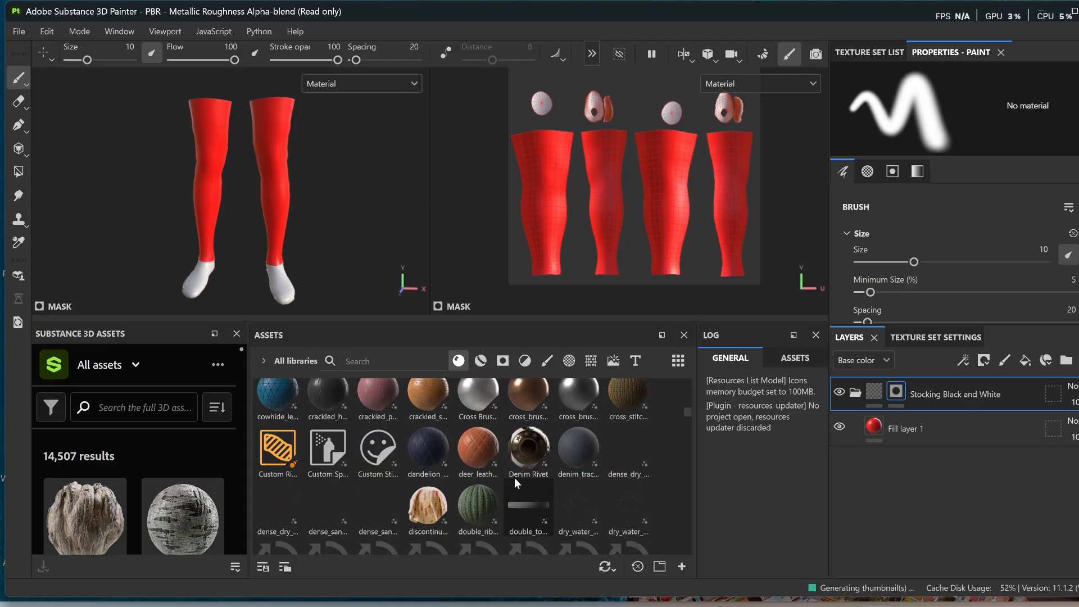
scroll(503, 483, "down", 3)
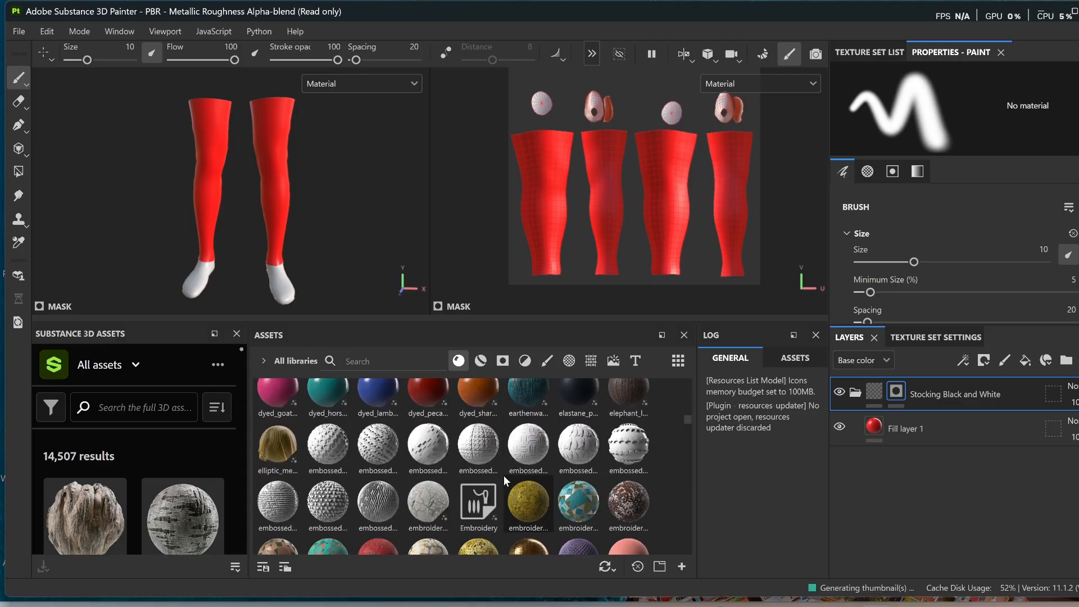
scroll(506, 490, "down", 3)
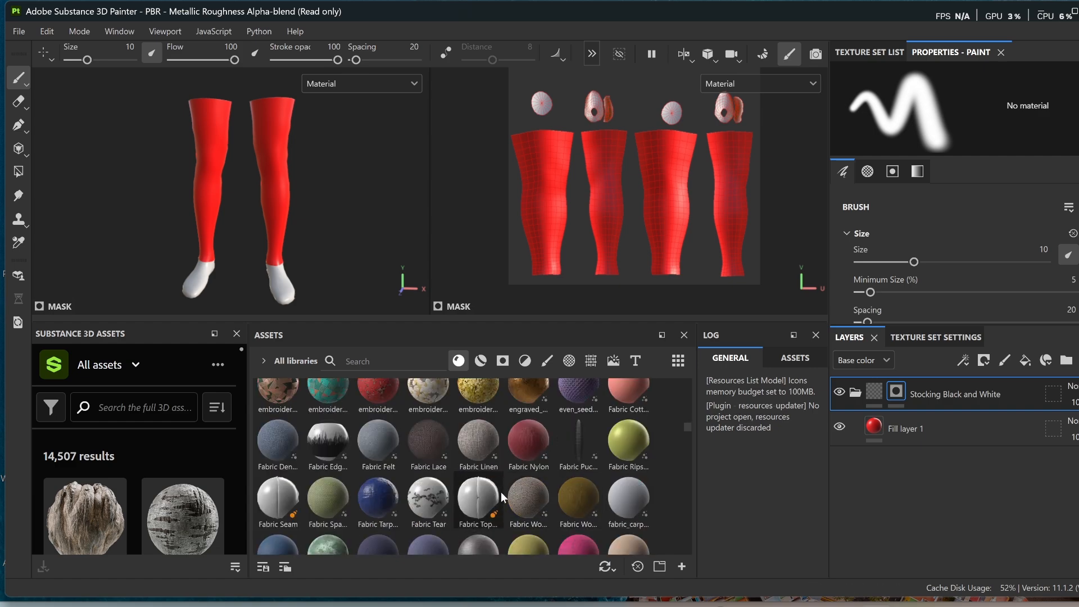
scroll(521, 492, "up", 3)
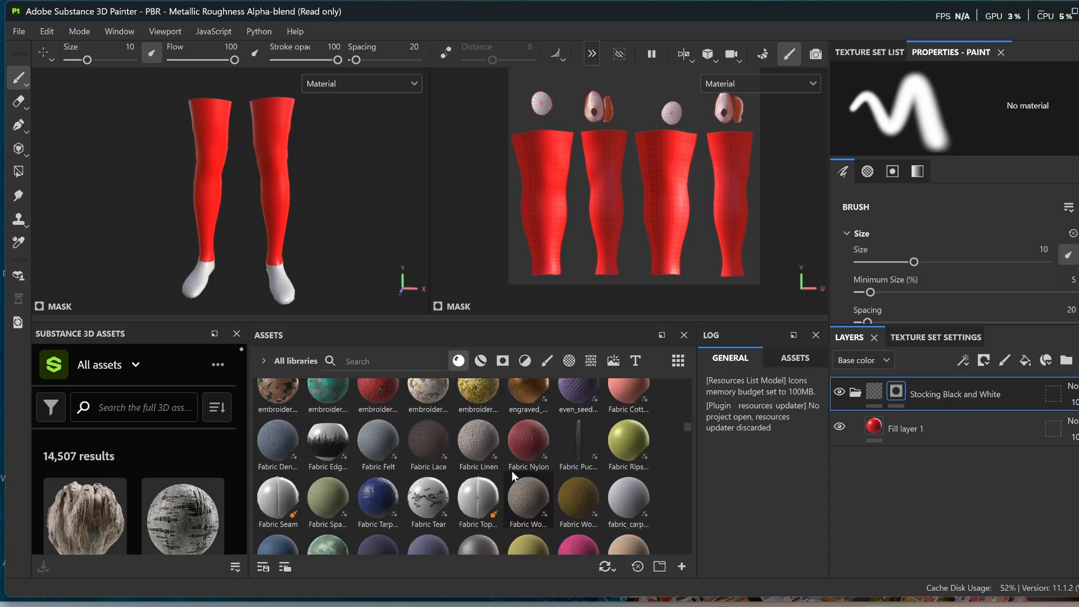
scroll(512, 470, "down", 5)
scroll(505, 487, "down", 2)
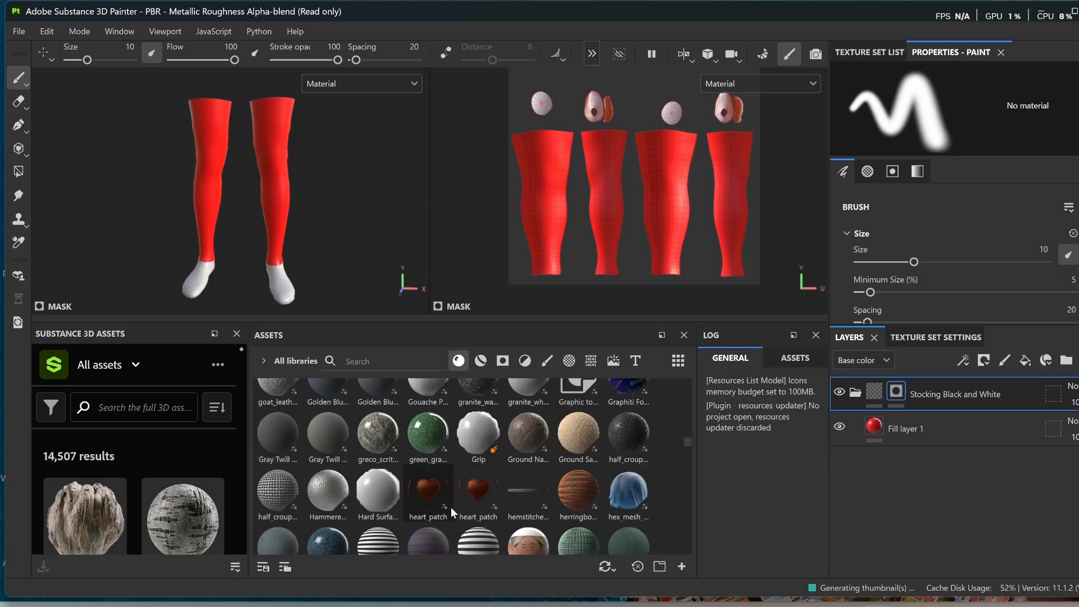
left_click(479, 544)
left_click_drag(494, 529, 873, 395)
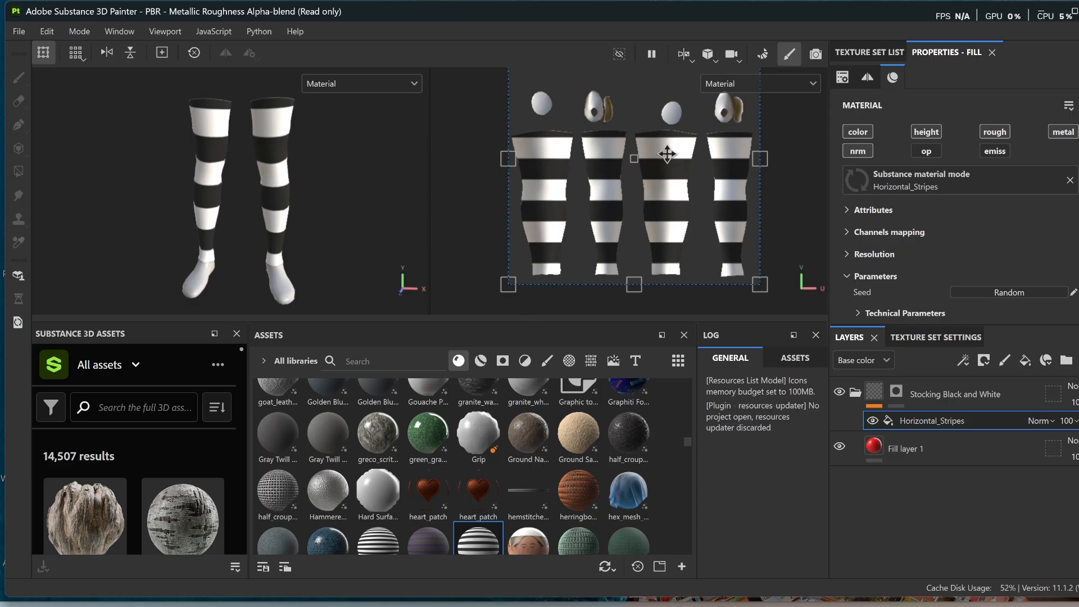
Step: Rescale the Horizontal_Stripes fill on the UV layout to a tiling of about 1.11 by 2.95 for narrower stripes
scroll(585, 206, "down", 2)
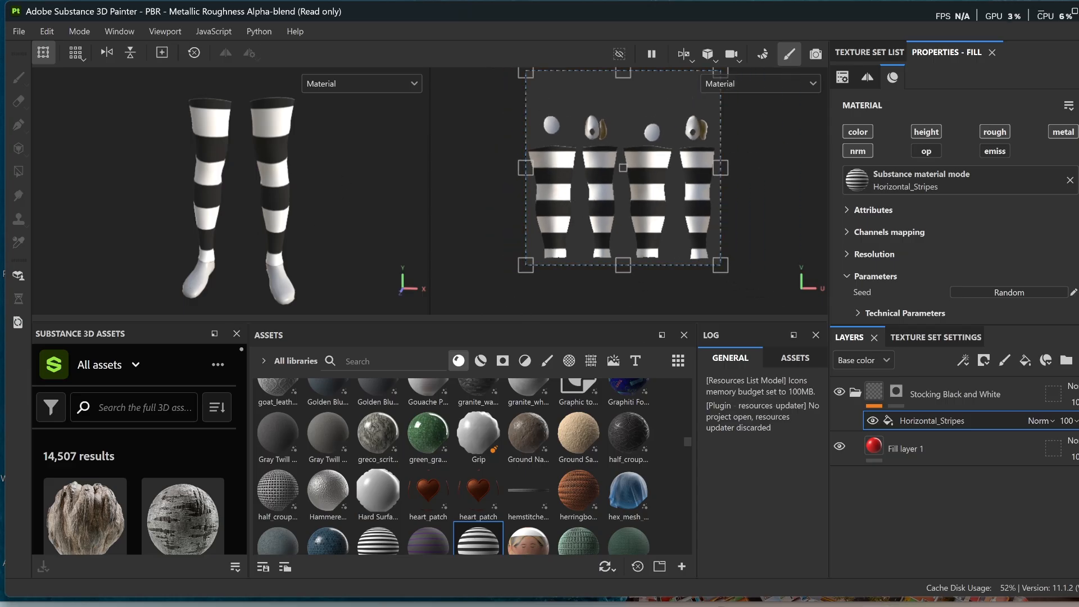
scroll(922, 134, "down", 2)
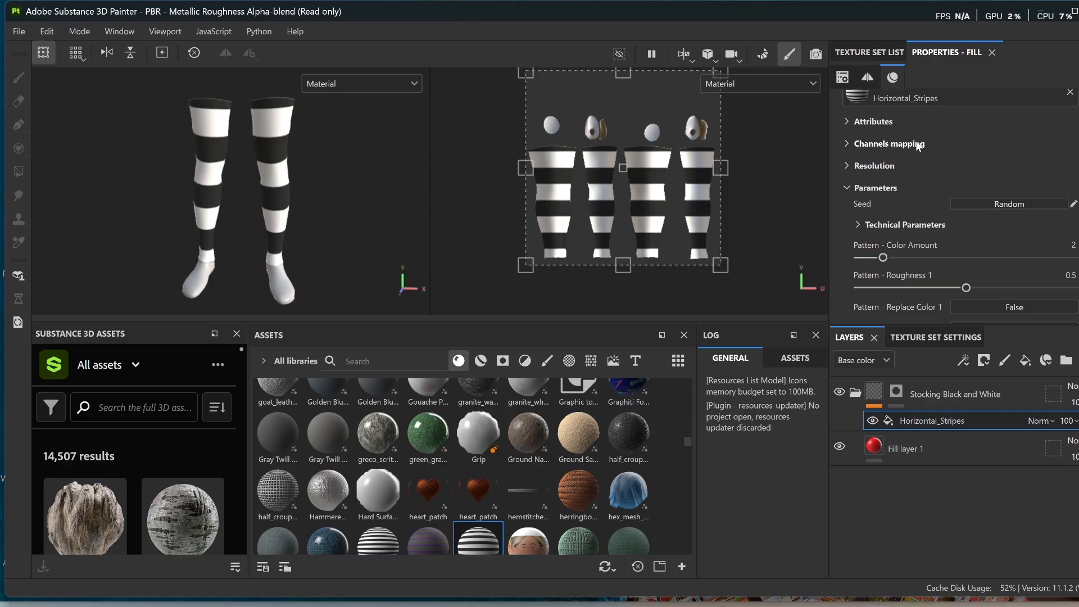
scroll(914, 152, "down", 2)
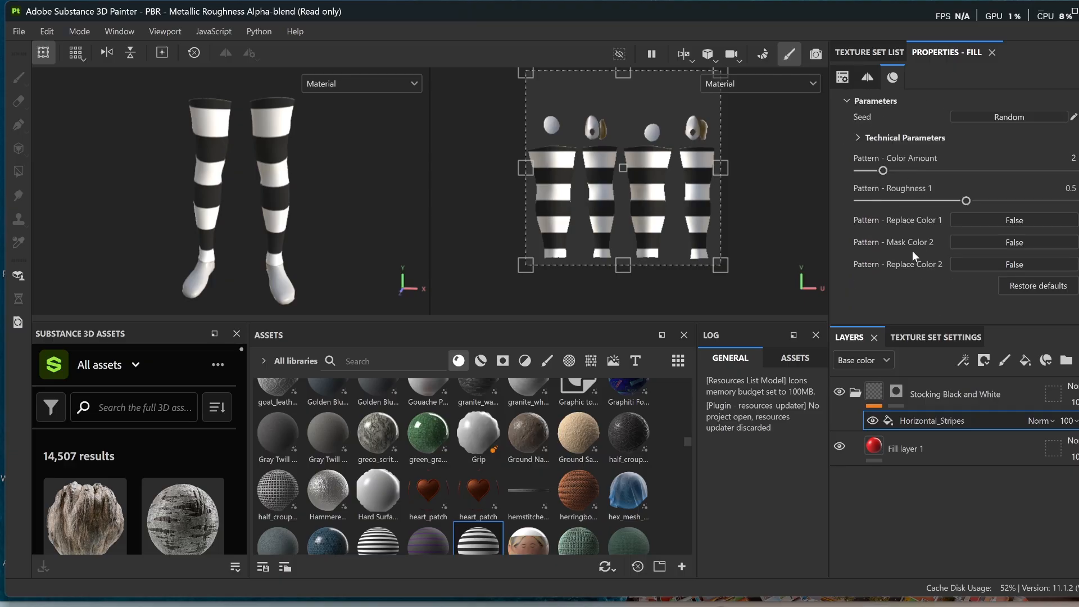
scroll(909, 257, "up", 1)
scroll(907, 263, "up", 5)
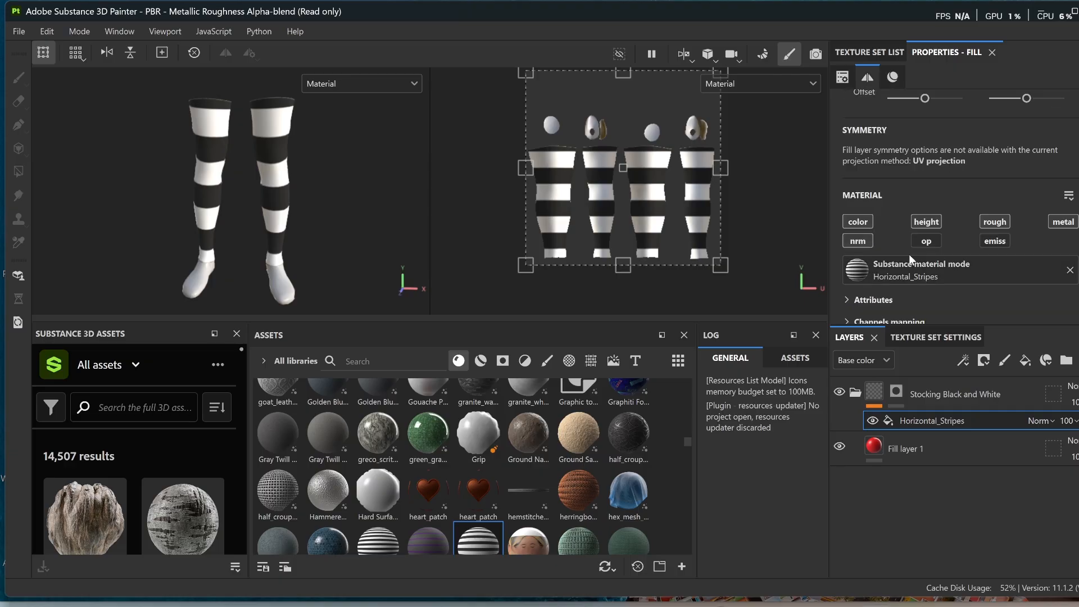
scroll(903, 265, "up", 5)
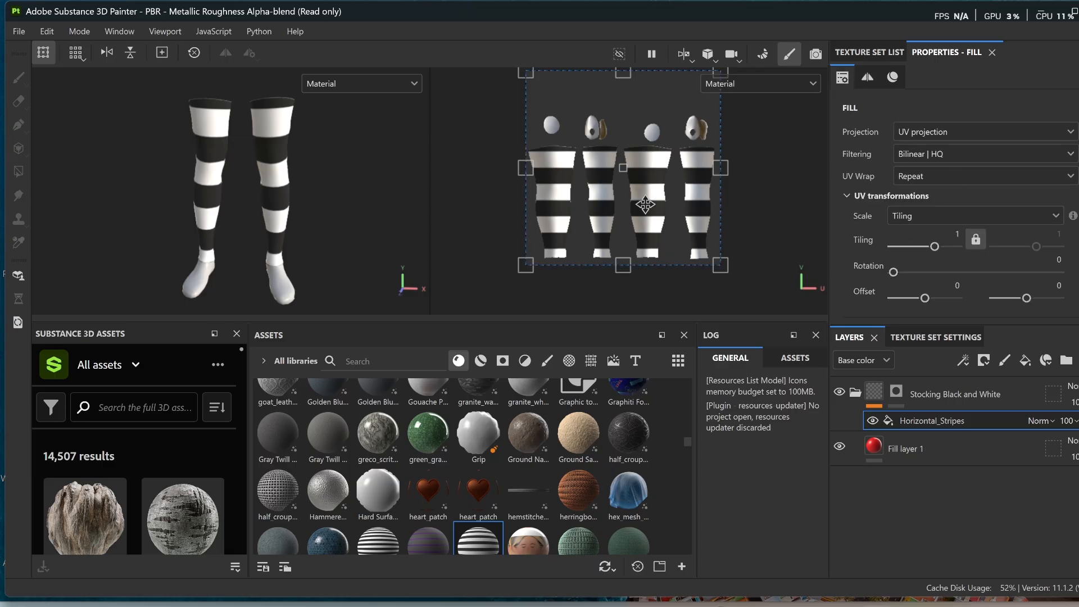
middle_click_drag(753, 206, 728, 243)
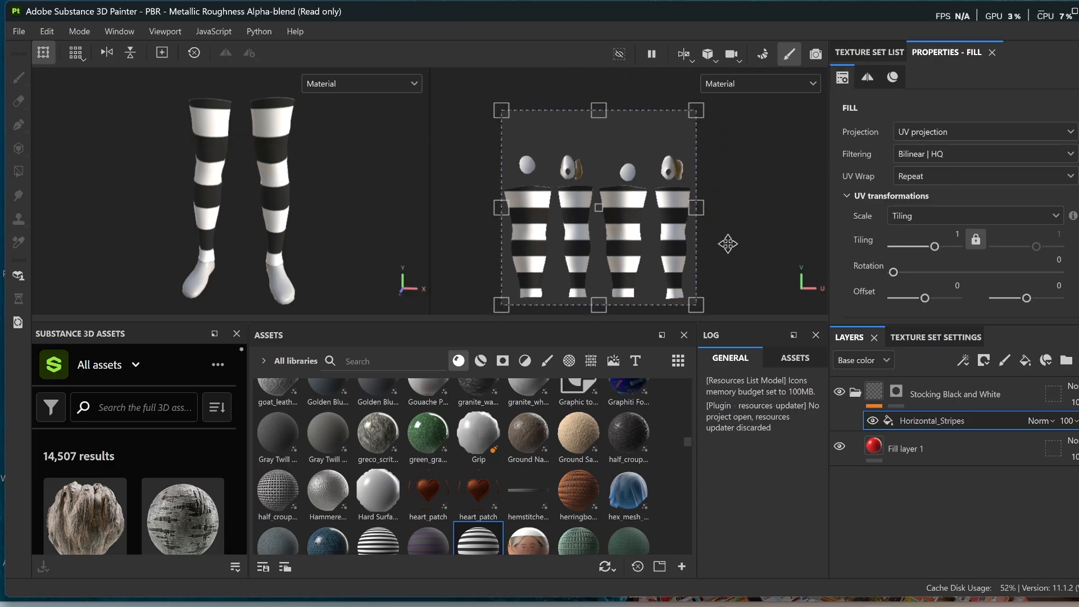
scroll(742, 187, "down", 1)
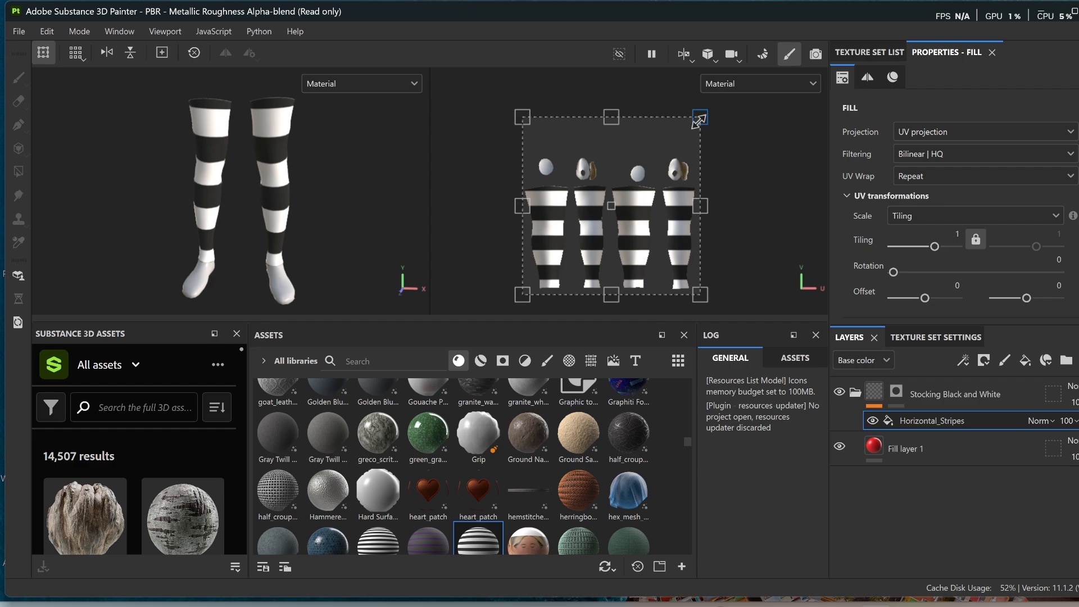
left_click_drag(700, 120, 698, 211)
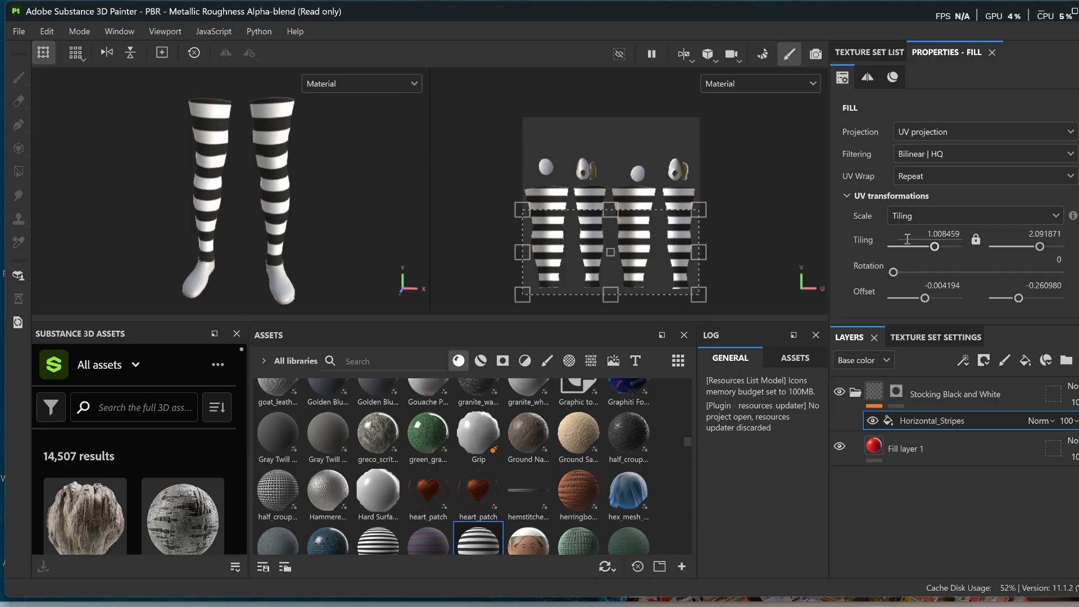
left_click_drag(935, 249, 935, 247)
left_click_drag(1040, 246, 1040, 247)
left_click_drag(697, 217, 694, 230)
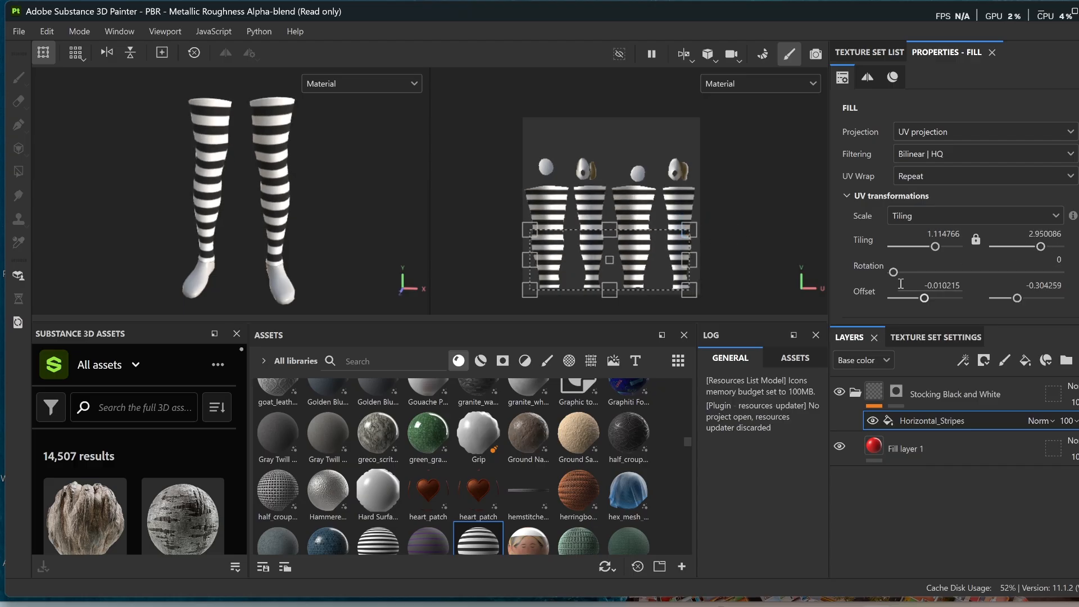
Step: Toggle the visibility of Fill layer 1 and collapse the Stocking Black and White folder
left_click(839, 447)
left_click(855, 393)
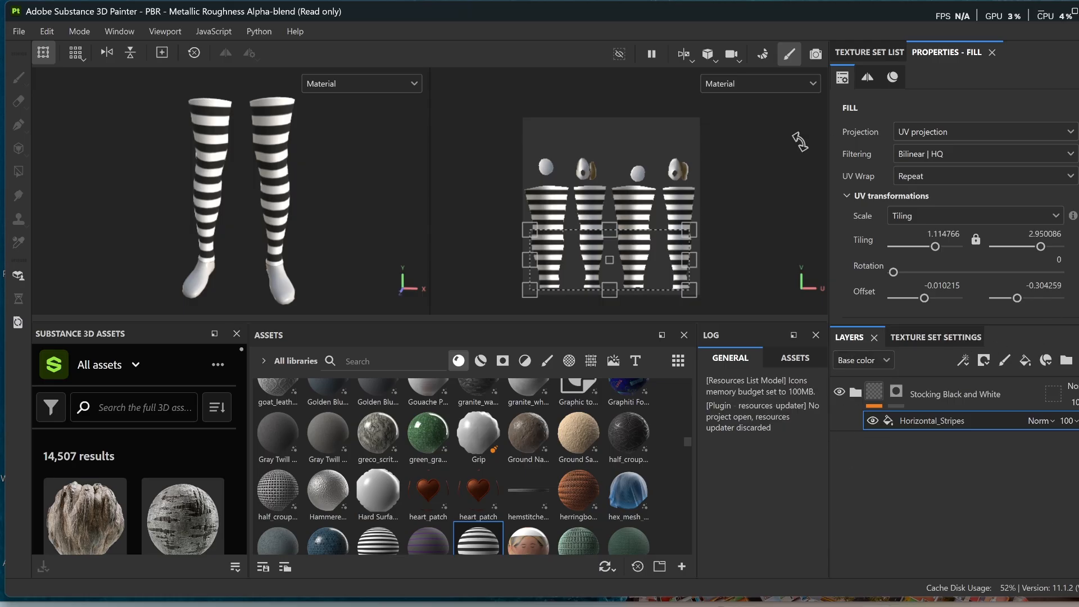
Step: Set the Polygon Fill color to 1 and add the two round UV islands to the Stocking Black and White folder's mask
left_click(897, 392)
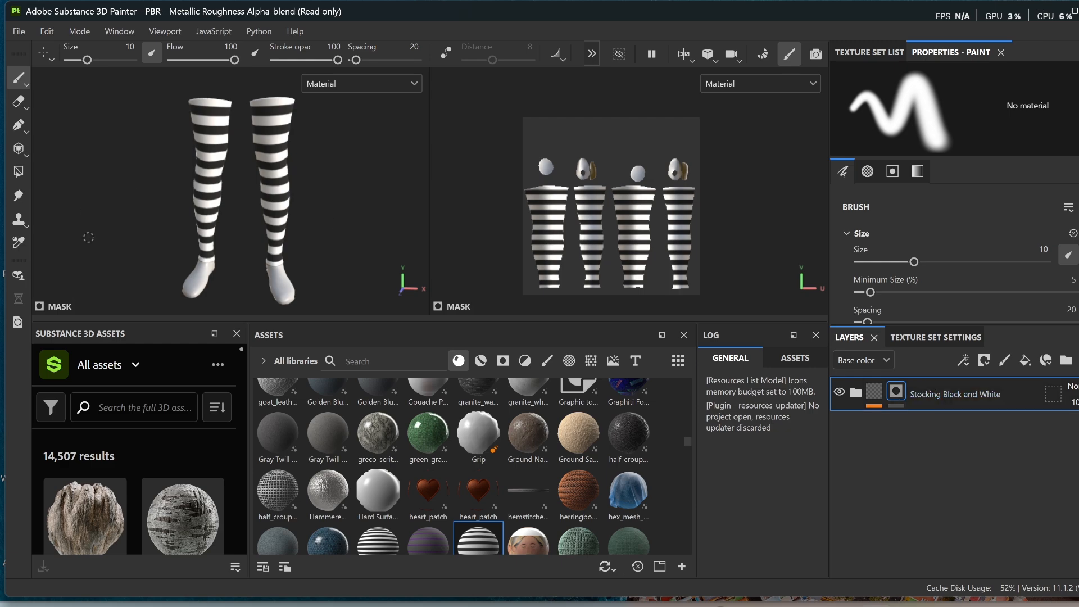
left_click_drag(186, 126, 239, 168, "alt")
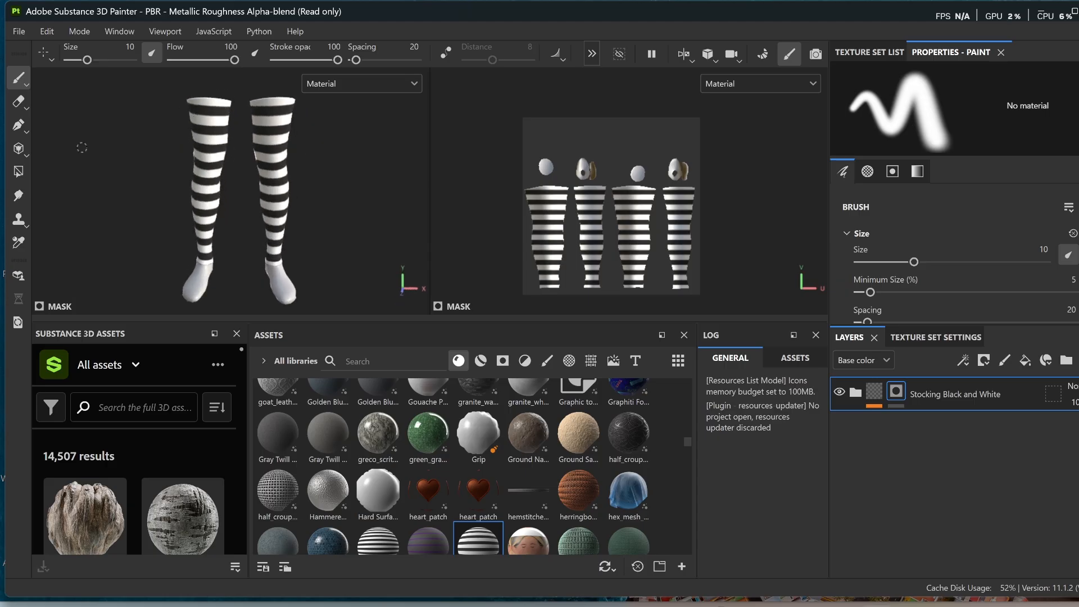
left_click(18, 171)
scroll(518, 168, "up", 2)
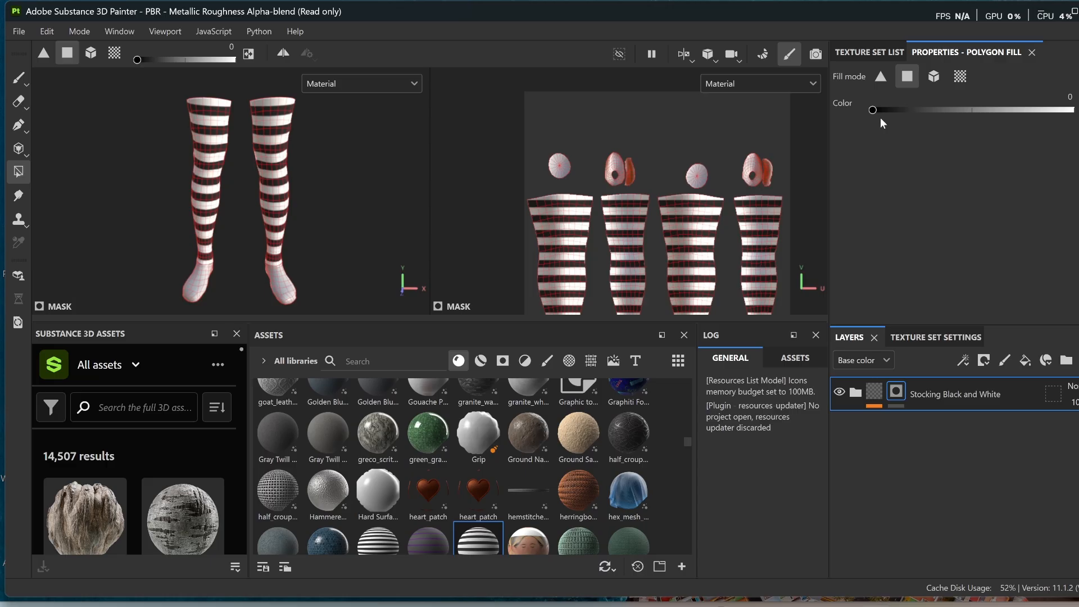
left_click_drag(873, 110, 1071, 110)
left_click(561, 167)
left_click(695, 174)
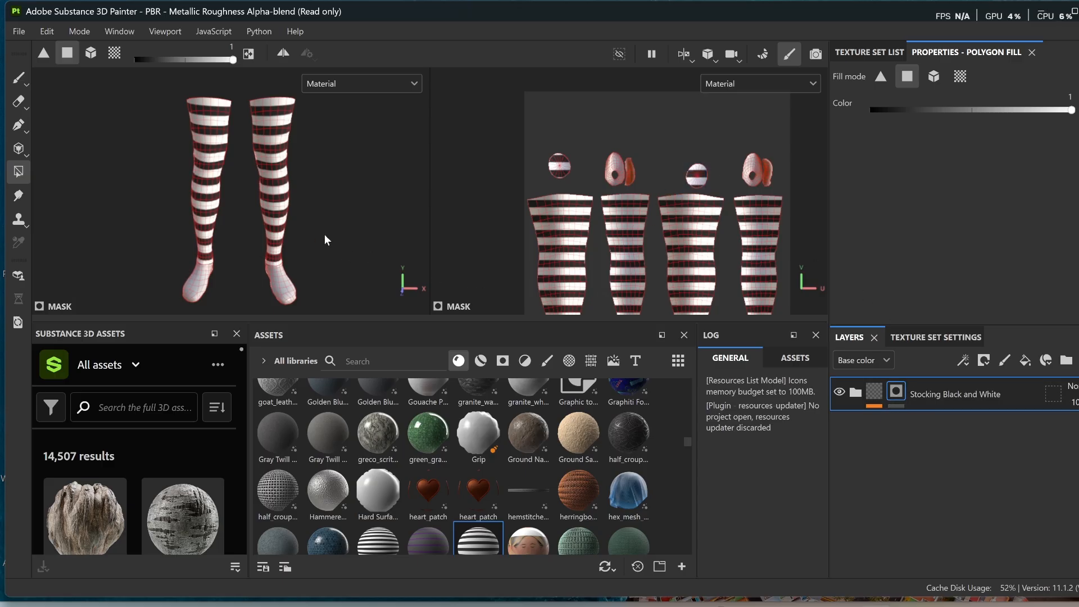
left_click(23, 83)
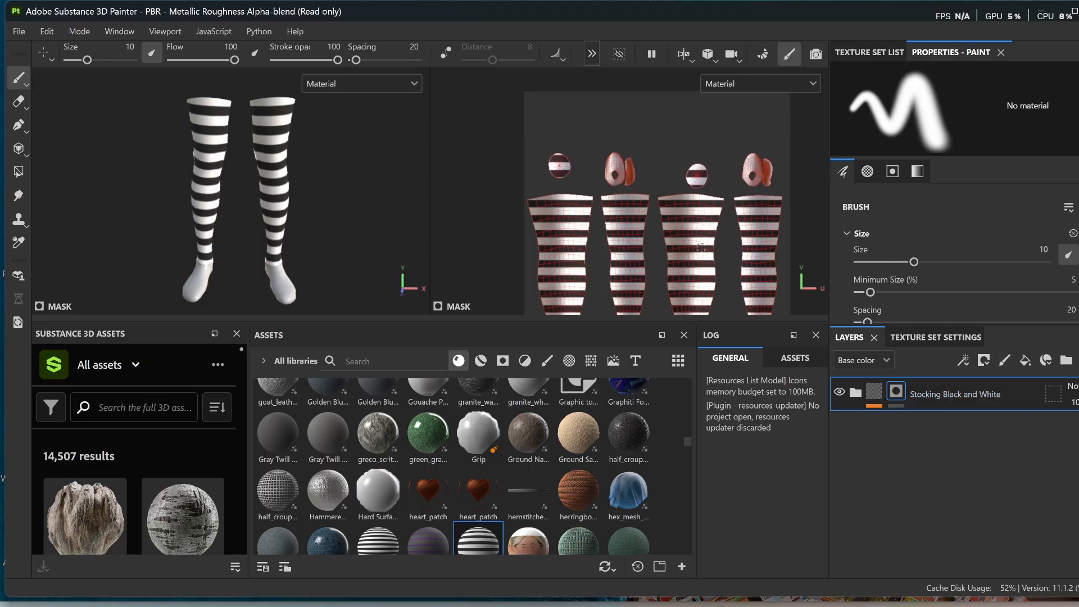
Step: Create a new folder above Stocking Black and White in the layer stack and name it Feet Black
left_click(1067, 361)
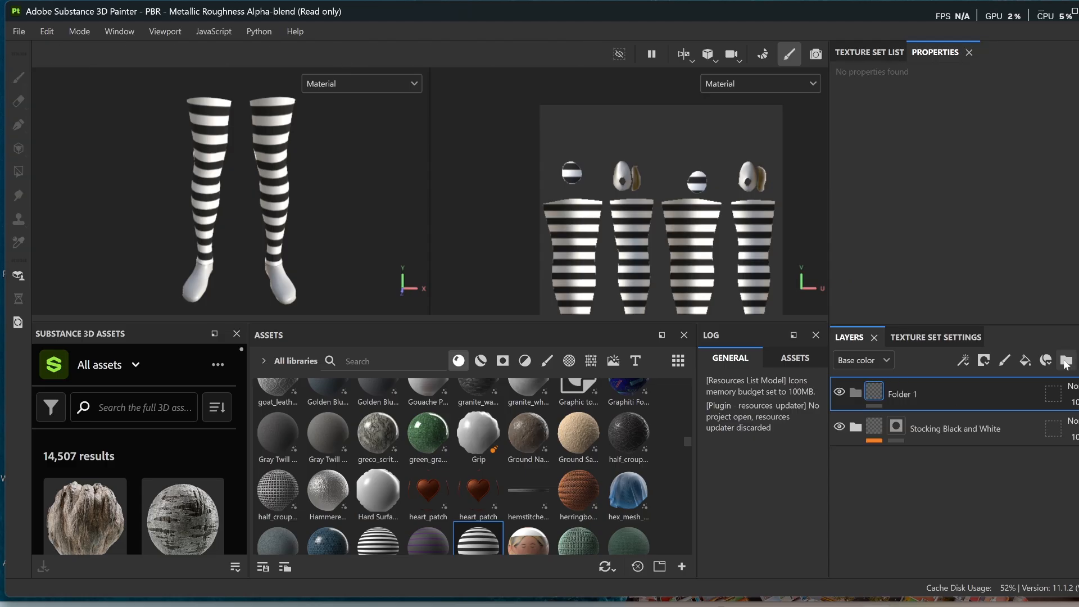
double_click(908, 396)
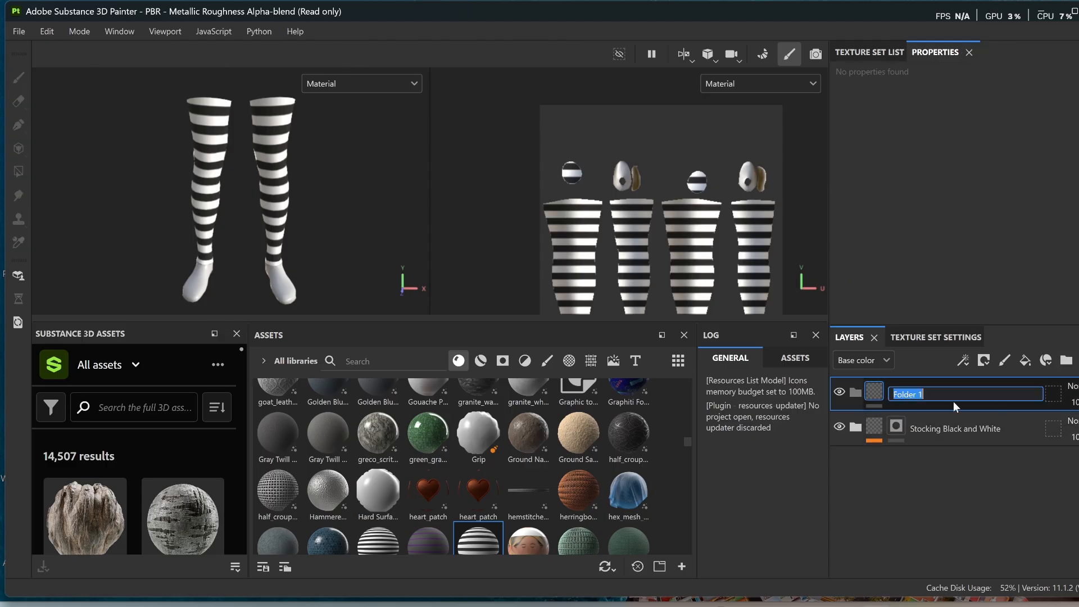
type("Feet")
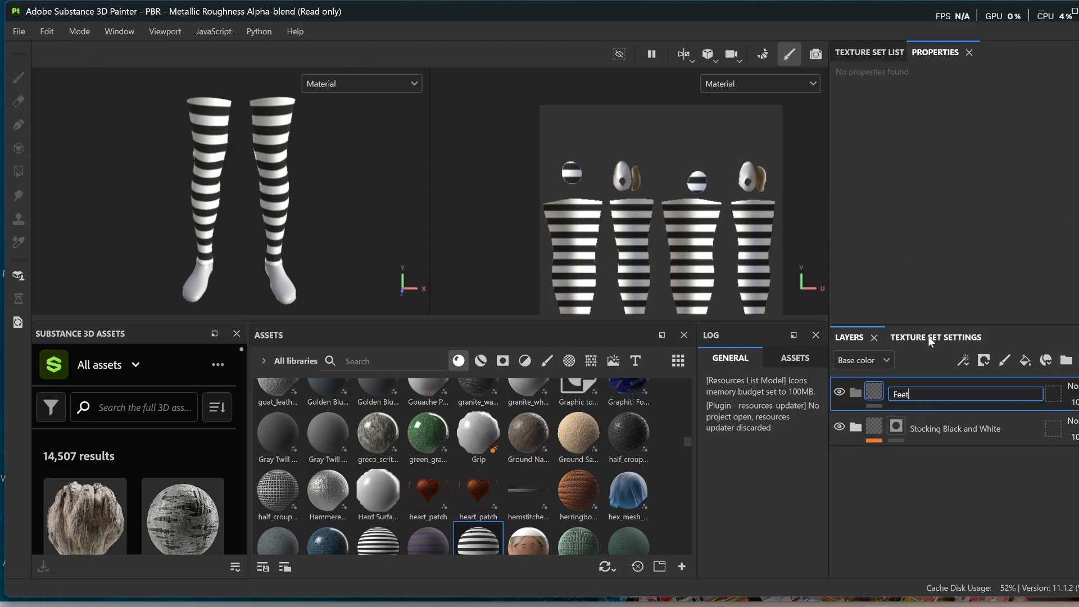
type(" Black")
key("Return")
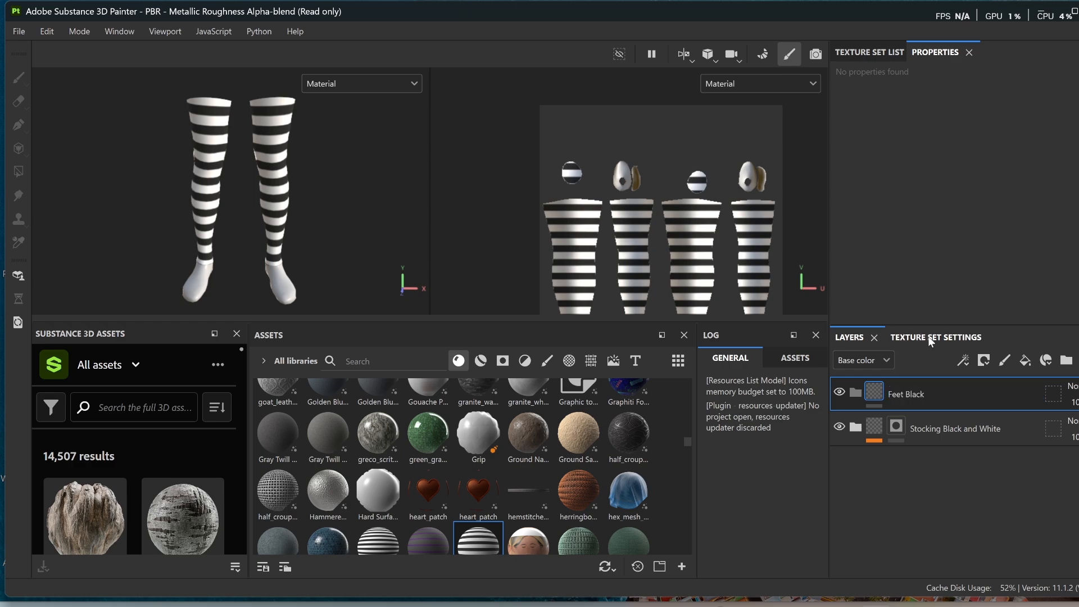
Step: Add a fill layer inside the Feet Black folder and give it a teal base color, 05C2AB
left_click(1026, 360)
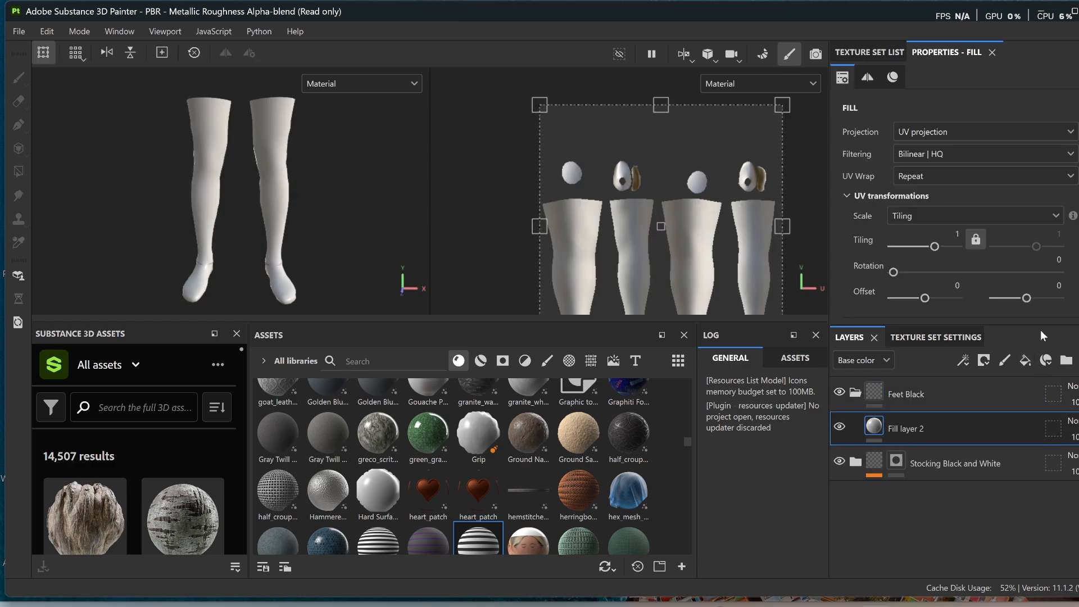
scroll(1002, 297, "down", 6)
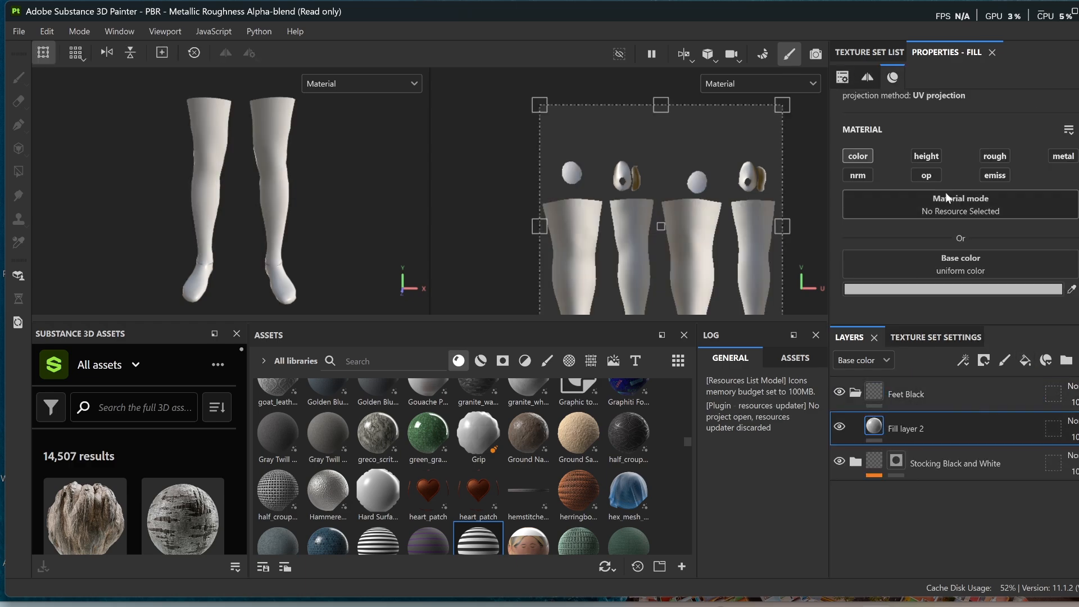
left_click(960, 267)
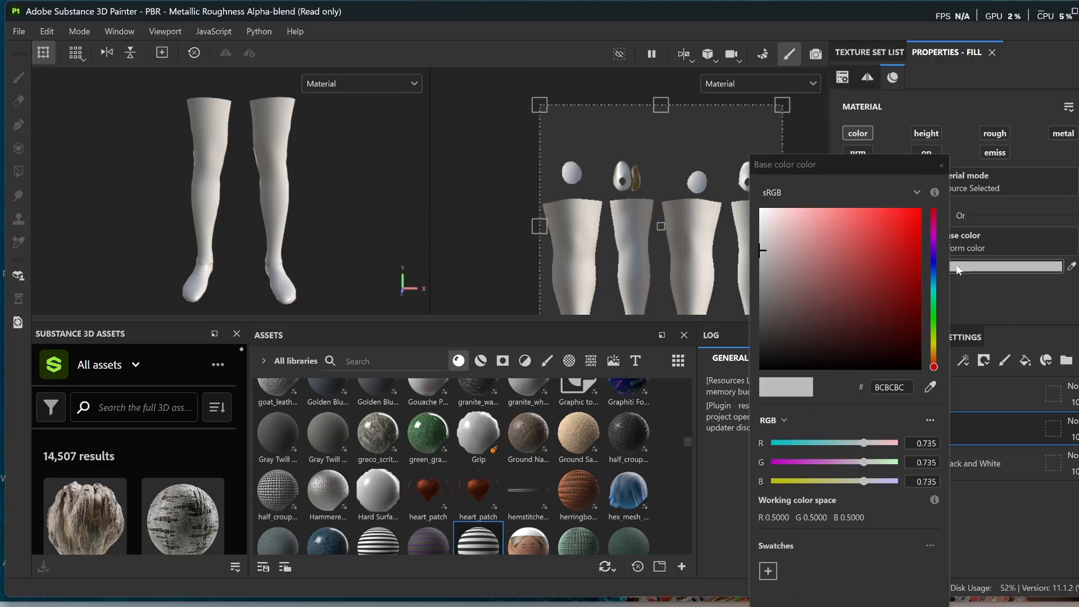
left_click(934, 293)
left_click(915, 247)
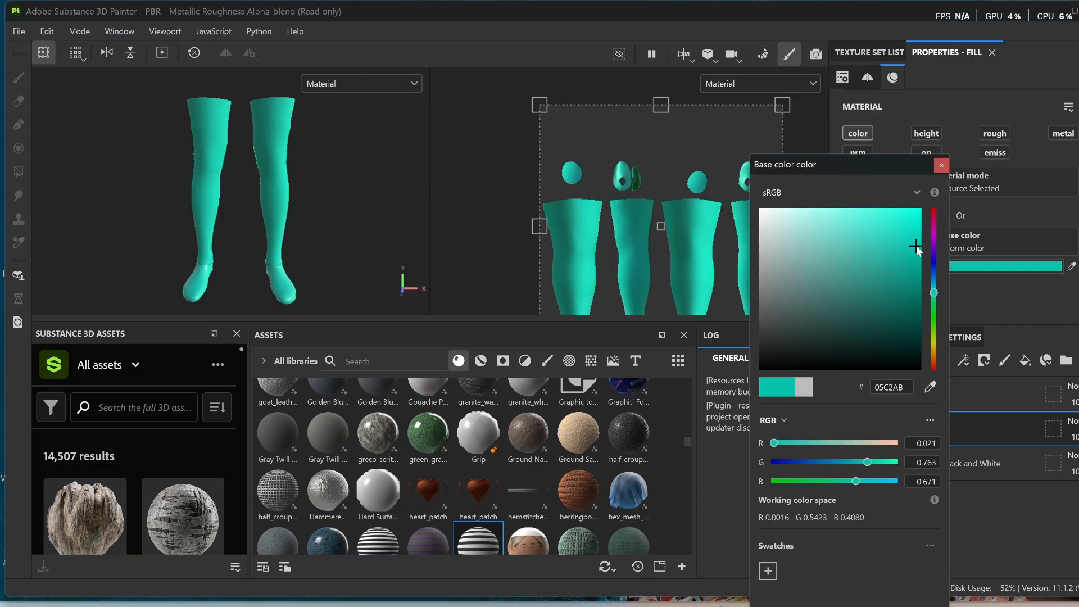
left_click(941, 165)
Step: Add a black mask to the Feet Black folder and reveal the UV islands of both feet with Polygon Fill
left_click(872, 393)
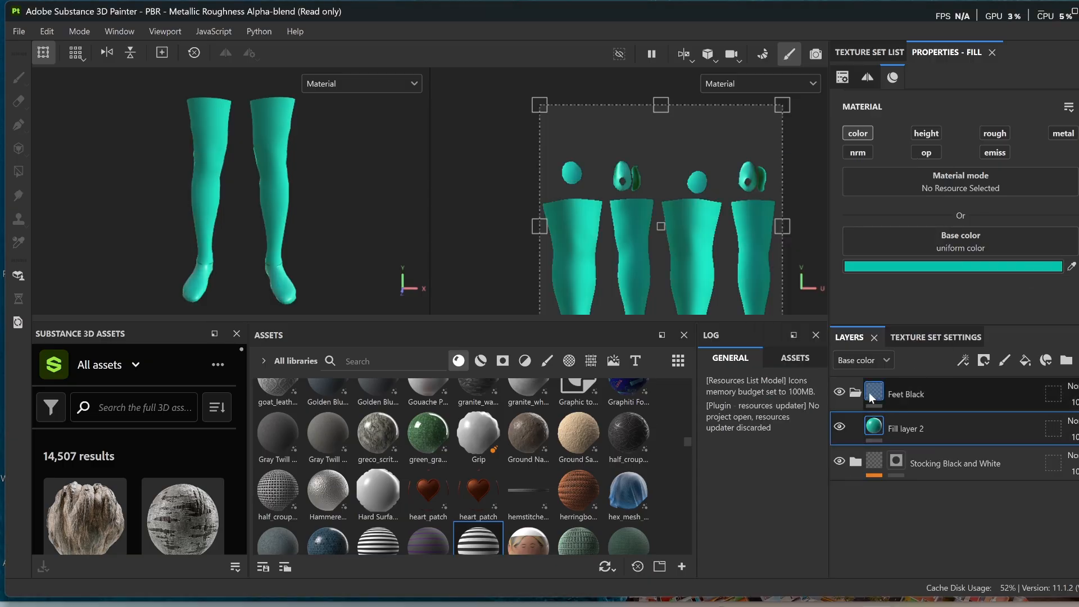
right_click(876, 393)
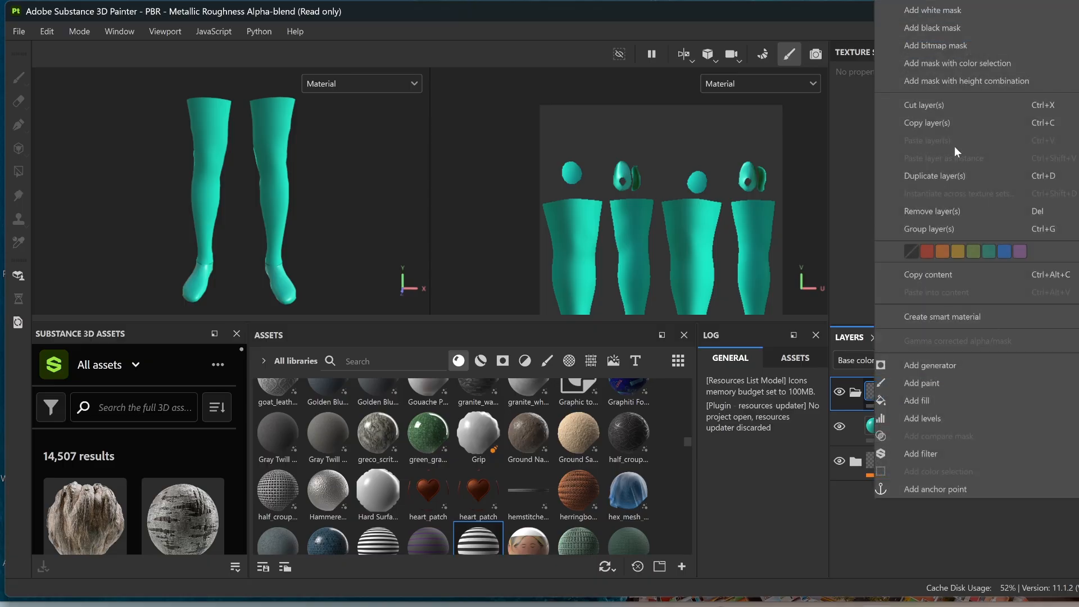
left_click(952, 28)
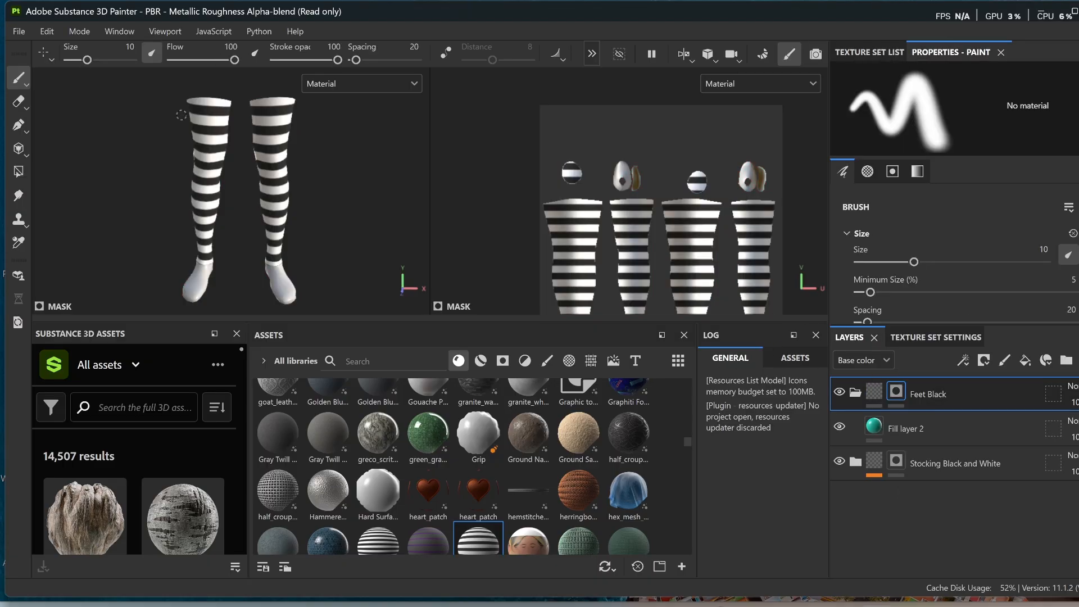
left_click(18, 171)
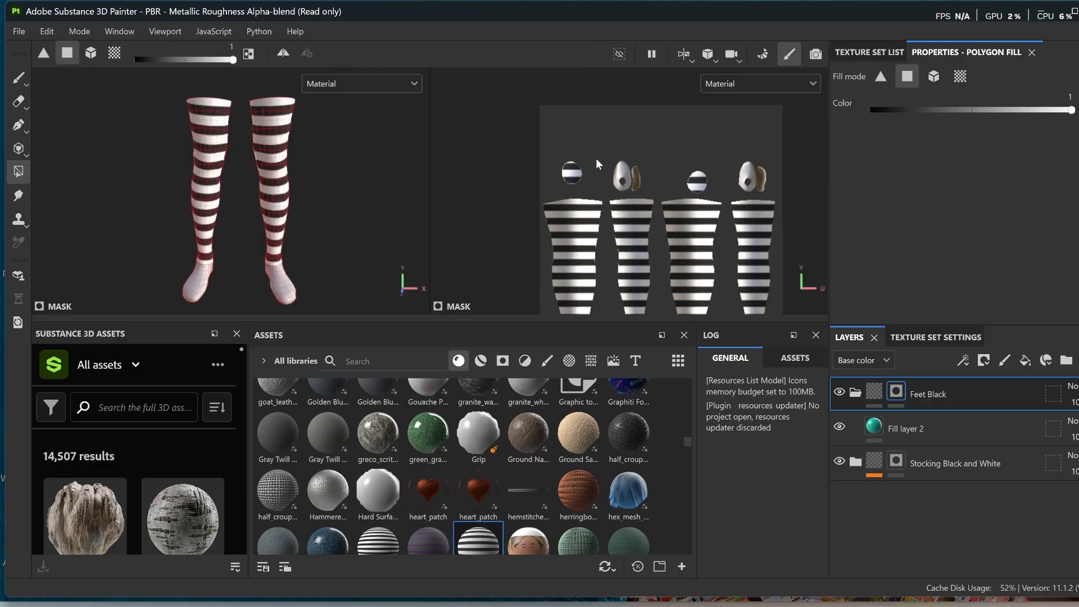
left_click(620, 171)
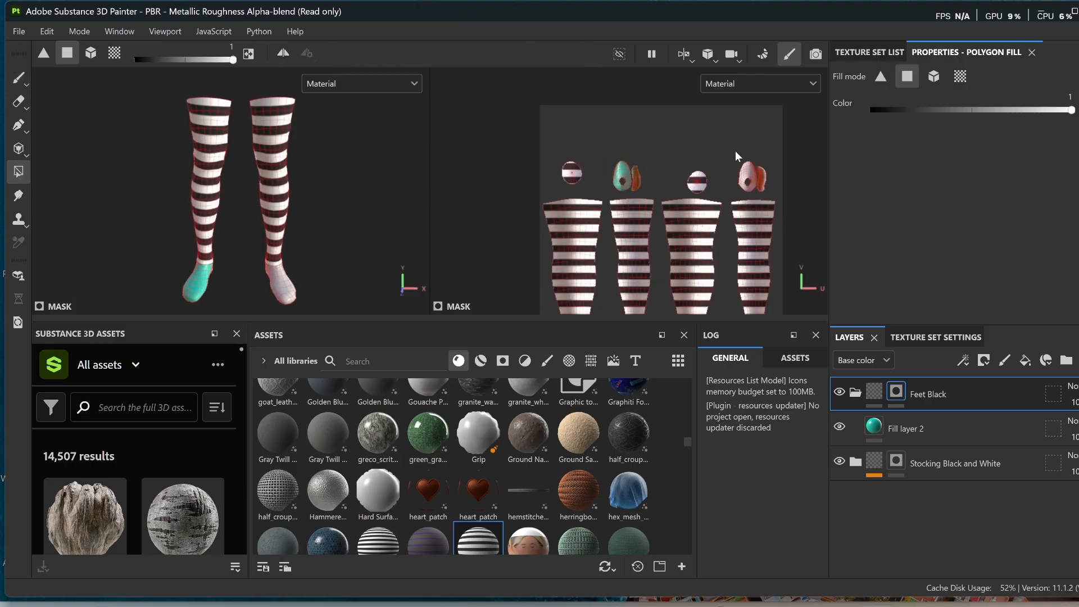
left_click(764, 183)
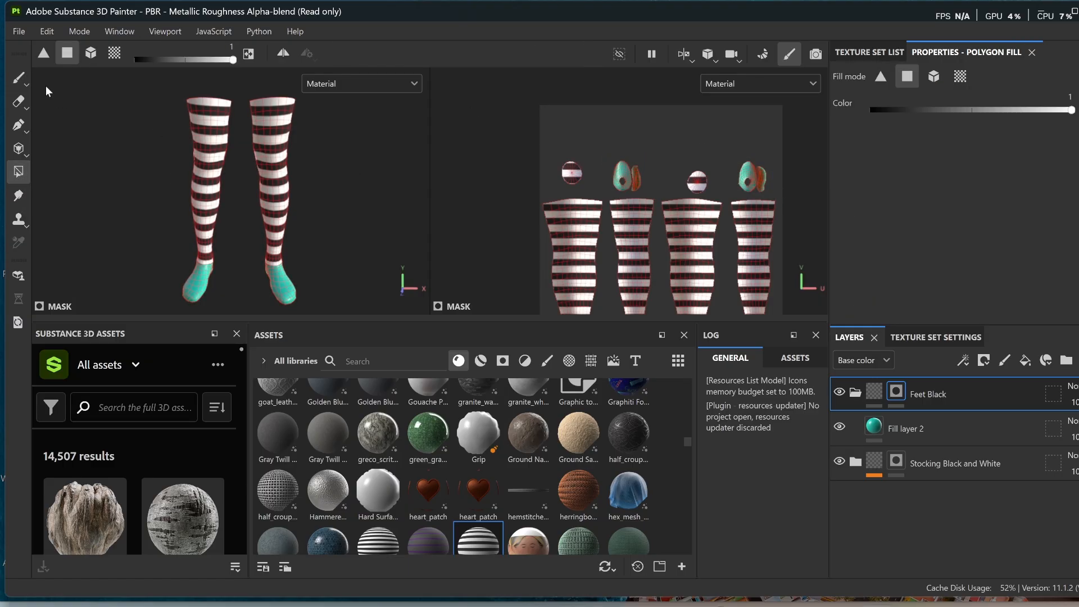
left_click(19, 77)
Step: Change the base color of Fill layer 2 in the Feet Black folder to black
scroll(270, 275, "up", 2)
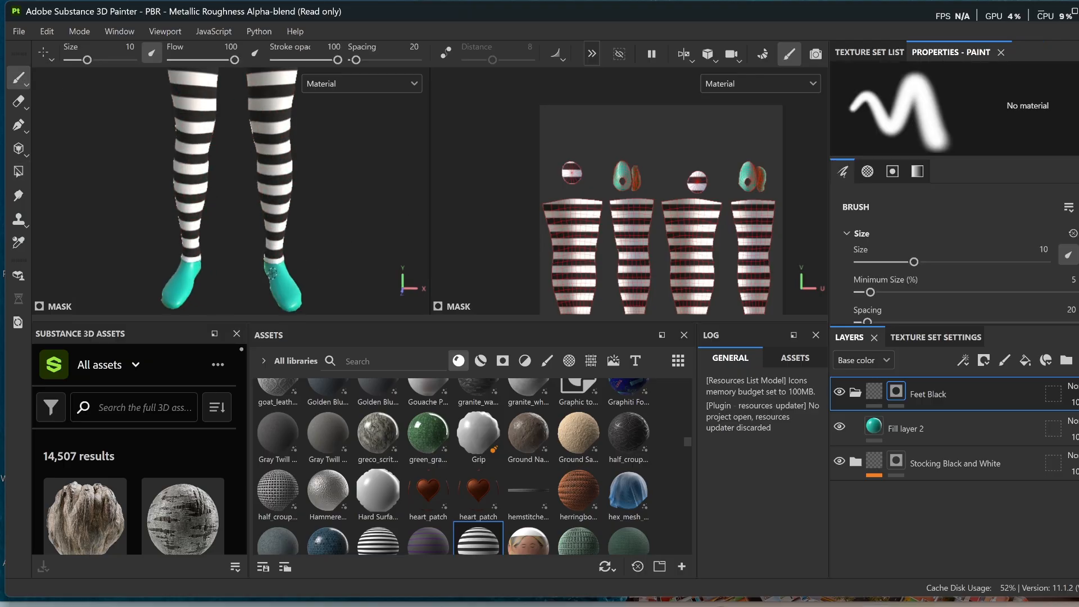
left_click_drag(281, 280, 272, 260, "alt")
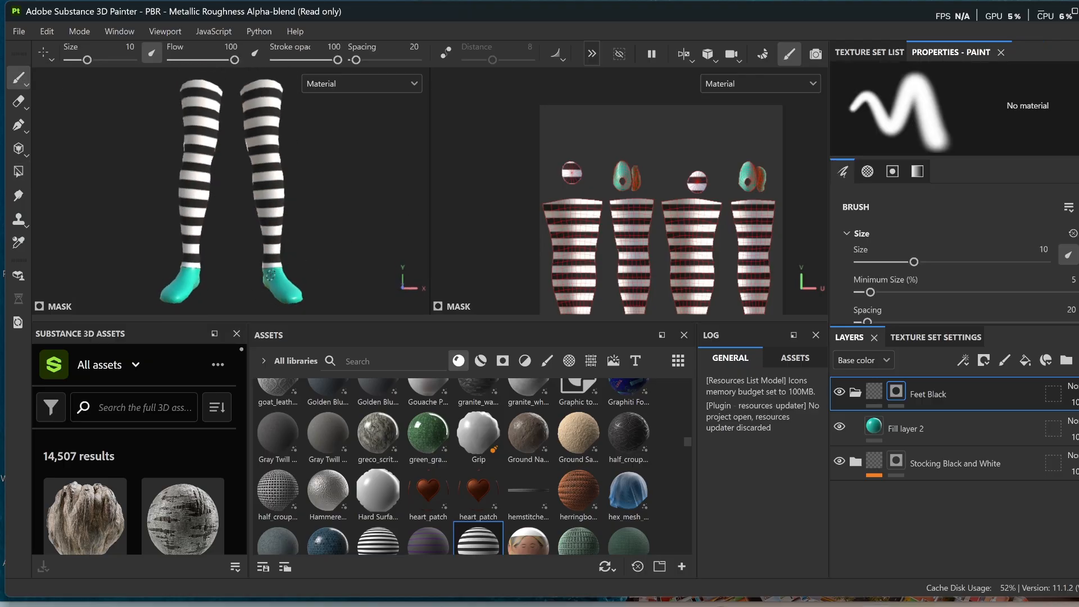
middle_click_drag(274, 271, 297, 237, "alt")
scroll(295, 237, "up", 3)
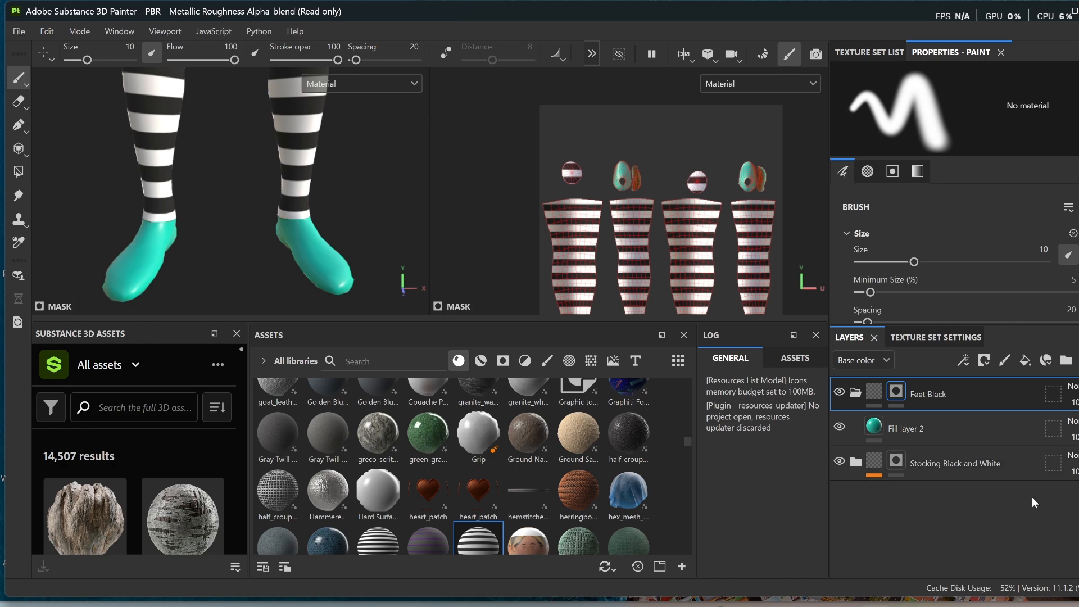
left_click(899, 426)
left_click(963, 269)
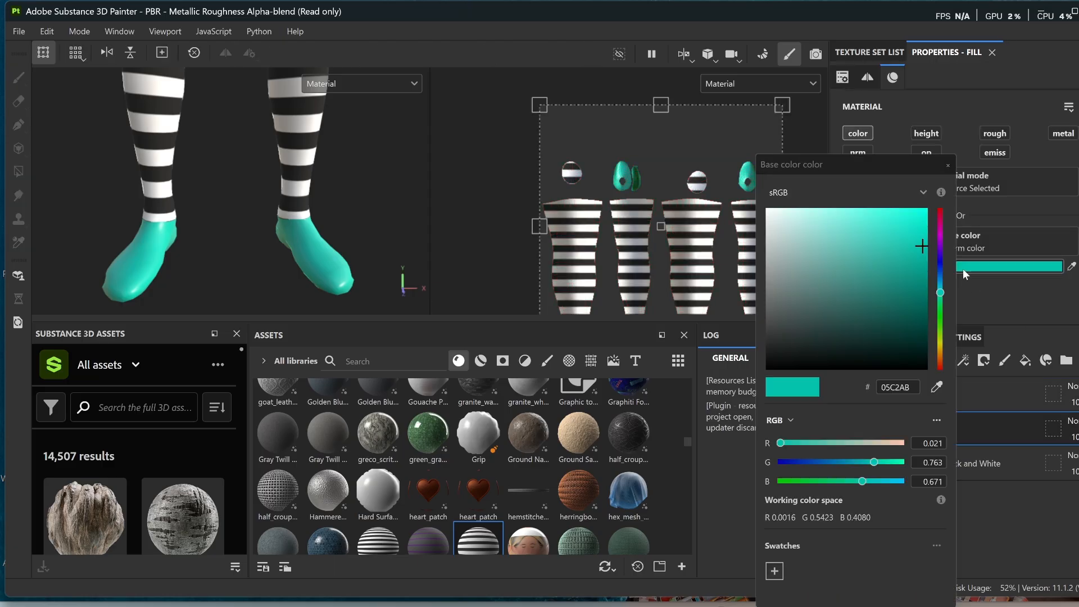
left_click(776, 365)
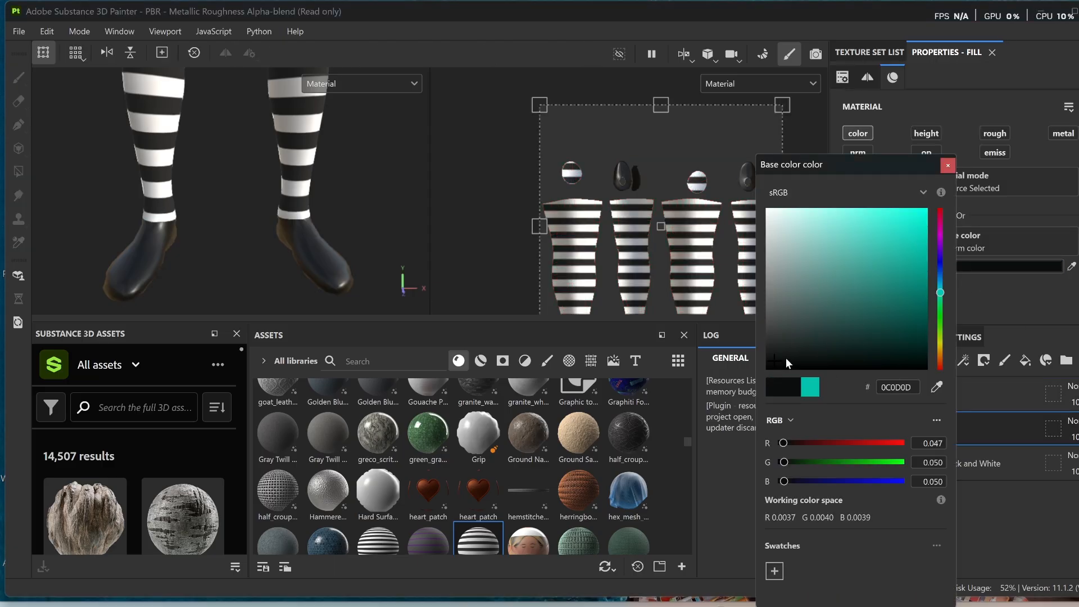
left_click(948, 165)
Step: Enable the roughness channel on Fill layer 2 and set its roughness to 1 for a matte finish on the feet
scroll(919, 164, "up", 1)
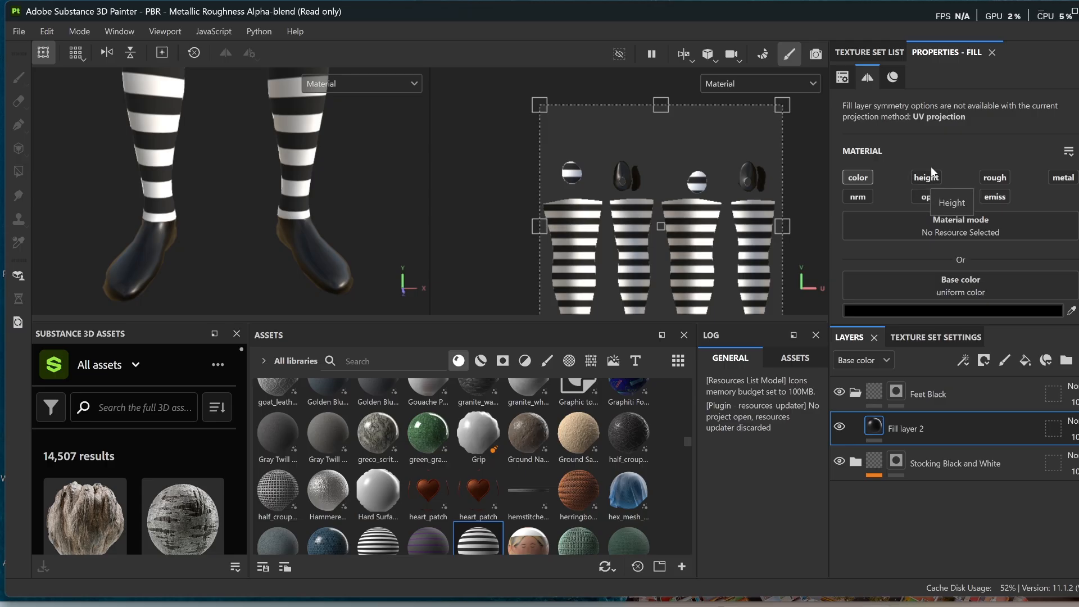
scroll(892, 236, "down", 2)
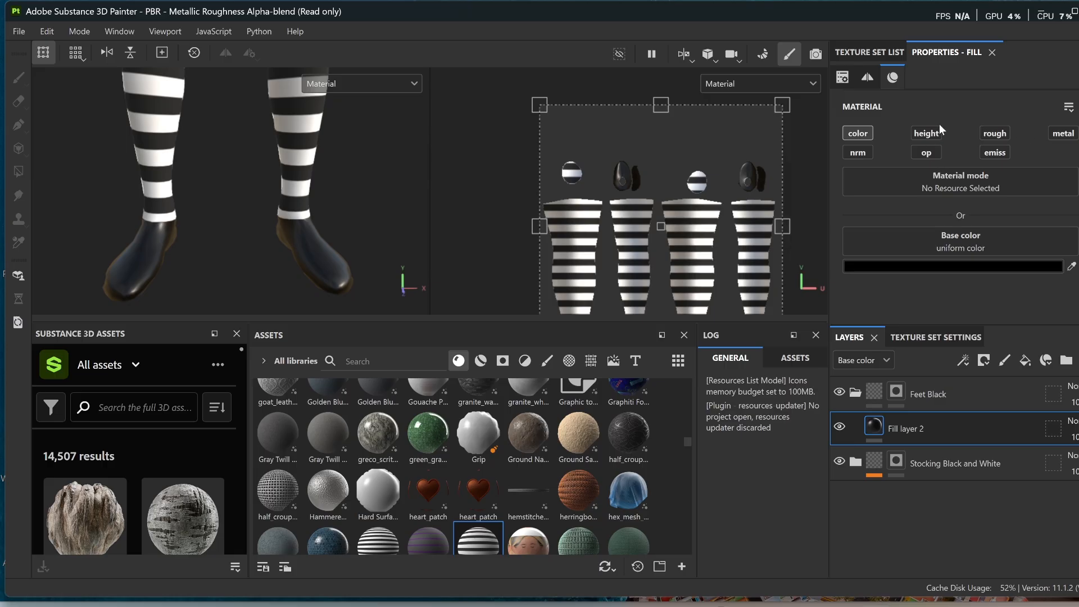
left_click(995, 132)
scroll(917, 234, "down", 1)
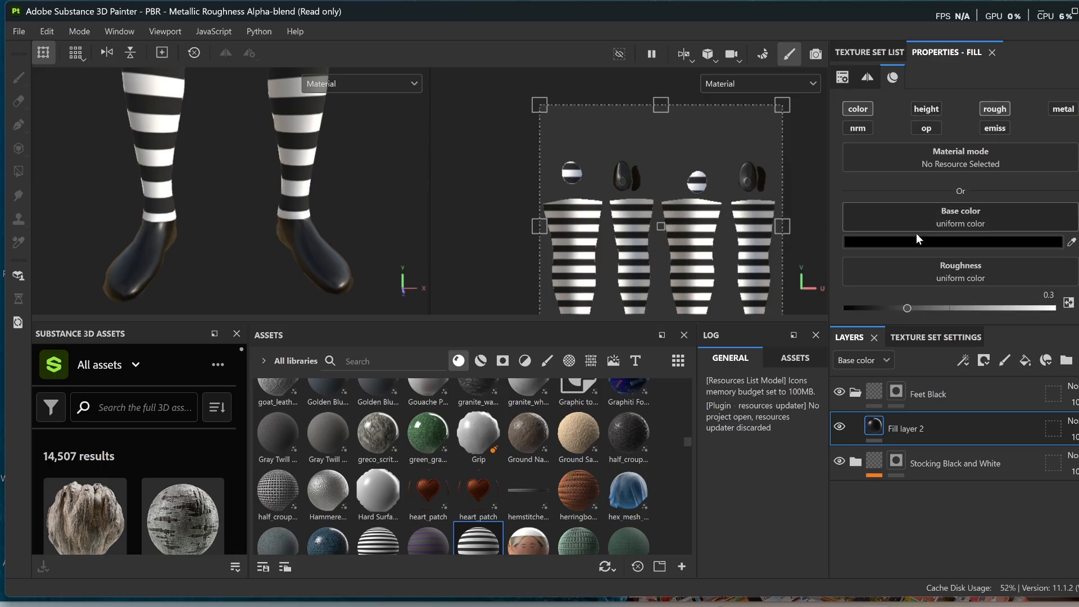
left_click(908, 310)
left_click_drag(909, 309, 846, 309)
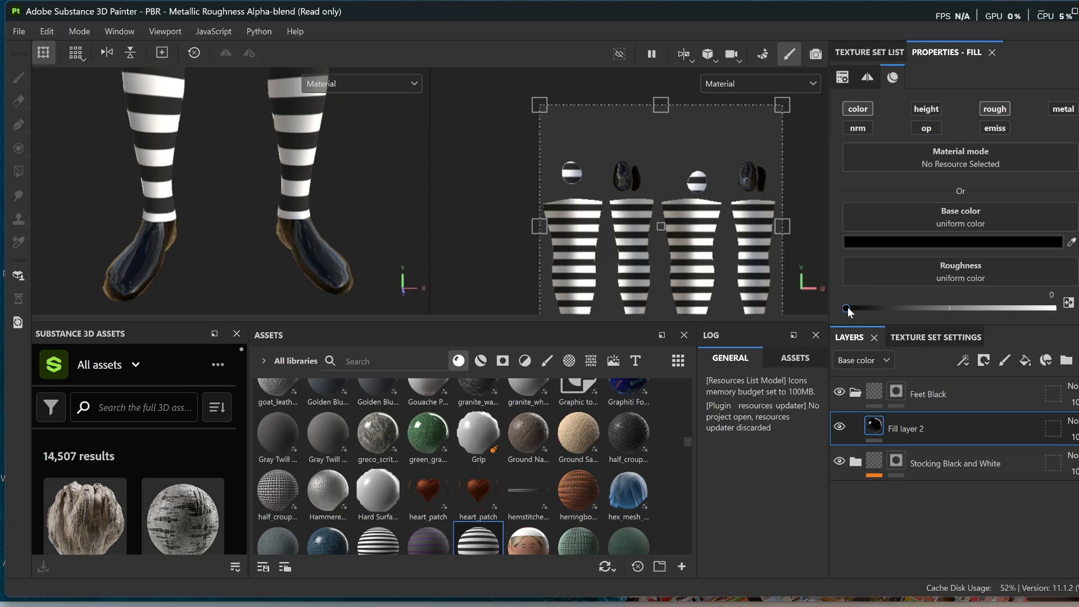
left_click_drag(847, 308, 1053, 308)
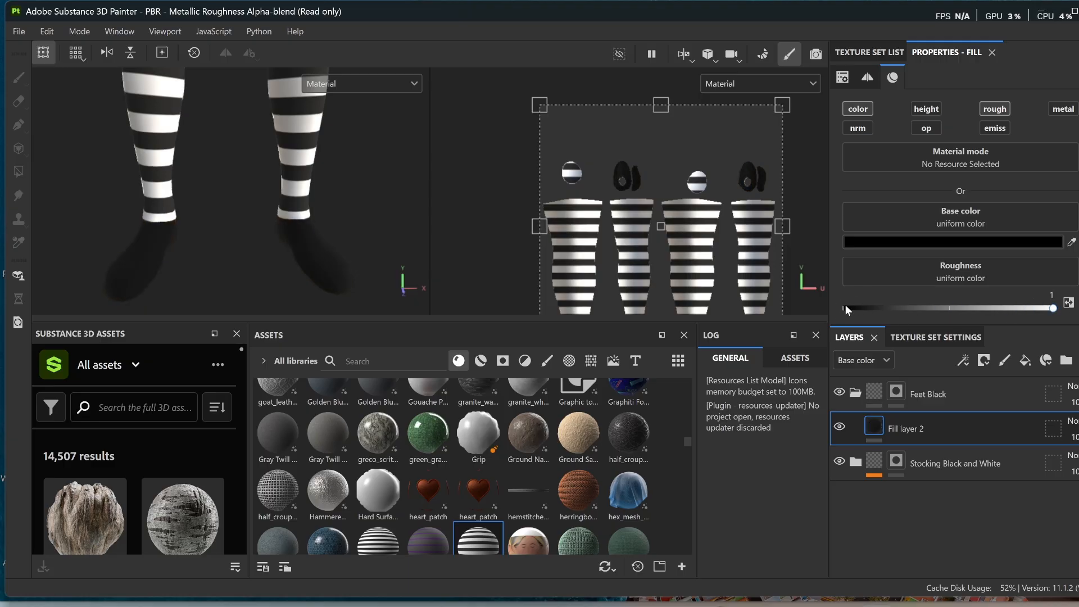
scroll(270, 247, "down", 1)
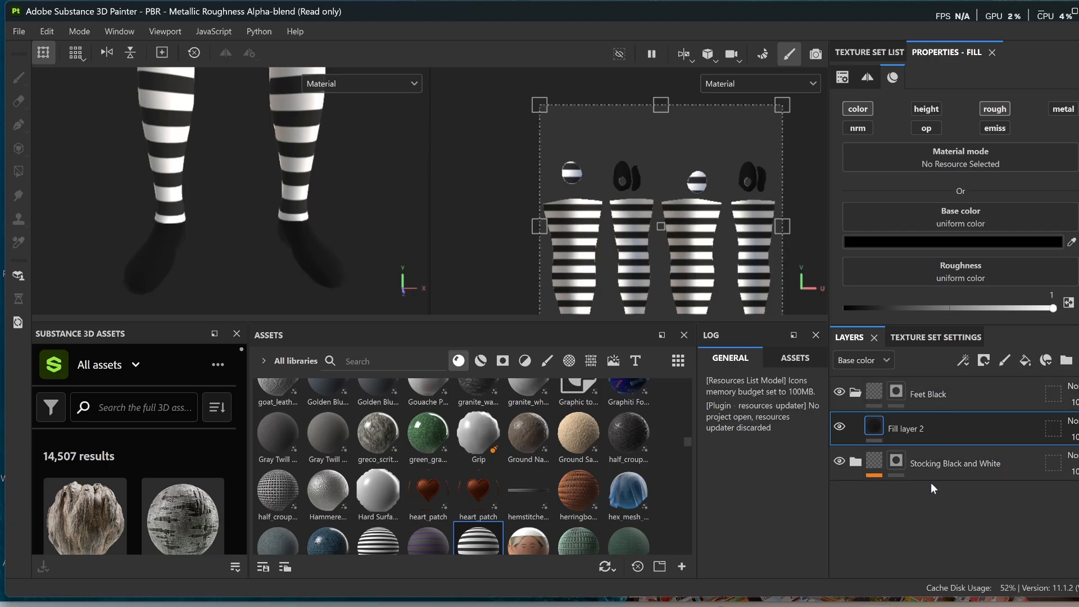
scroll(407, 207, "down", 3)
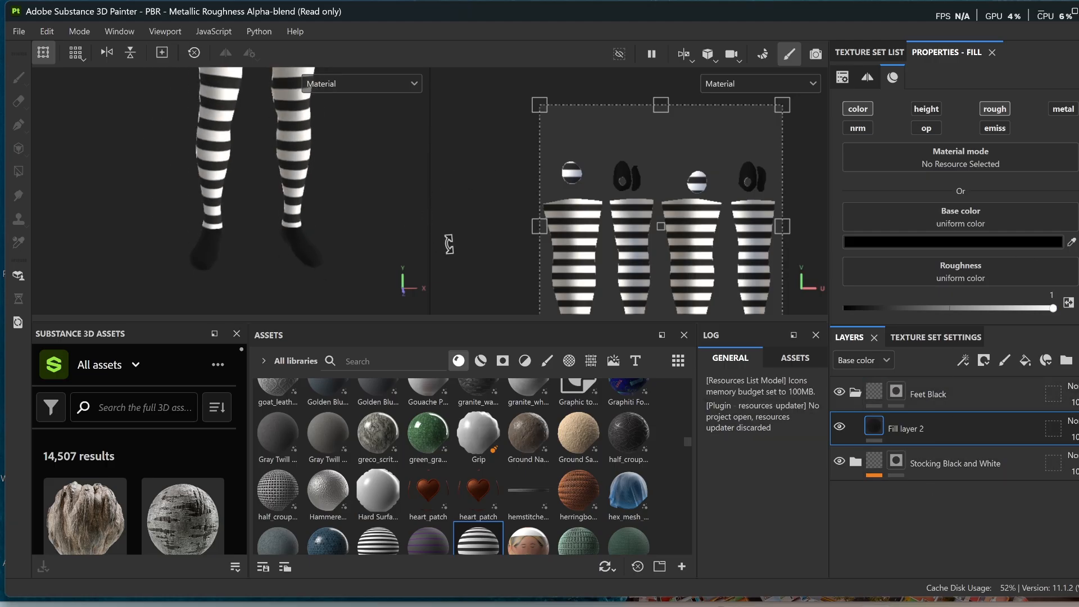
left_click(22, 32)
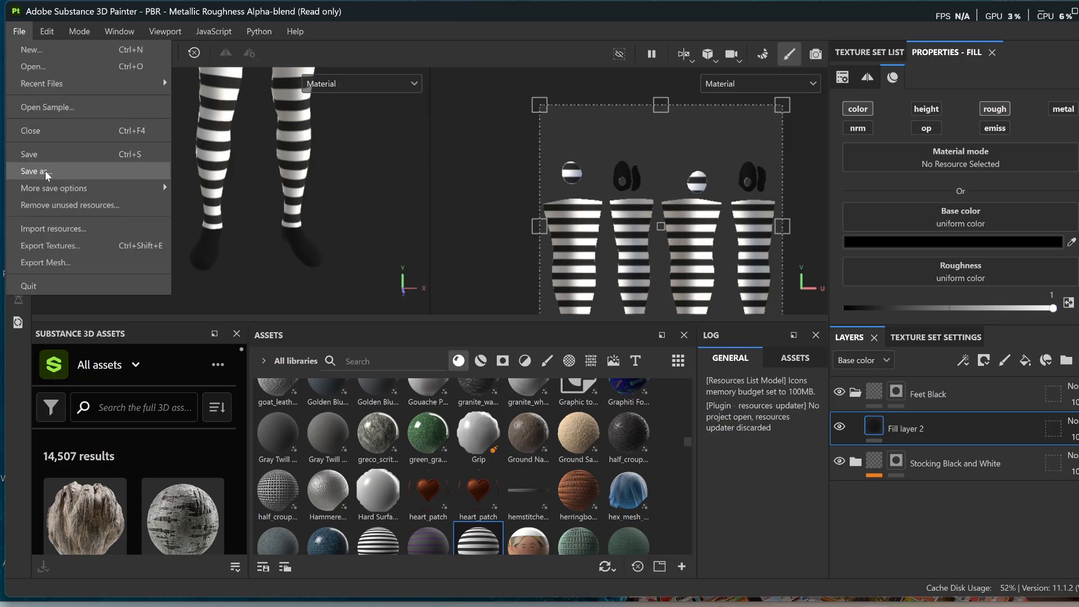
left_click(558, 42)
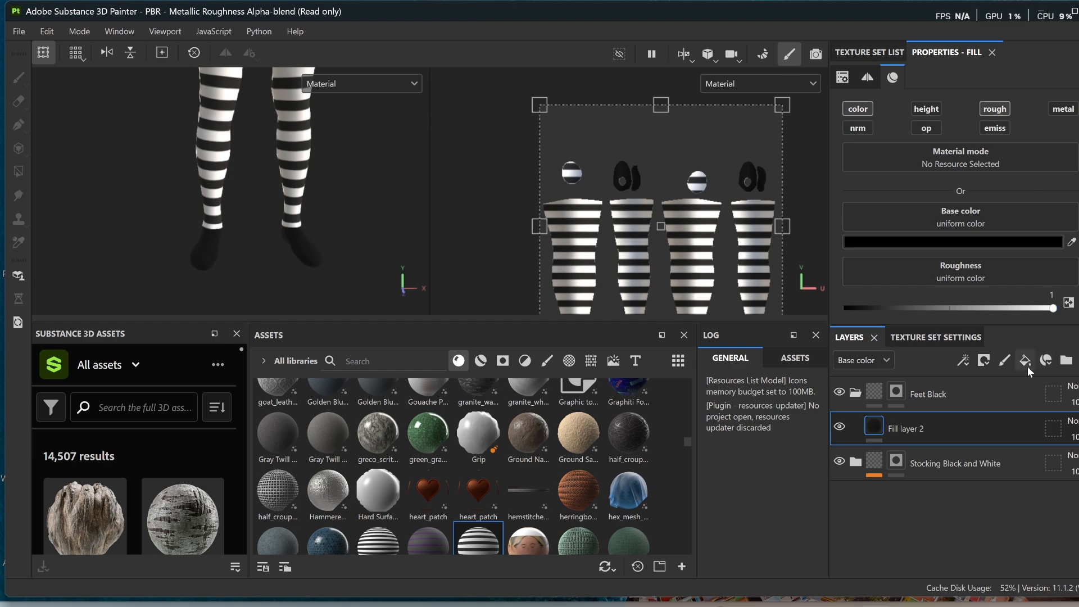
Step: Bake the normal, world space normal, ID, ambient occlusion, curvature, position and thickness mesh maps, and return to painting mode
left_click(953, 337)
scroll(883, 407, "down", 10)
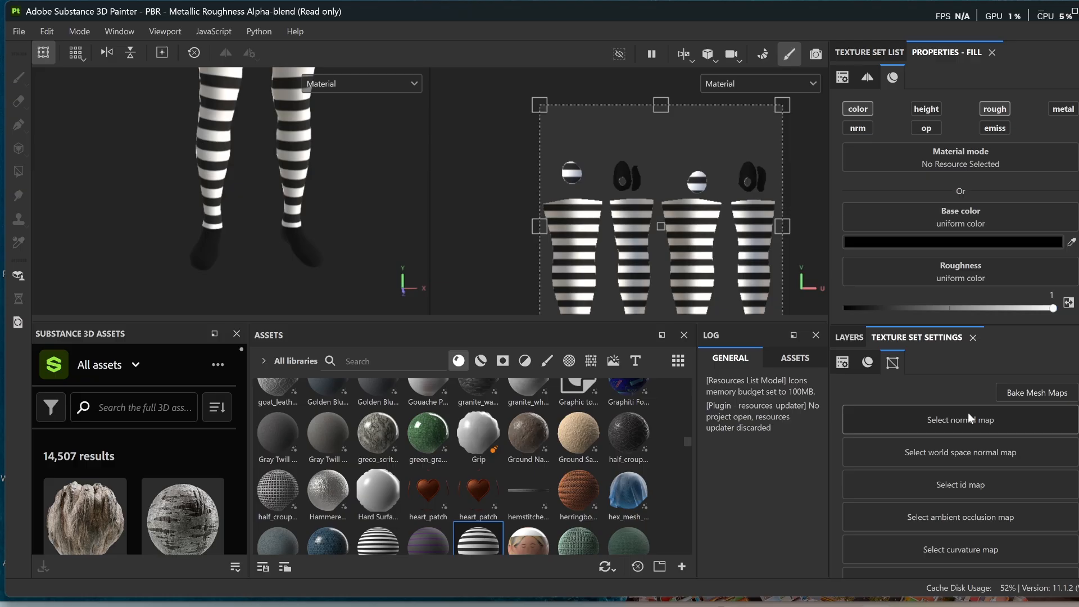
left_click(1052, 392)
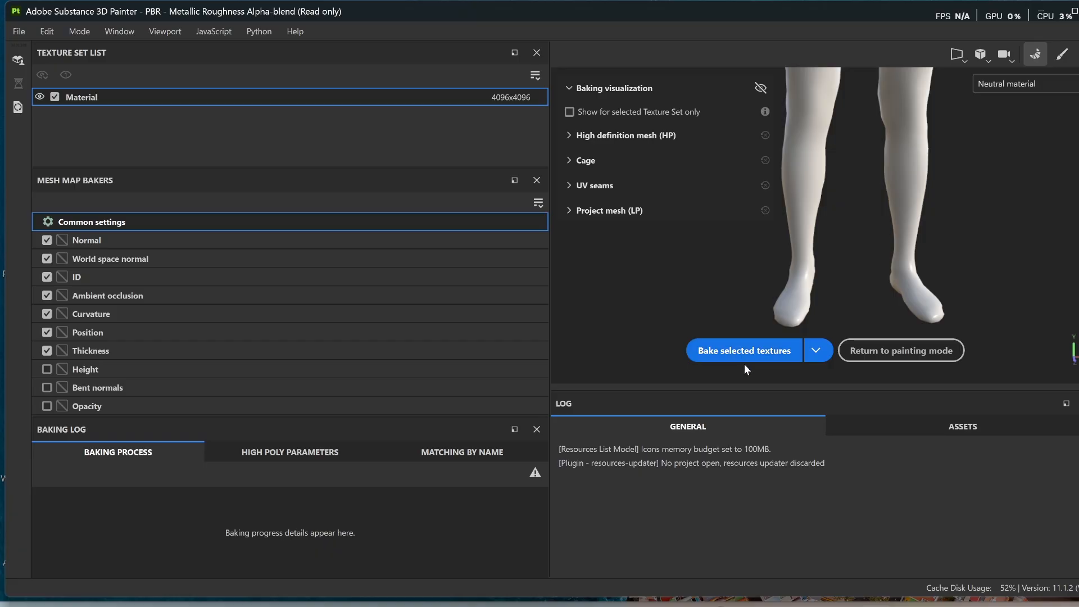
left_click(753, 350)
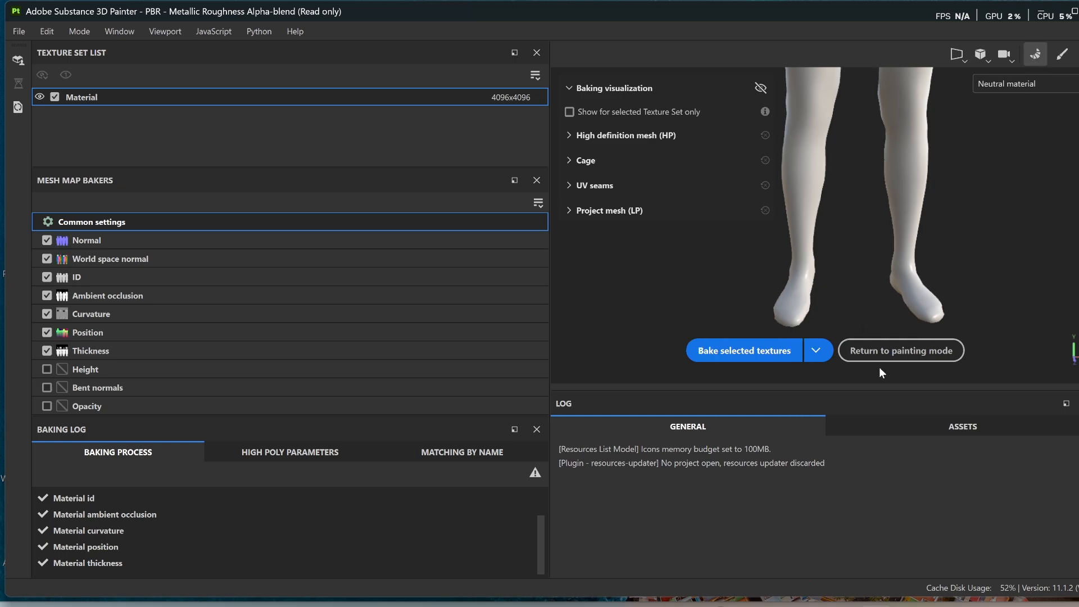
left_click(882, 351)
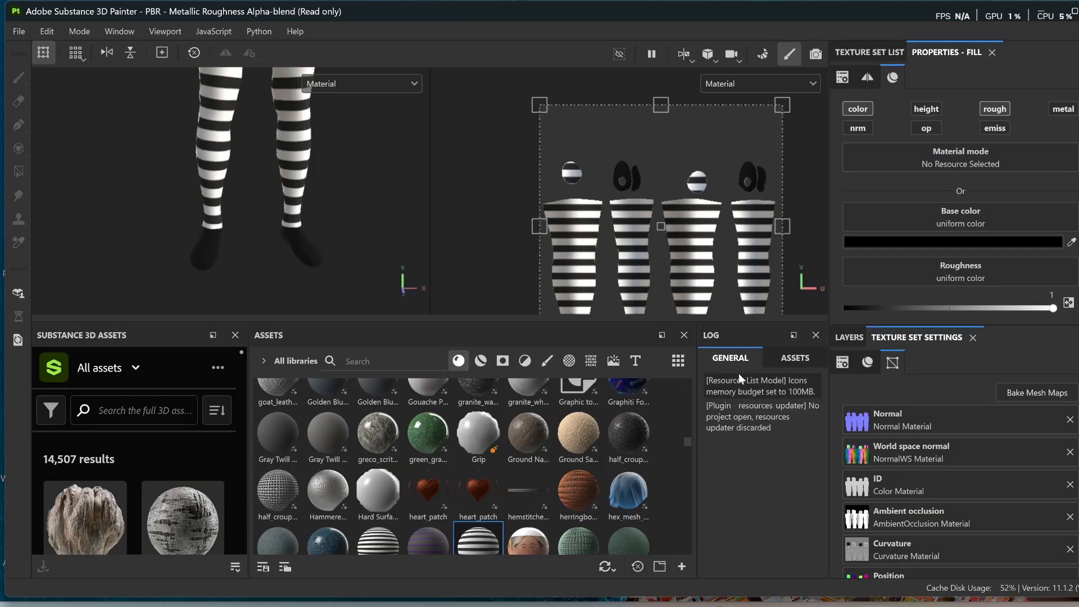
Step: Save the project in the Stockings folder as VA_Stripped Long Socks 2
left_click(20, 31)
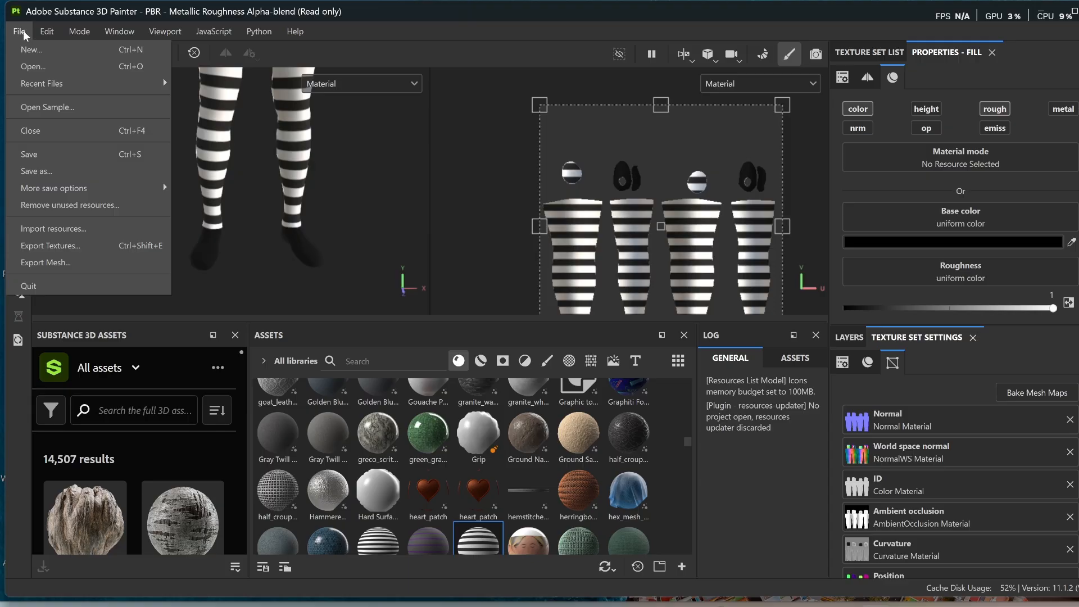
left_click(51, 171)
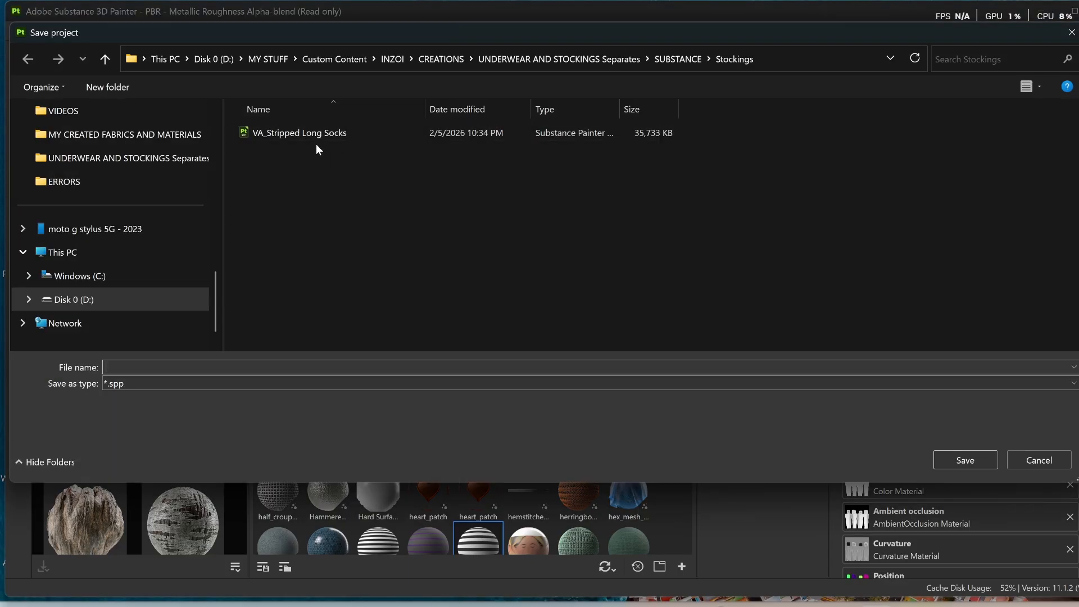
left_click(319, 132)
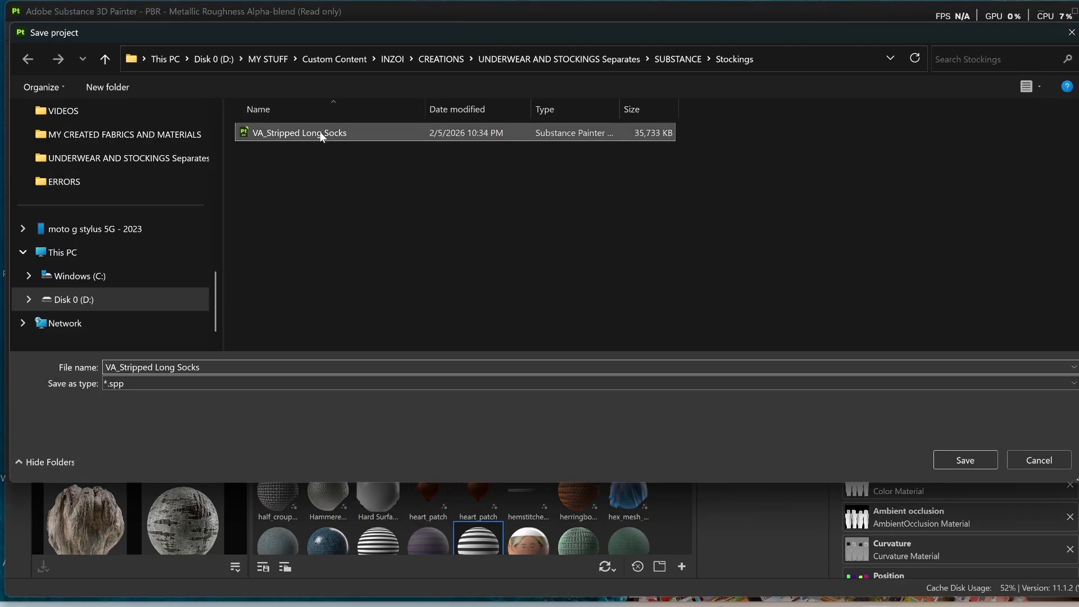
left_click(221, 366)
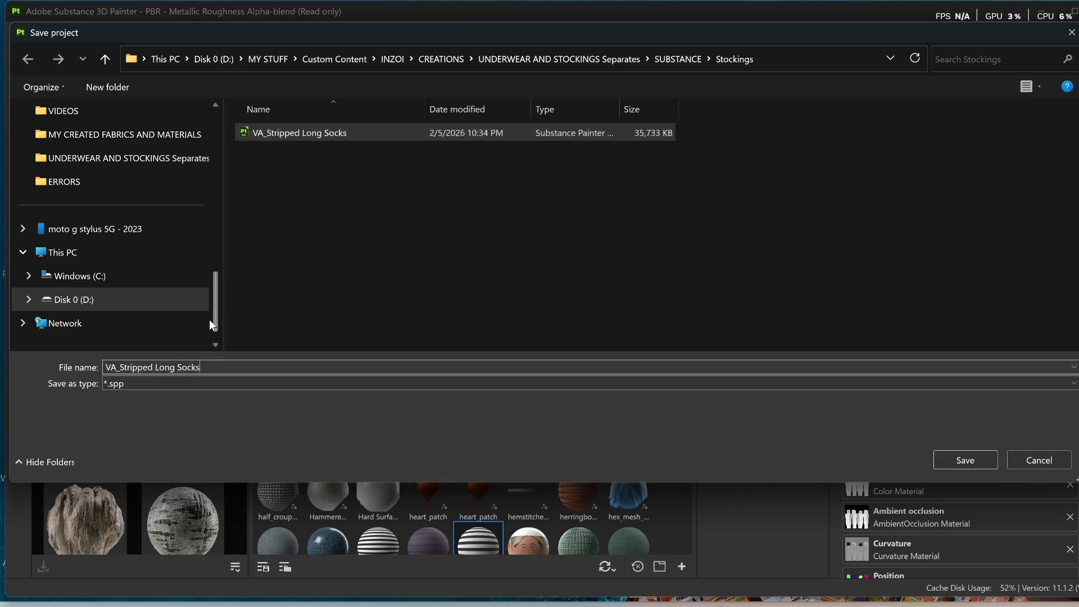
type("2")
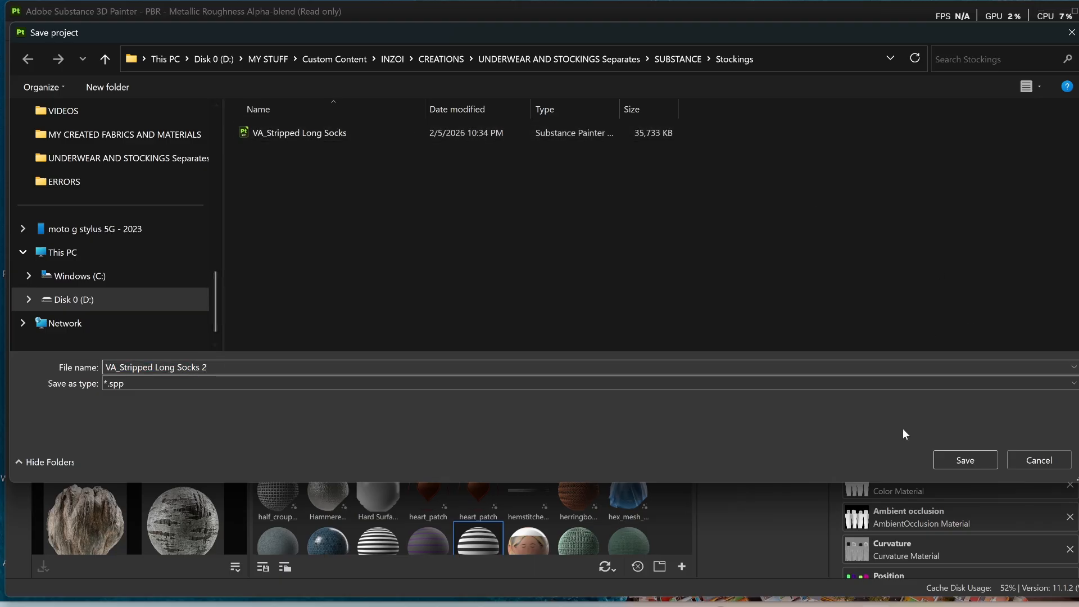
left_click(957, 456)
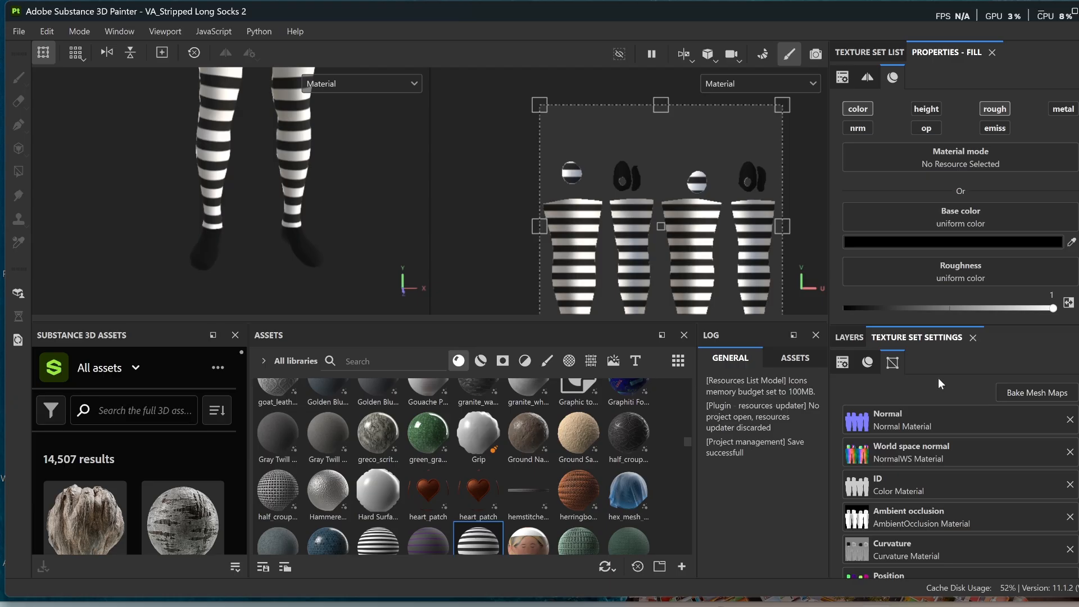
Step: Review the baked mesh maps, and hide Fill layer 2 and the Stocking Black and White folder to inspect the untextured mesh
scroll(940, 437, "down", 3)
scroll(952, 475, "up", 5)
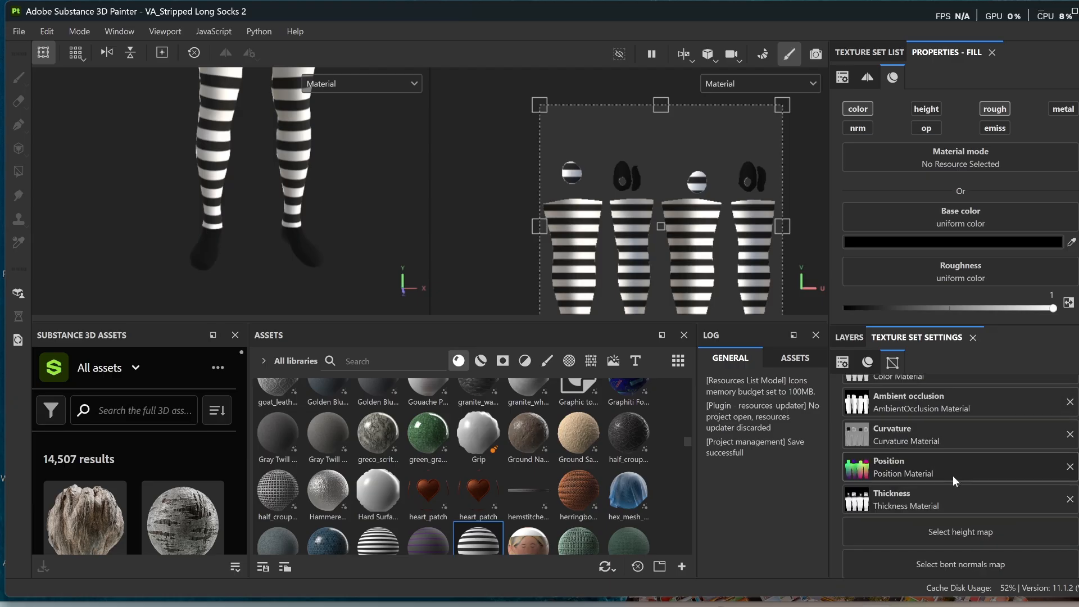
scroll(195, 236, "up", 2)
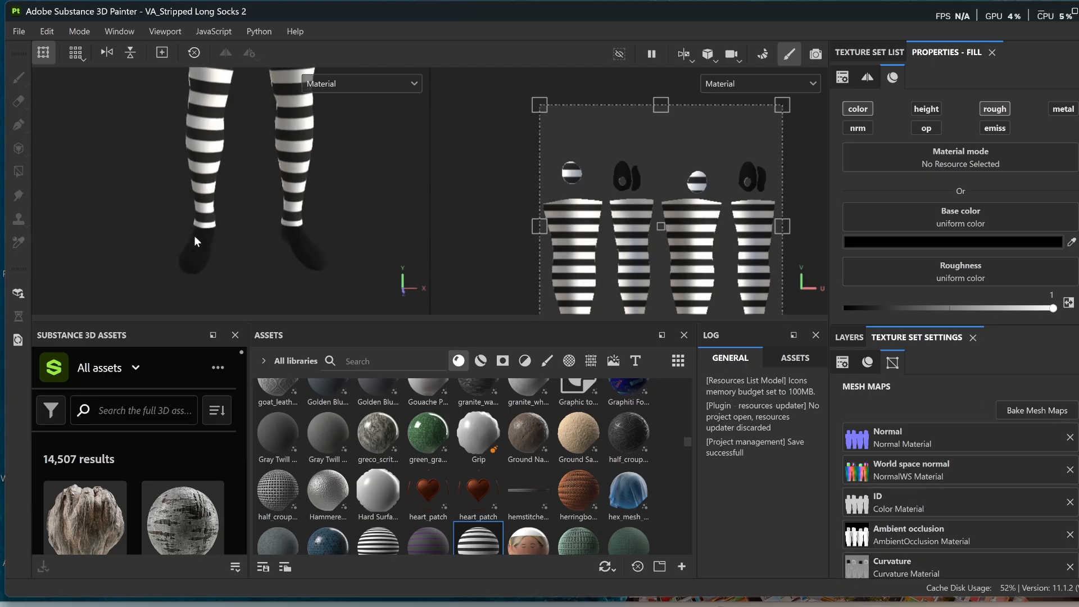
left_click(850, 337)
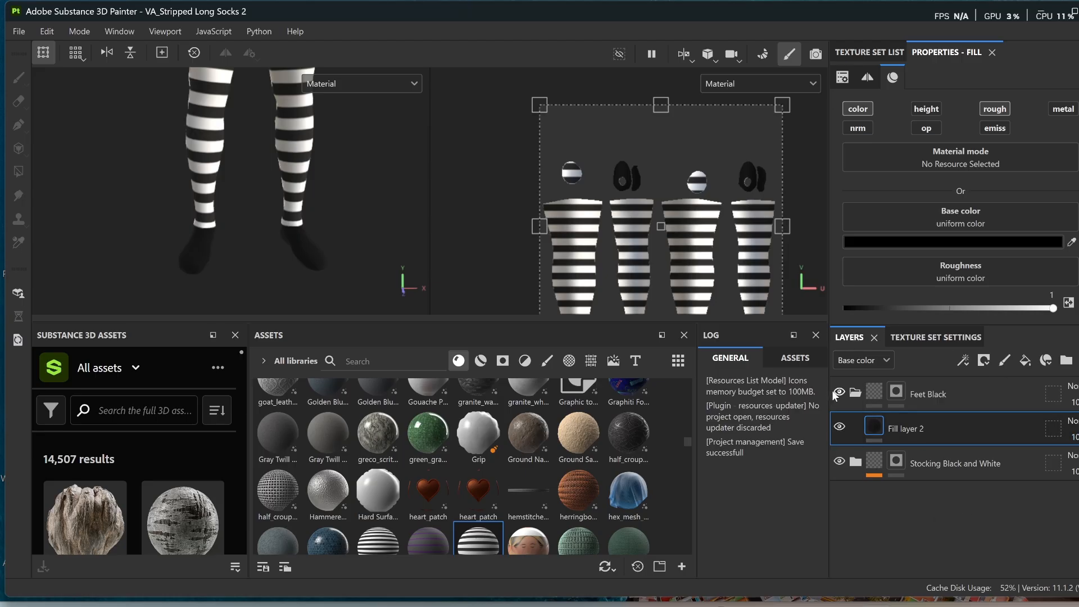
left_click(840, 428)
left_click(843, 464)
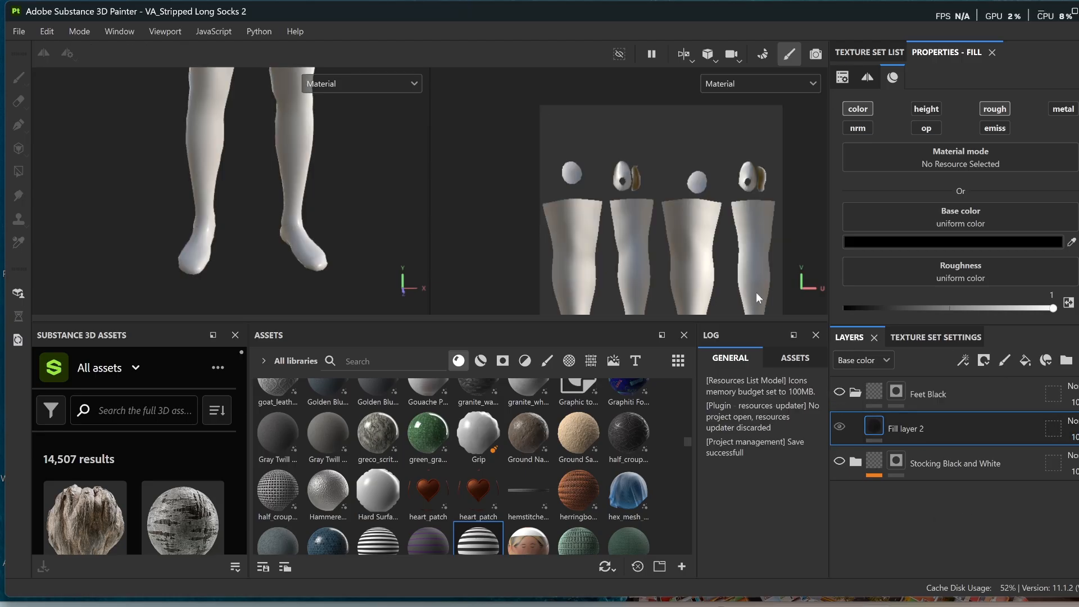
left_click_drag(270, 183, 295, 190, "alt")
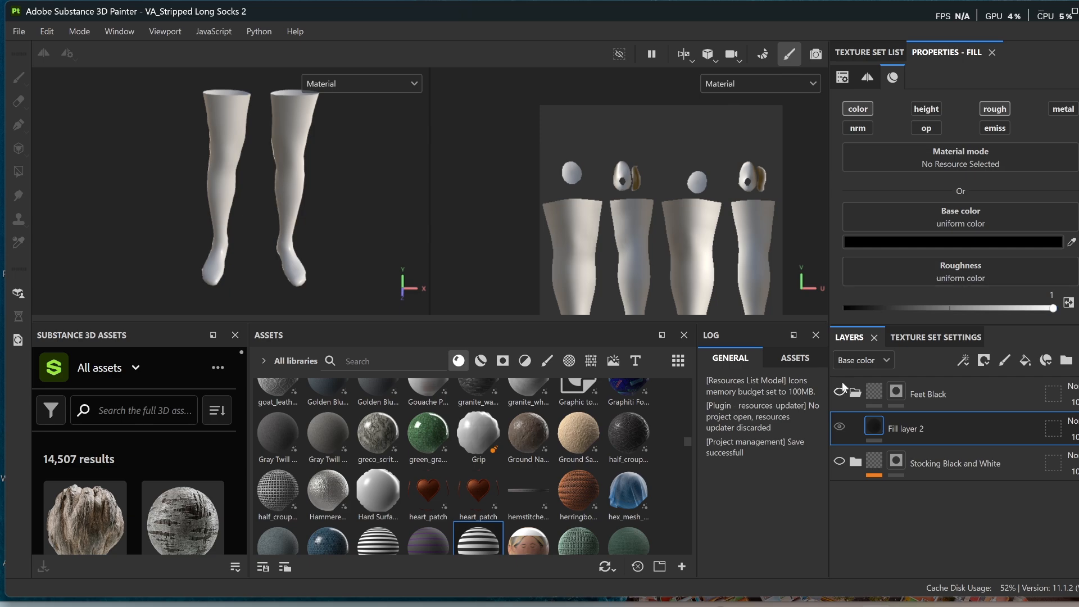
Step: Check the mesh map list again and restore the visibility of the hidden feet and stocking layers
left_click(926, 337)
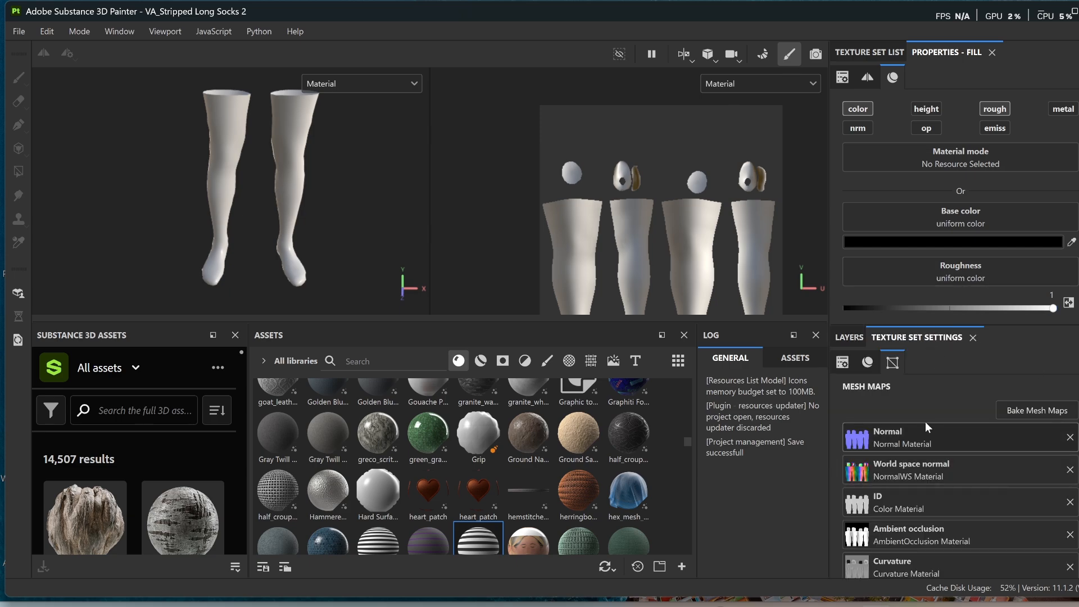
scroll(930, 450, "down", 2)
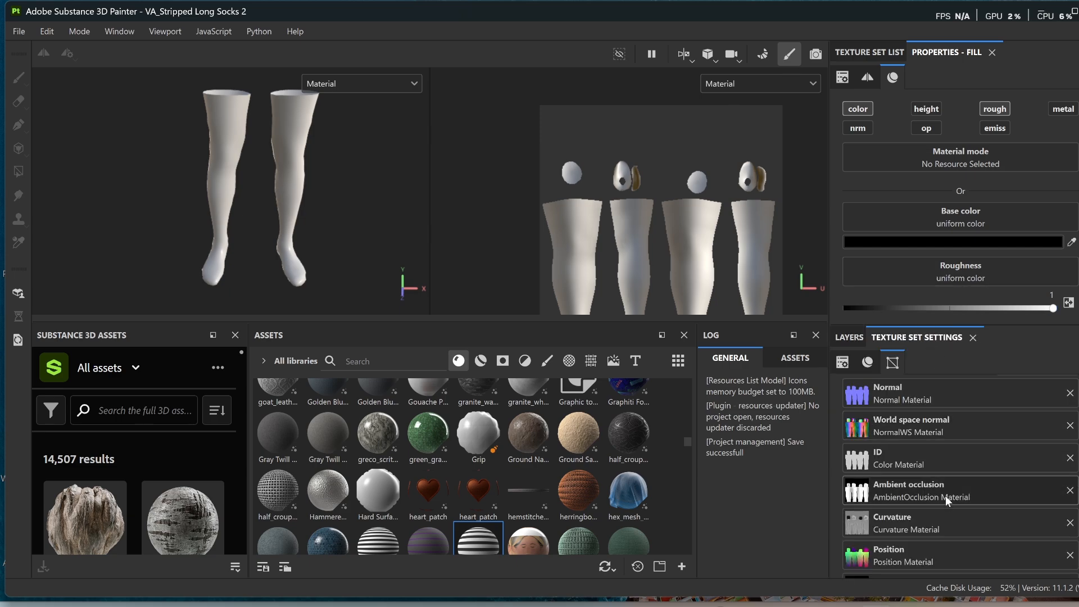
scroll(956, 454, "down", 2)
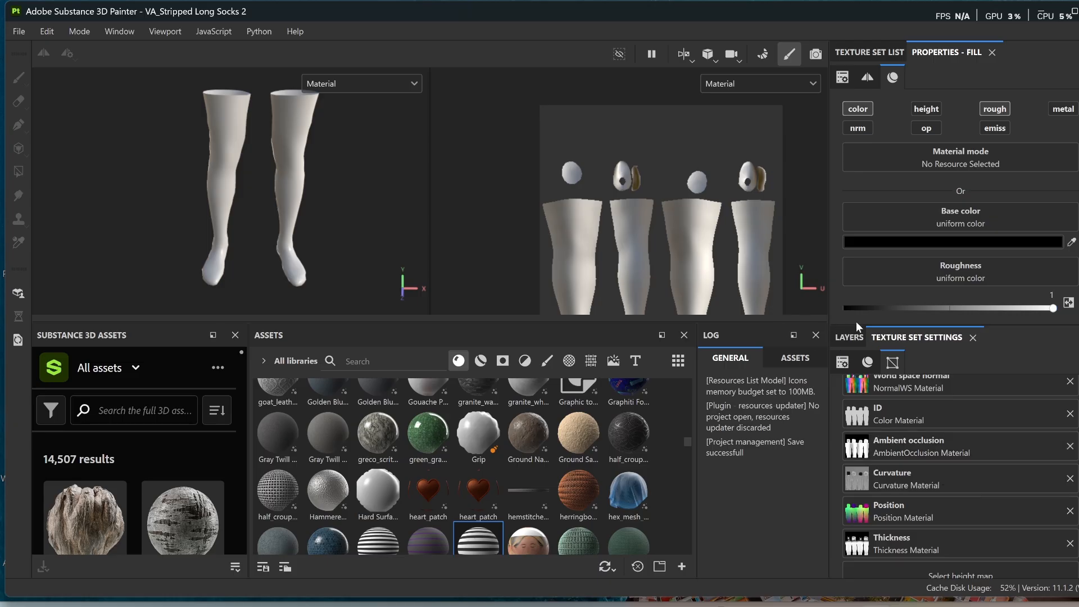
left_click(849, 337)
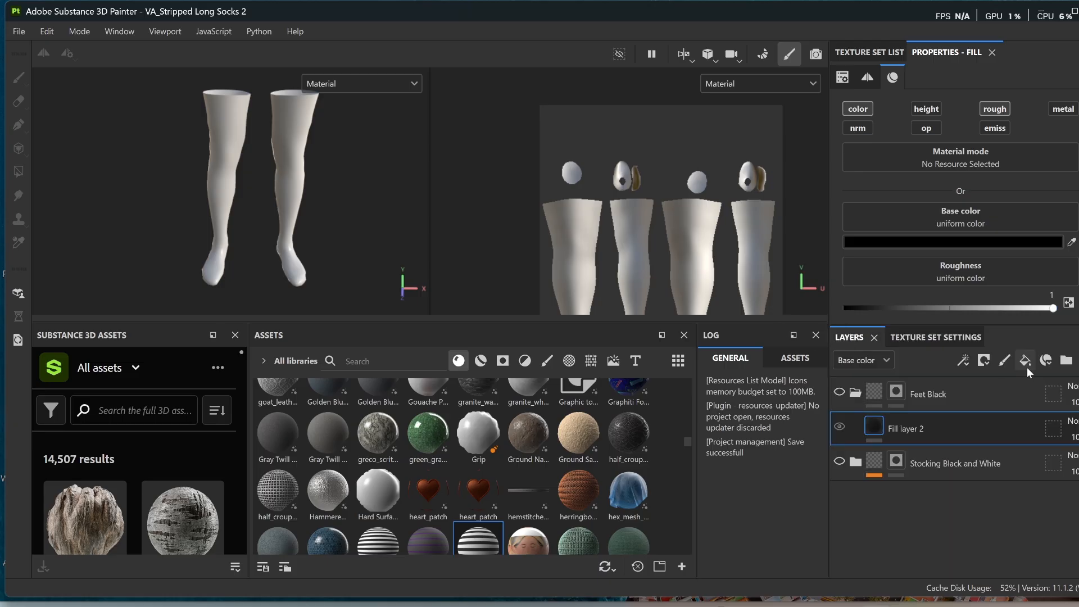
left_click(837, 394)
left_click(839, 462)
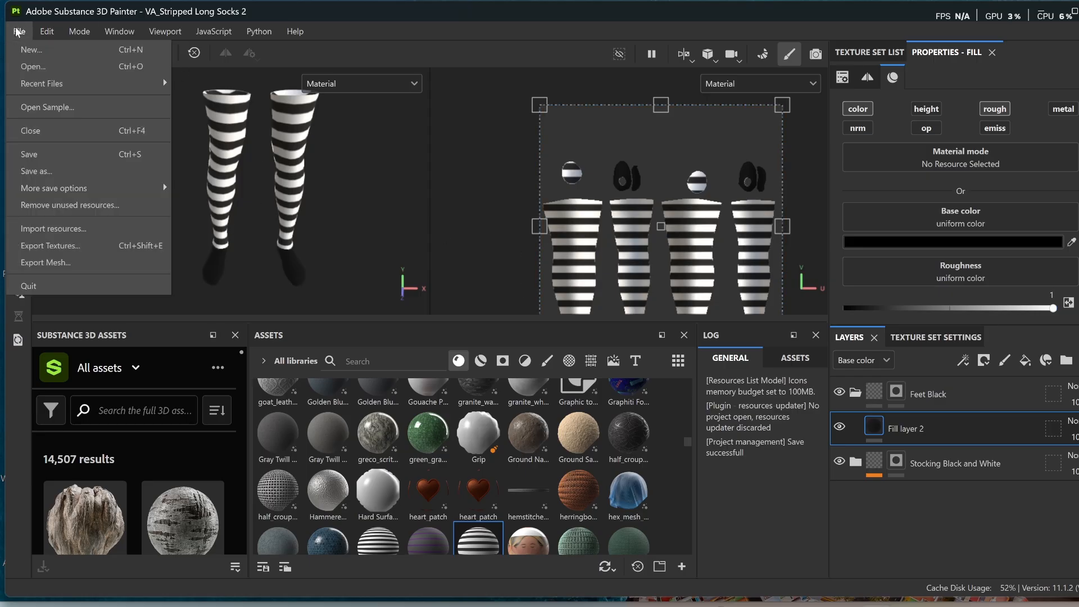
Step: Start exporting the textures and browse the output directory to STOCKINGS OUTPUT in the SUBSTANCE folder of UNDERWEAR AND STOCKINGS Separates
left_click(74, 244)
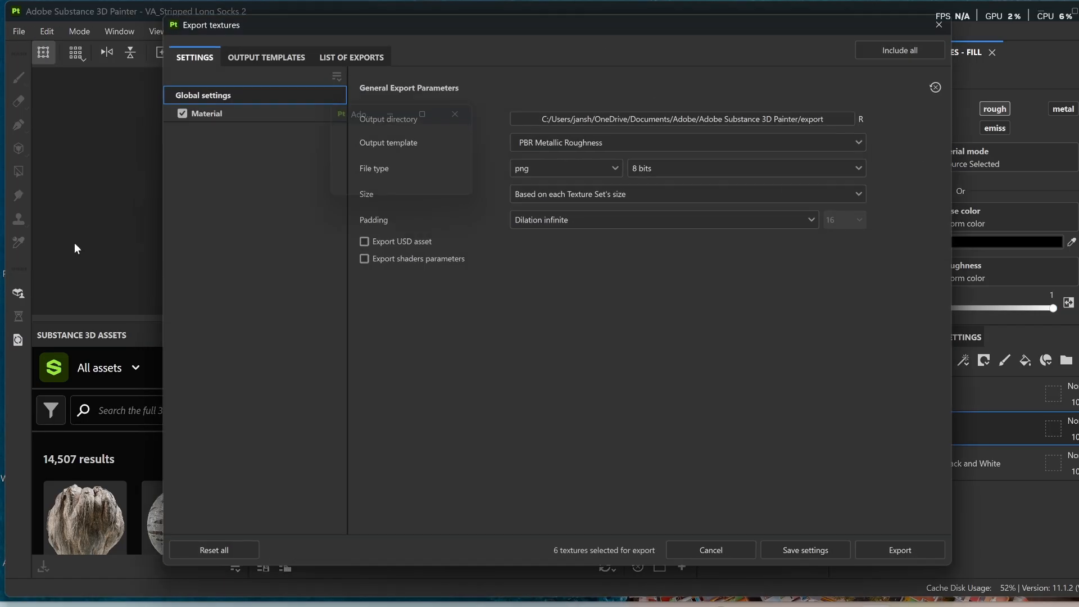
left_click(822, 116)
scroll(201, 301, "down", 5)
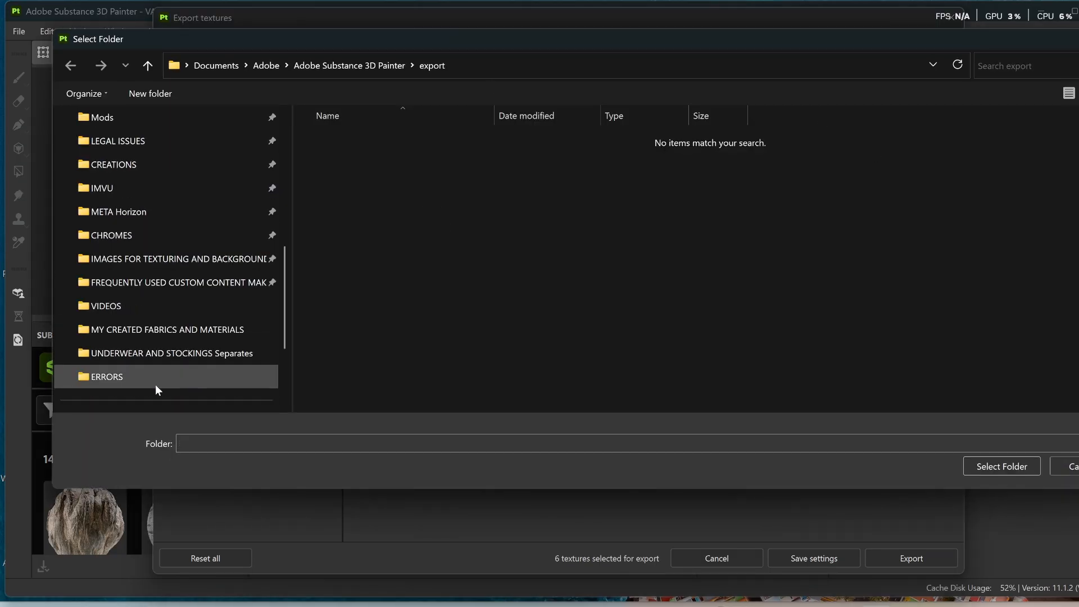
left_click(163, 355)
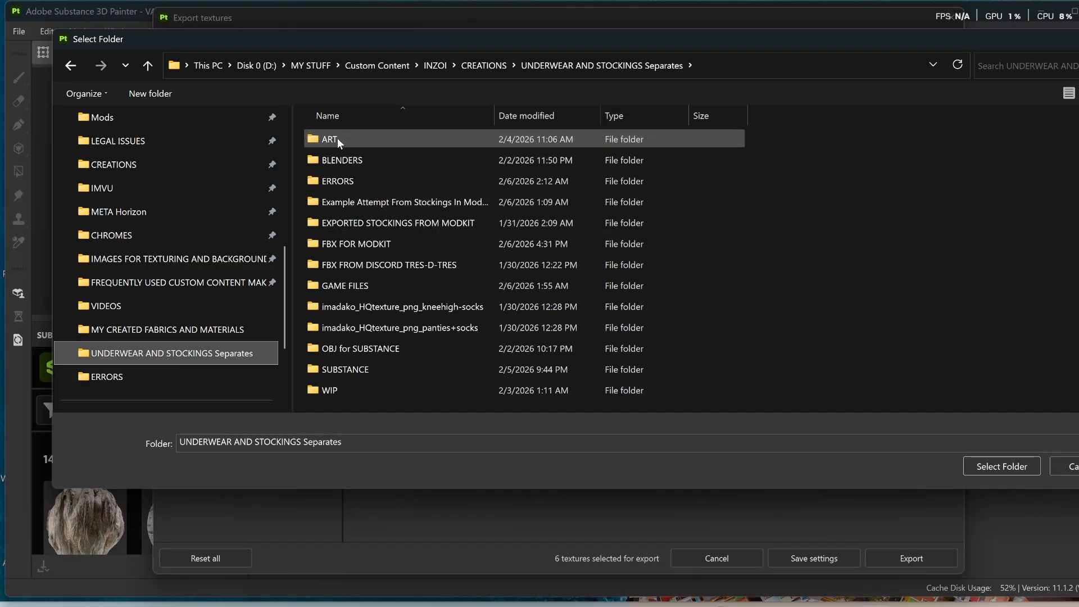
double_click(358, 369)
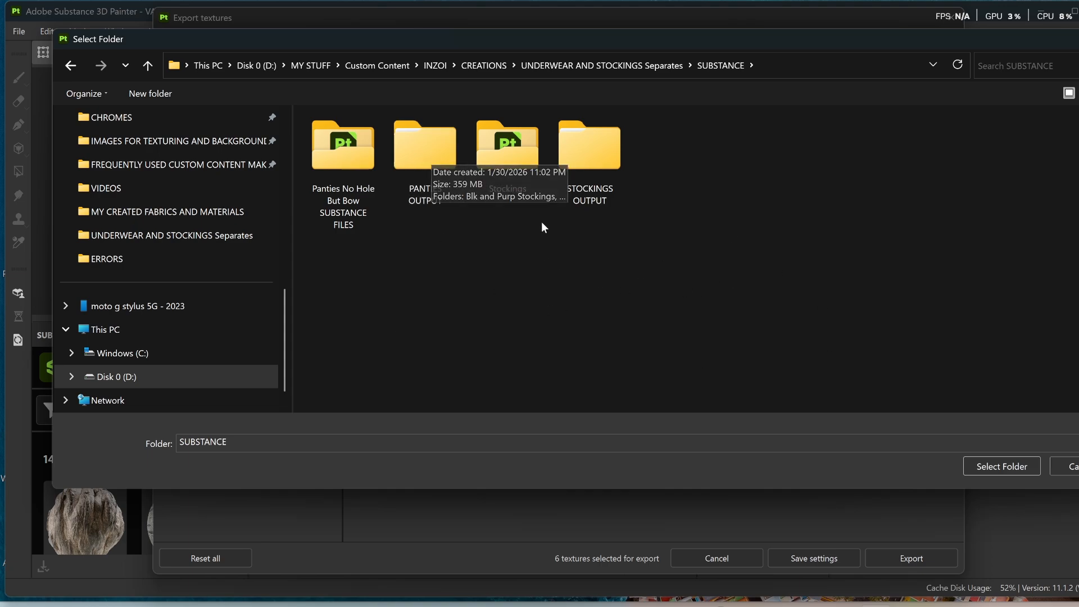
double_click(591, 149)
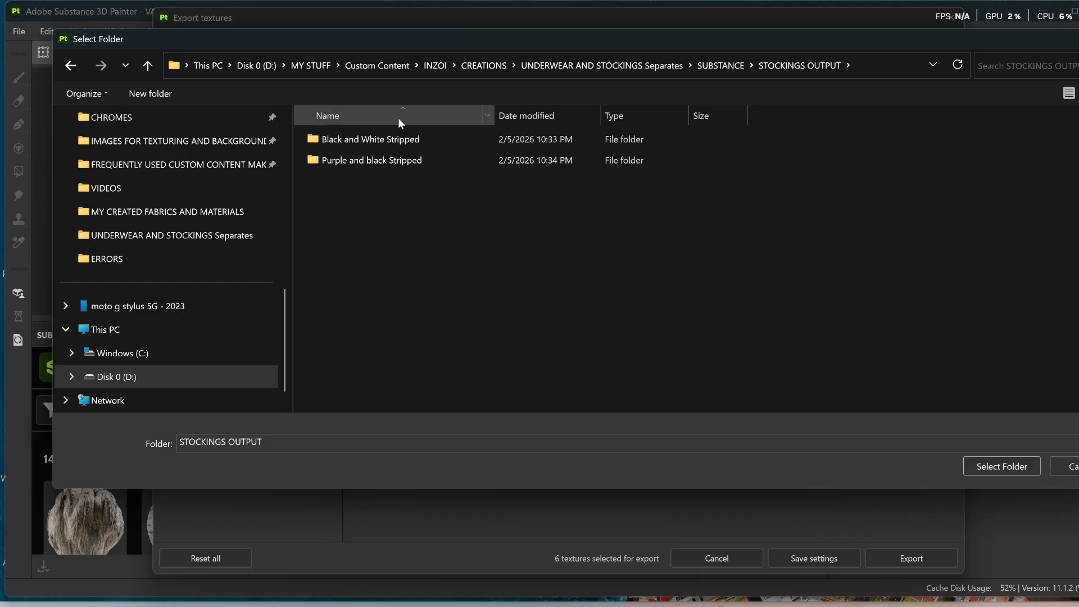
Step: Create a folder named example inside STOCKINGS OUTPUT and select it as the export output directory
left_click(163, 93)
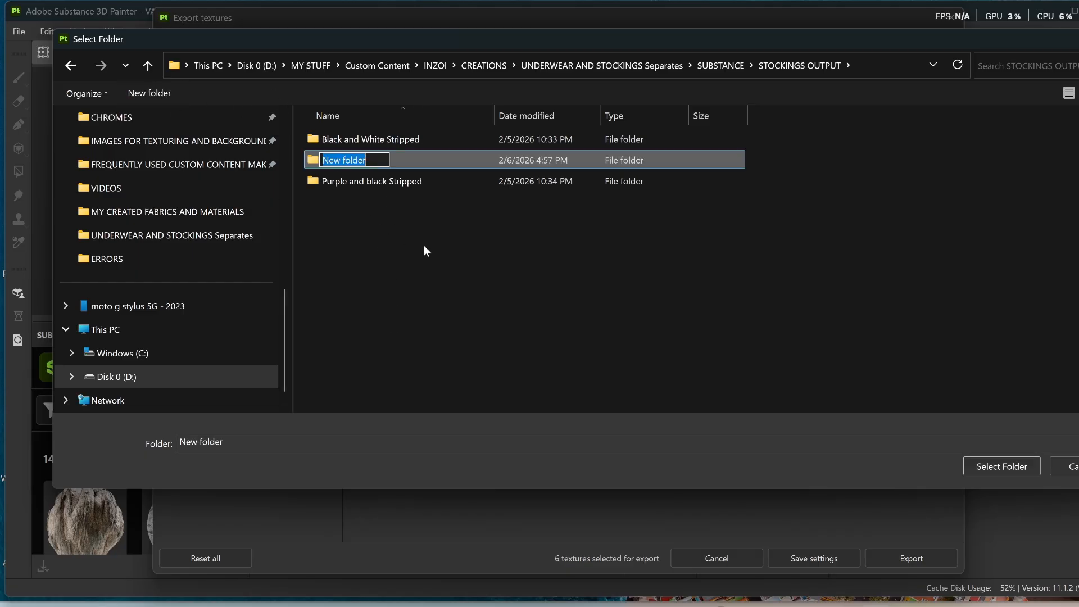
type("example")
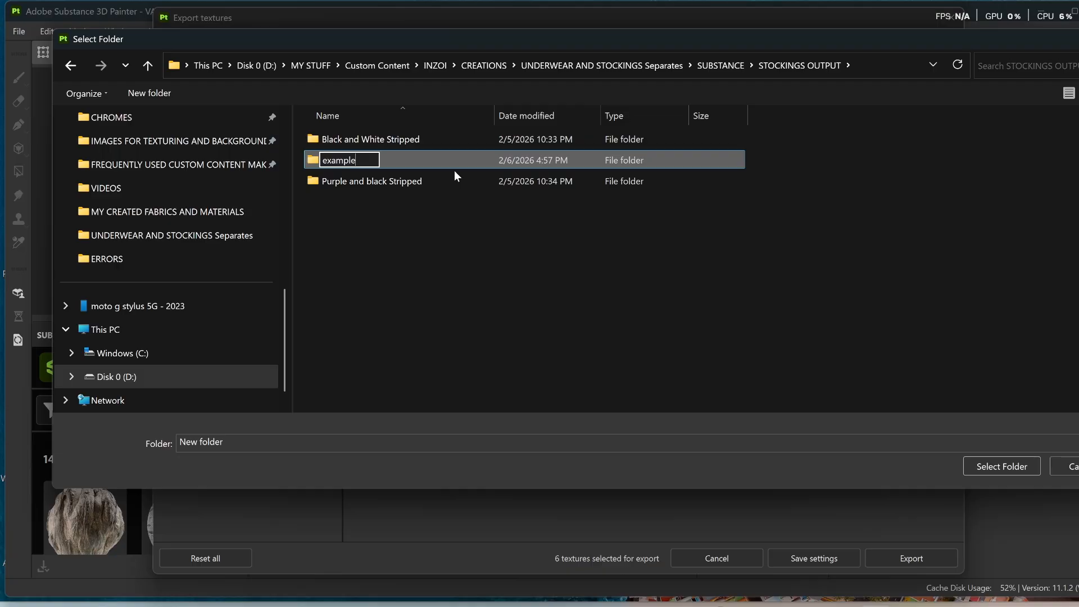
key("Return")
left_click(983, 467)
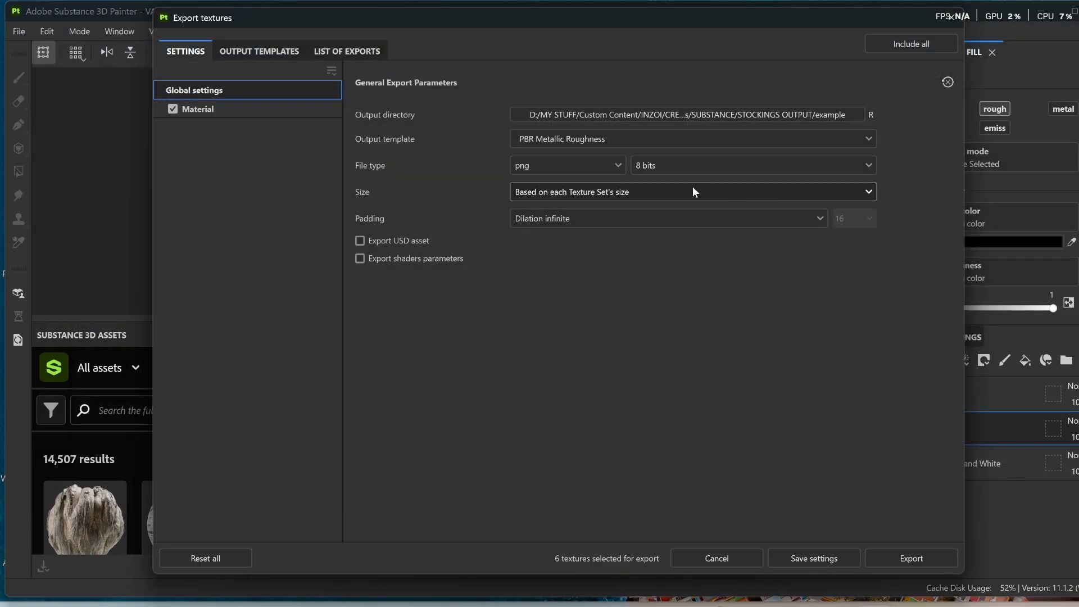
Step: Set the export output template to Unreal Engine 5 - InZOI and the texture size to 1024
left_click(680, 138)
scroll(638, 202, "down", 4)
scroll(638, 202, "down", 3)
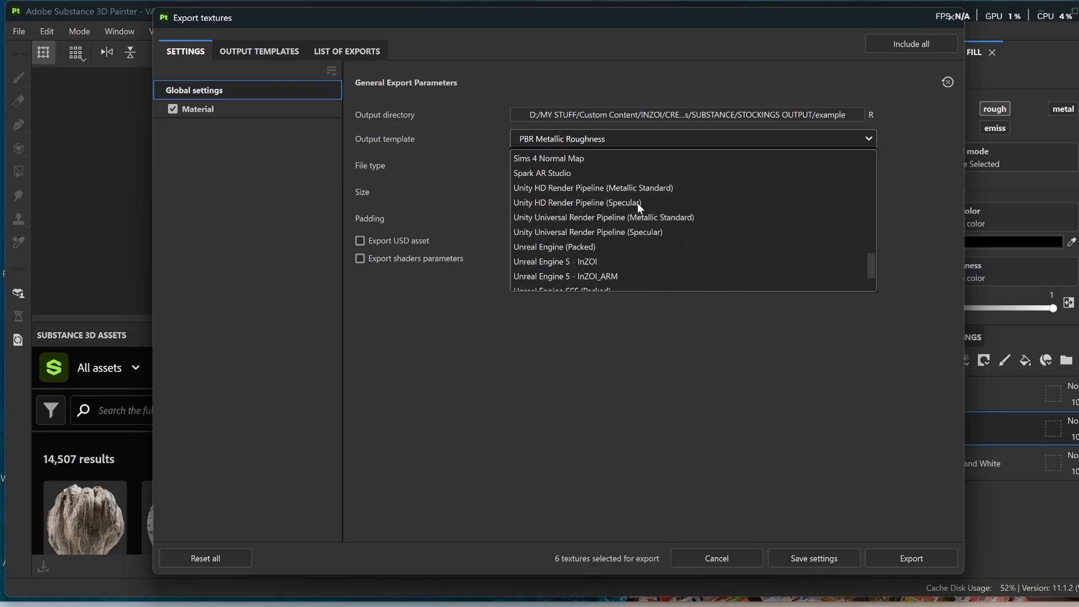
scroll(666, 205, "down", 2)
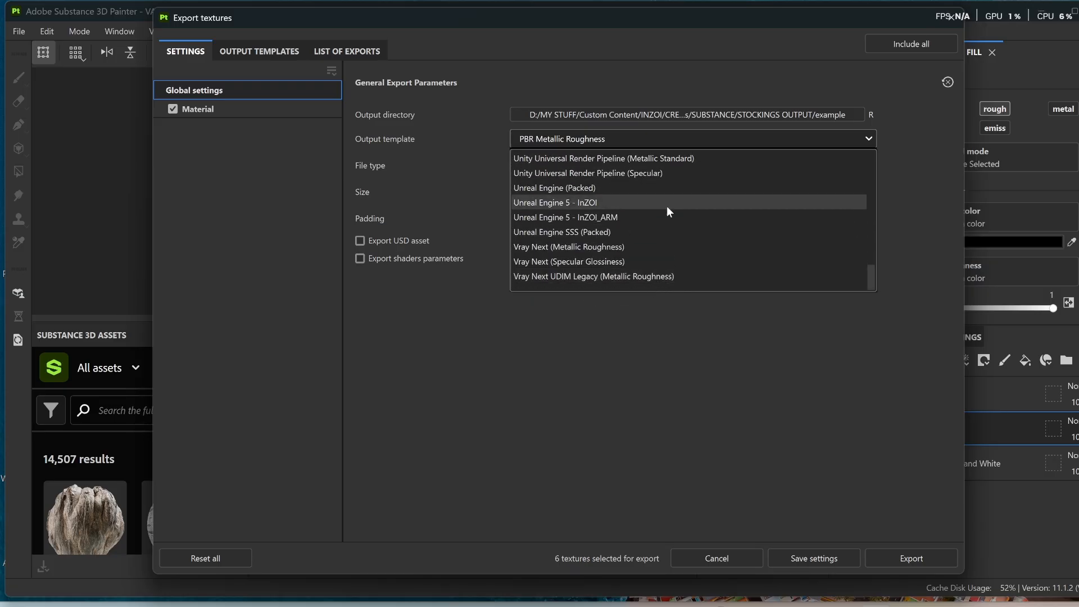
left_click(596, 202)
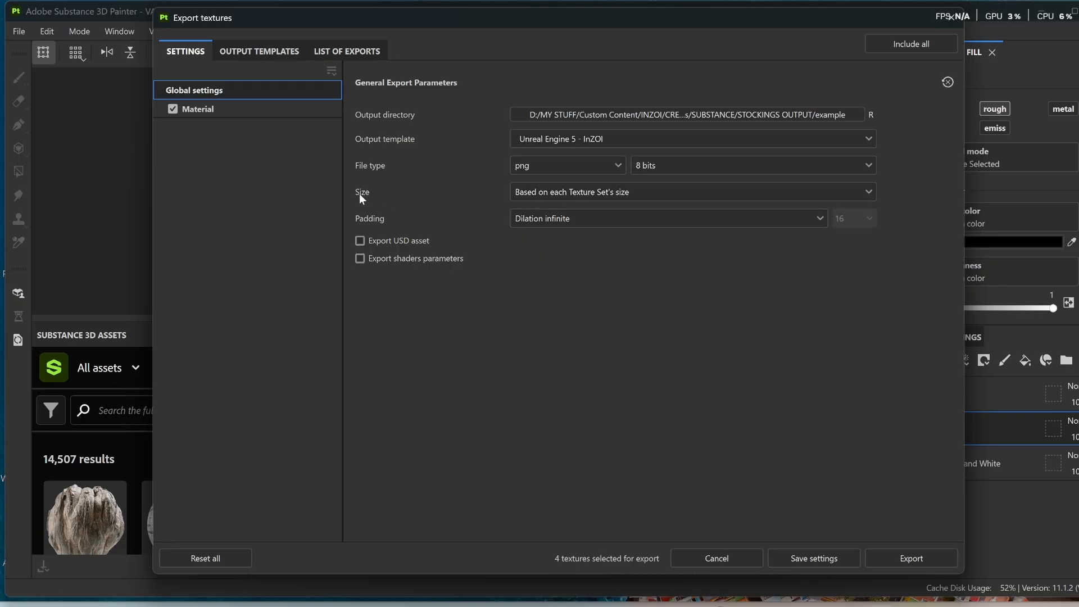
left_click(658, 191)
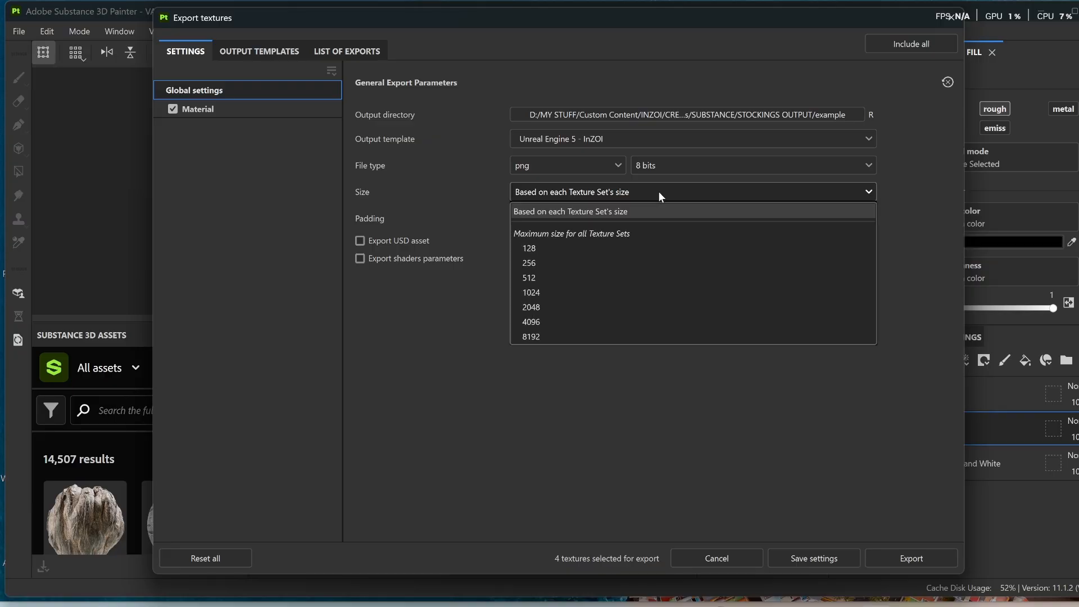
left_click(553, 294)
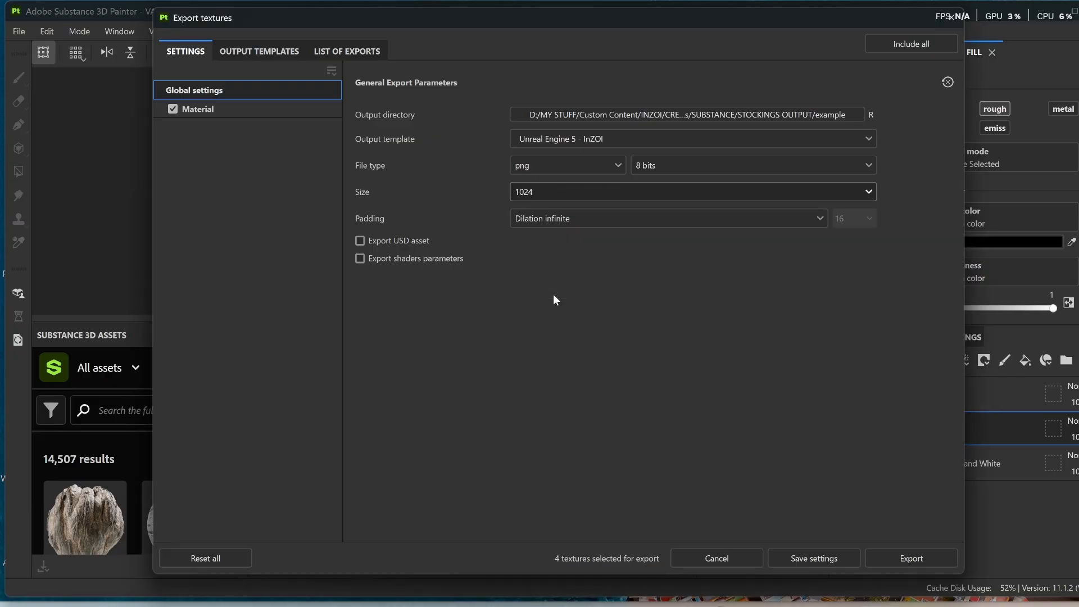
Step: Export the stockings textures, and save both the export settings and the project
left_click(919, 559)
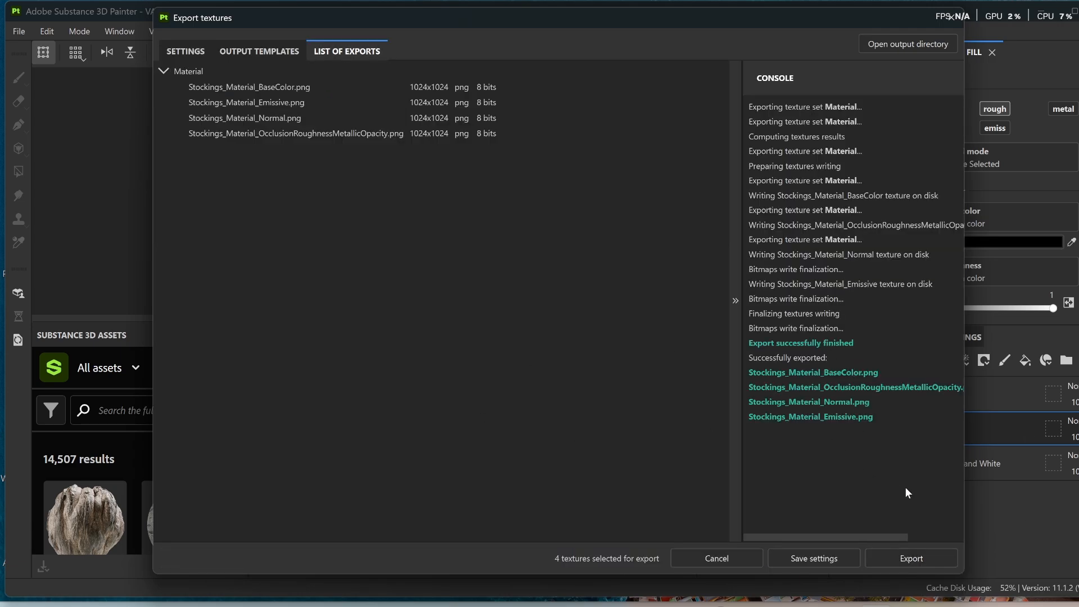
left_click(831, 558)
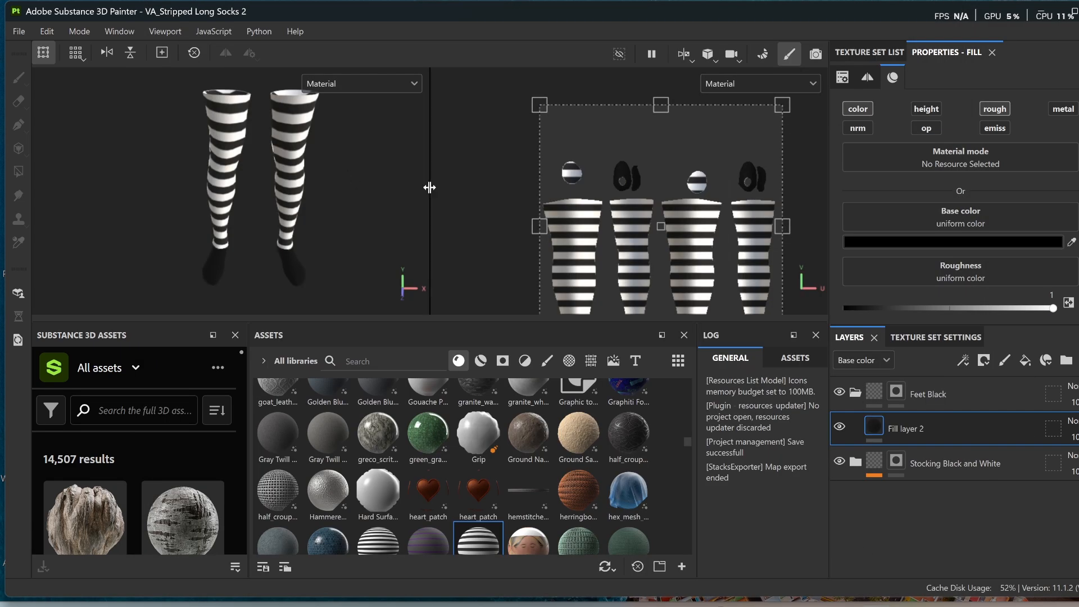
key("ctrl+s")
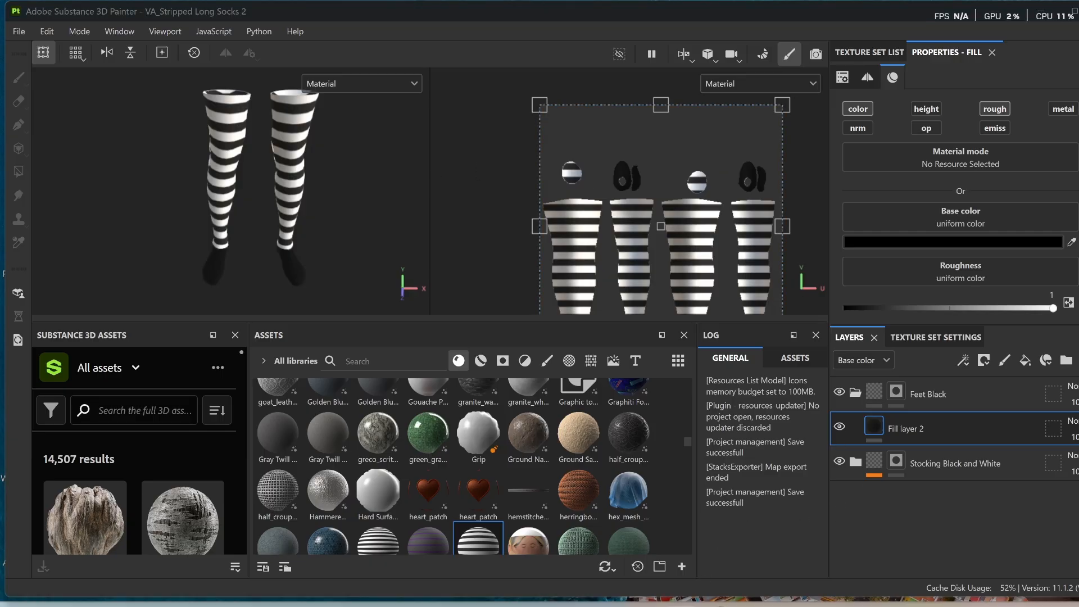
Step: Switch to File Explorer and open the example folder inside STOCKINGS OUTPUT in the SUBSTANCE folder
key("alt+Tab")
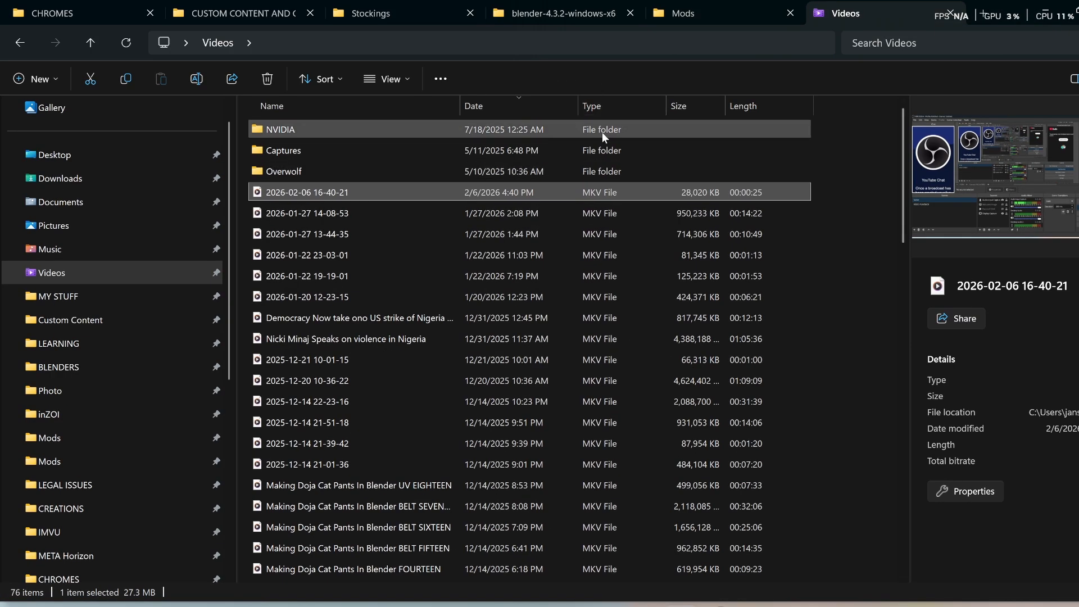
left_click(386, 15)
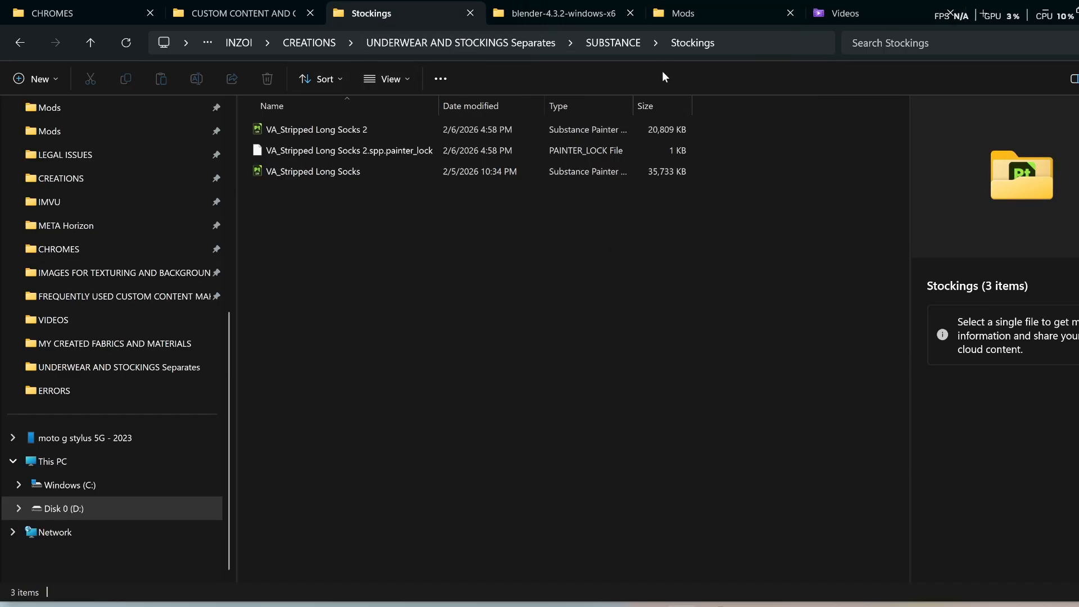
left_click(609, 43)
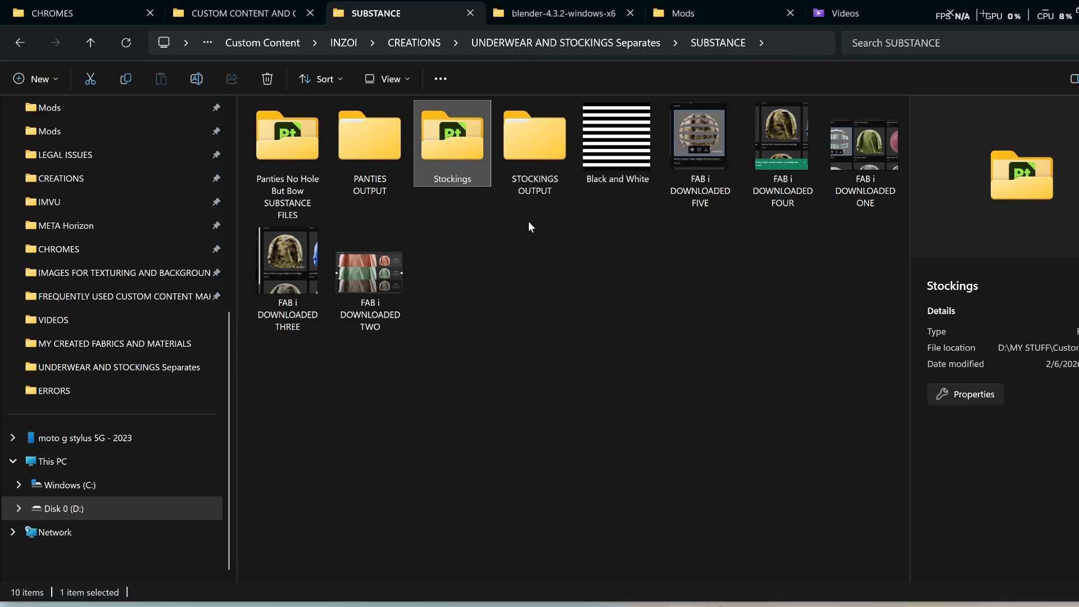
double_click(536, 147)
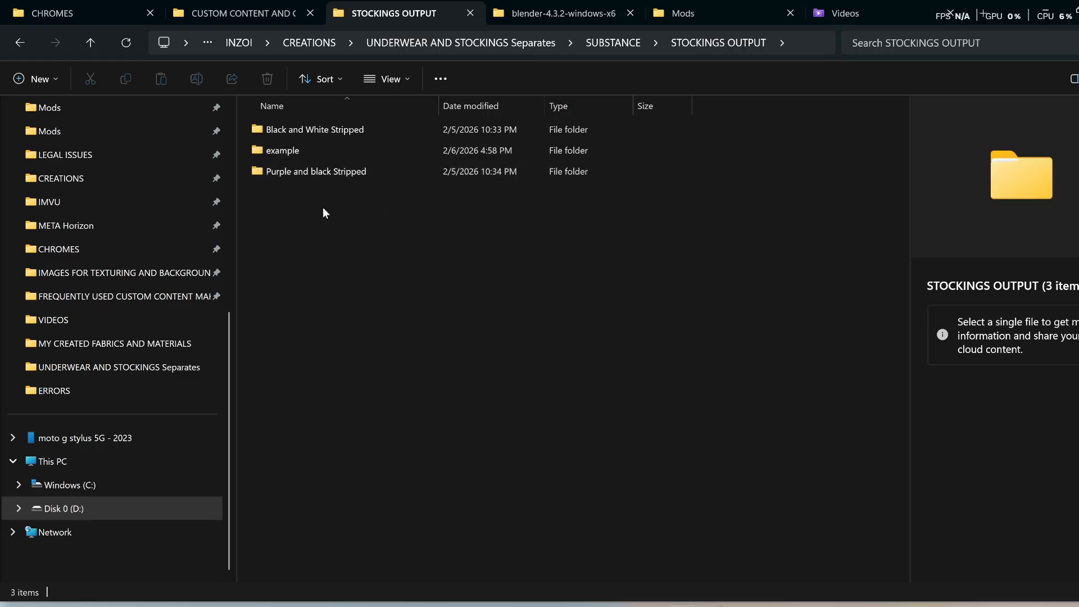
double_click(282, 150)
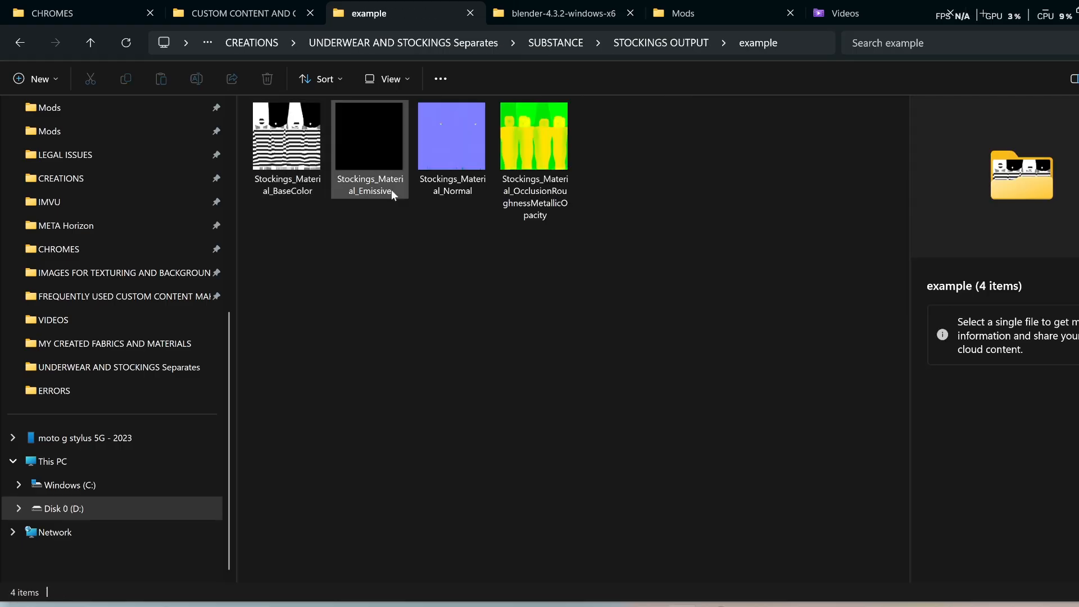
Step: Preview the exported OcclusionRoughnessMetallicOpacity, Normal, BaseColor and Emissive maps of the stockings material
left_click(533, 143)
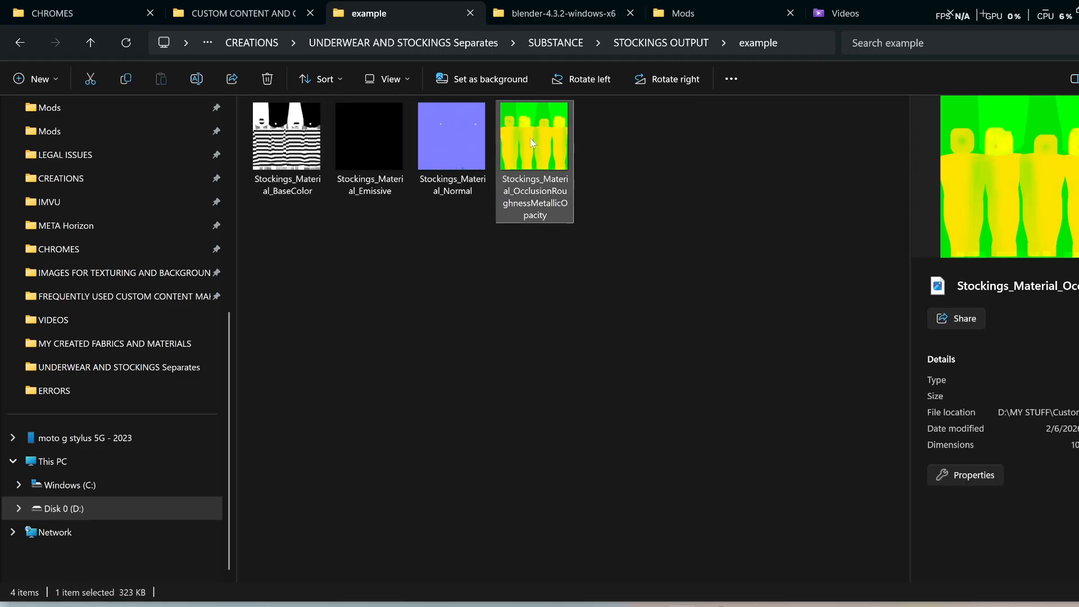
left_click(450, 151)
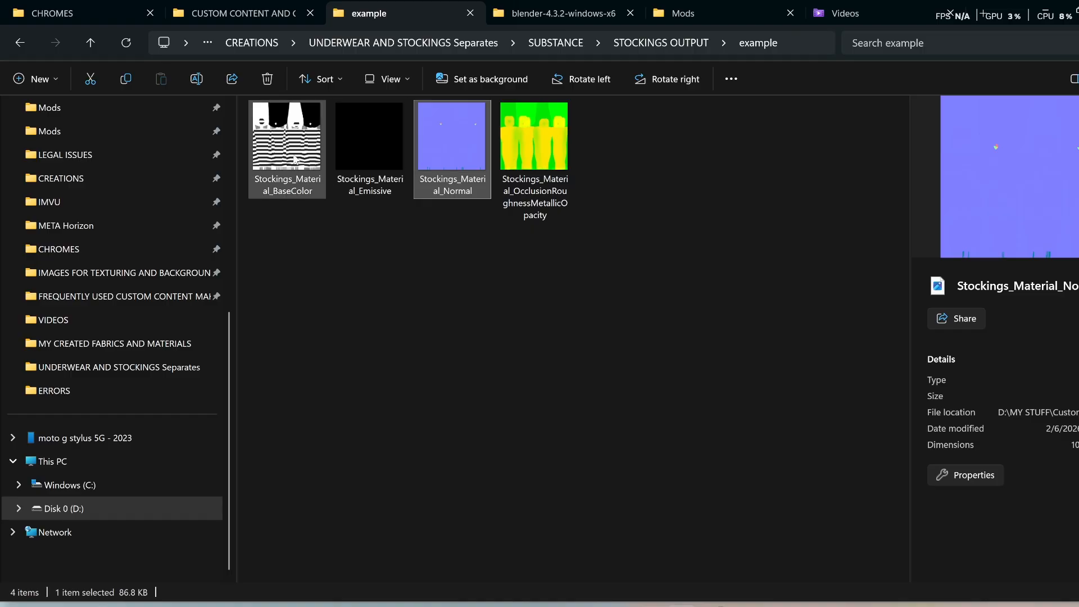
left_click(295, 160)
left_click(375, 150)
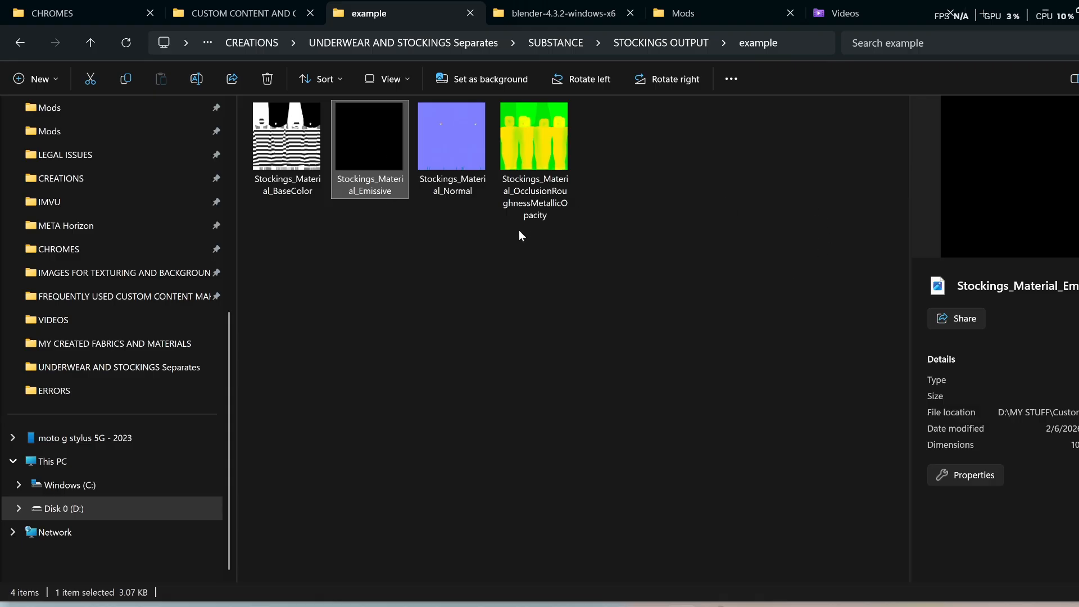
mouse_move(811, 604)
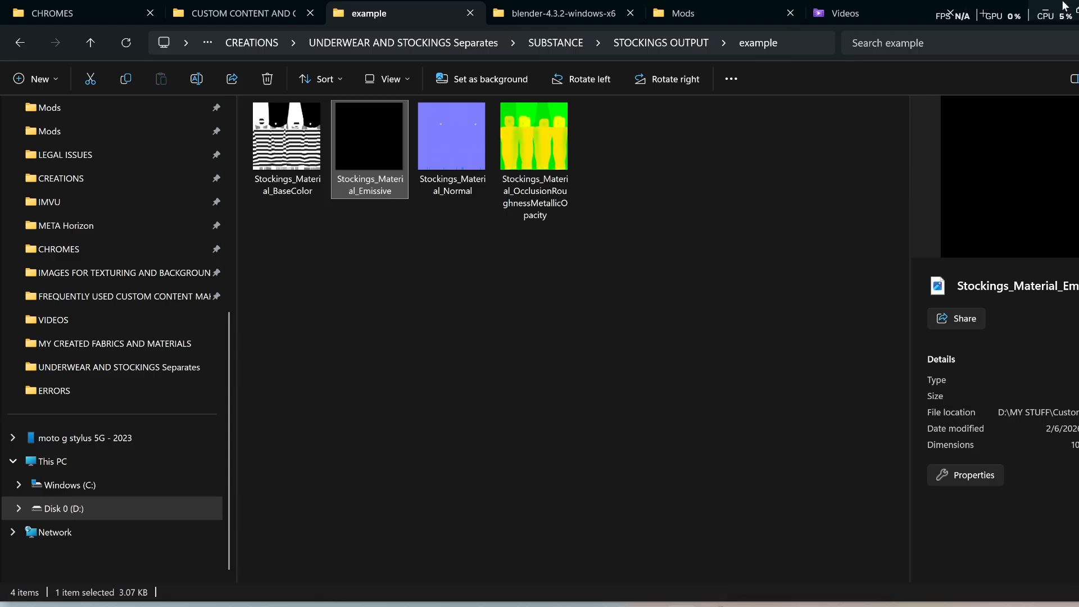
Step: Switch to inZOI ModKit, dismiss its tutorial window, and filter the Create a Zoi assets to exclude Male and Youth
left_click(1046, 12)
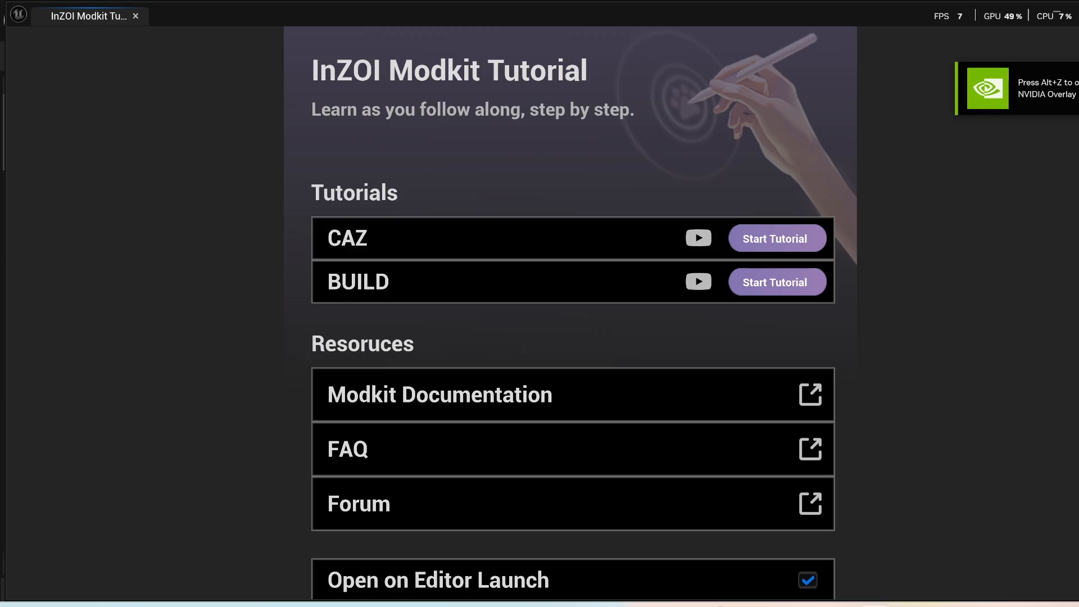
left_click(1078, 11)
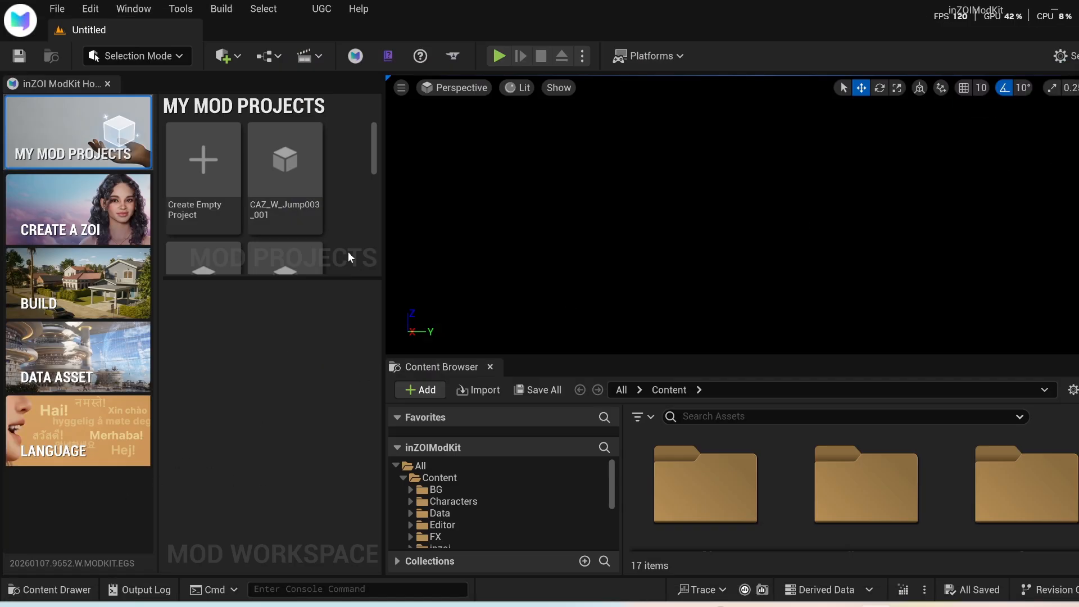
left_click(90, 229)
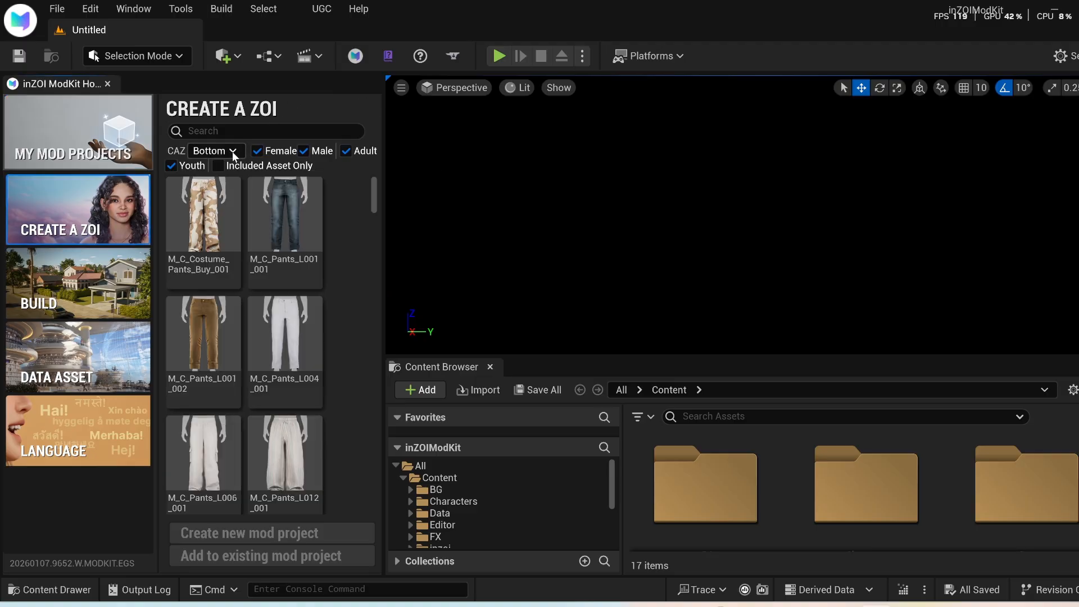
left_click(304, 151)
left_click(172, 166)
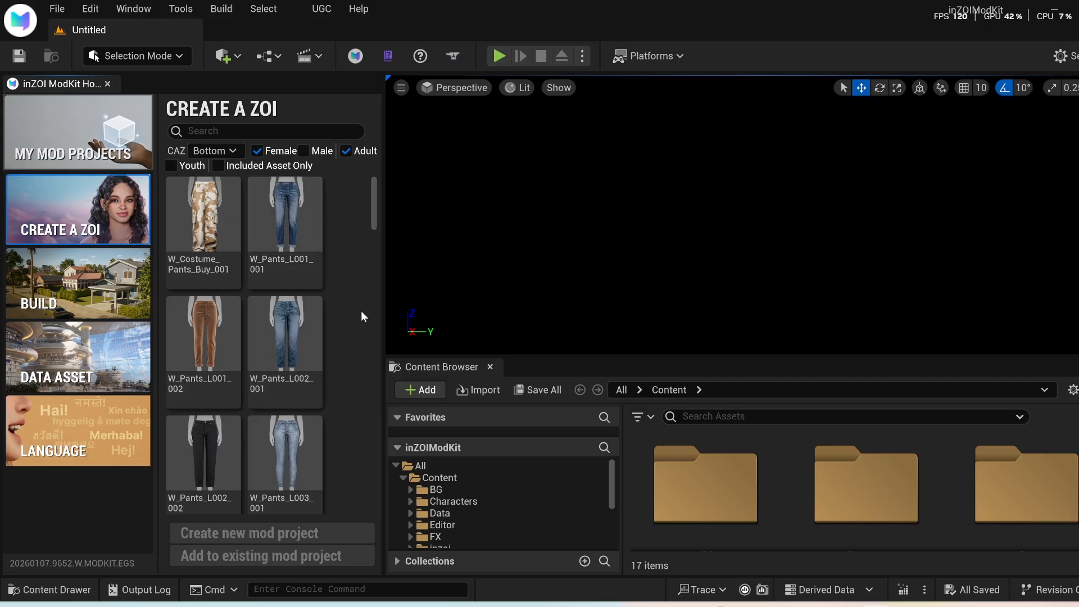
Step: Set the CAZ category of the Create a Zoi asset list to Socks
scroll(260, 314, "down", 2)
scroll(260, 315, "down", 3)
left_click(232, 151)
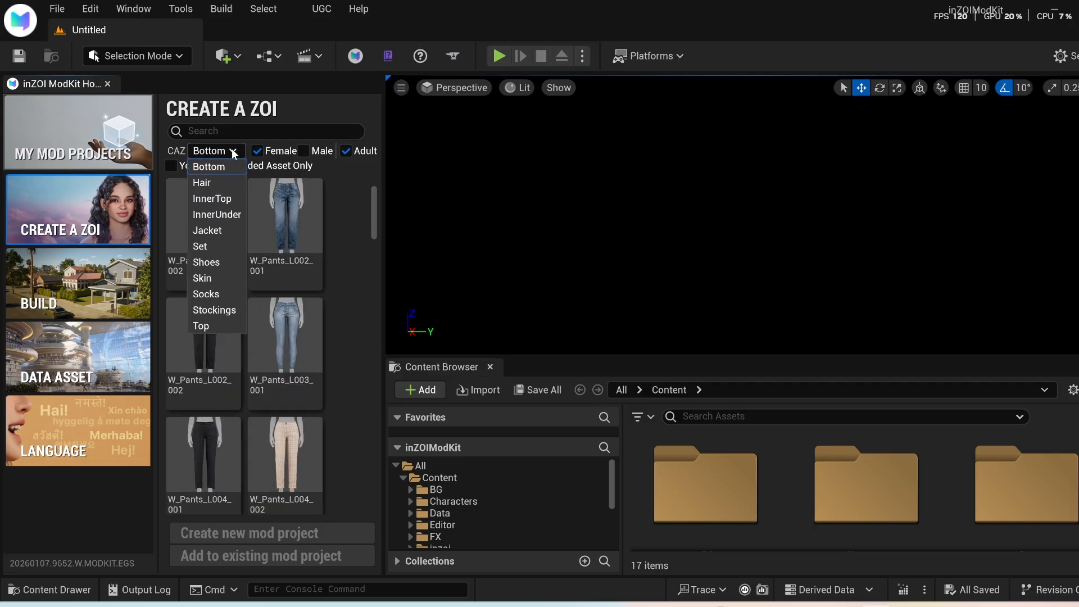
left_click(218, 294)
Step: Find the W_Socks03_001 socks asset and start a new mod project from it
scroll(242, 364, "down", 5)
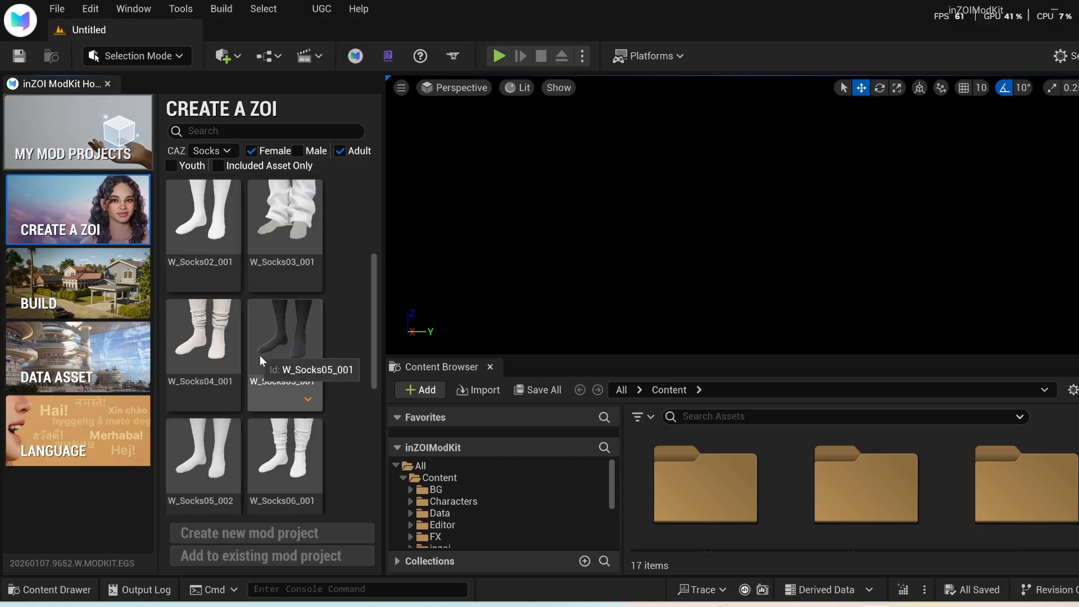
scroll(260, 355, "down", 3)
scroll(236, 394, "down", 3)
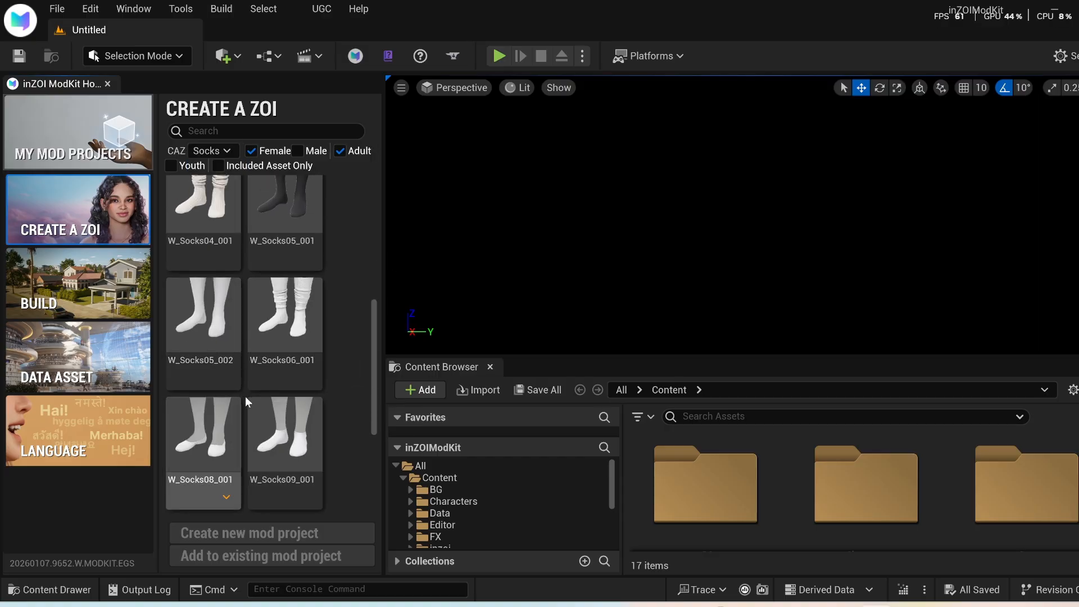
scroll(246, 400, "down", 5)
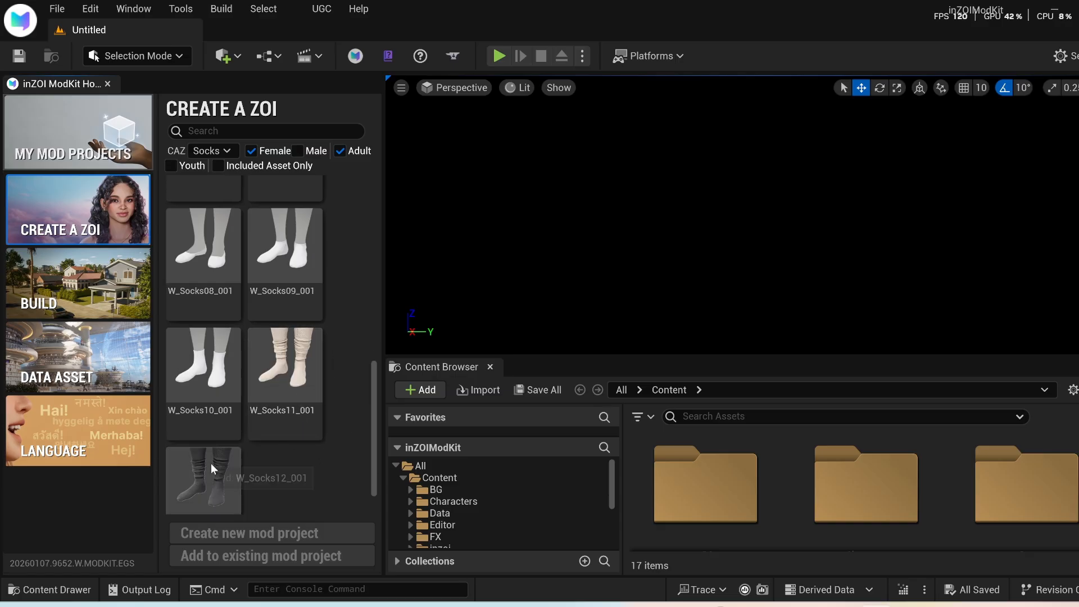
scroll(247, 424, "up", 10)
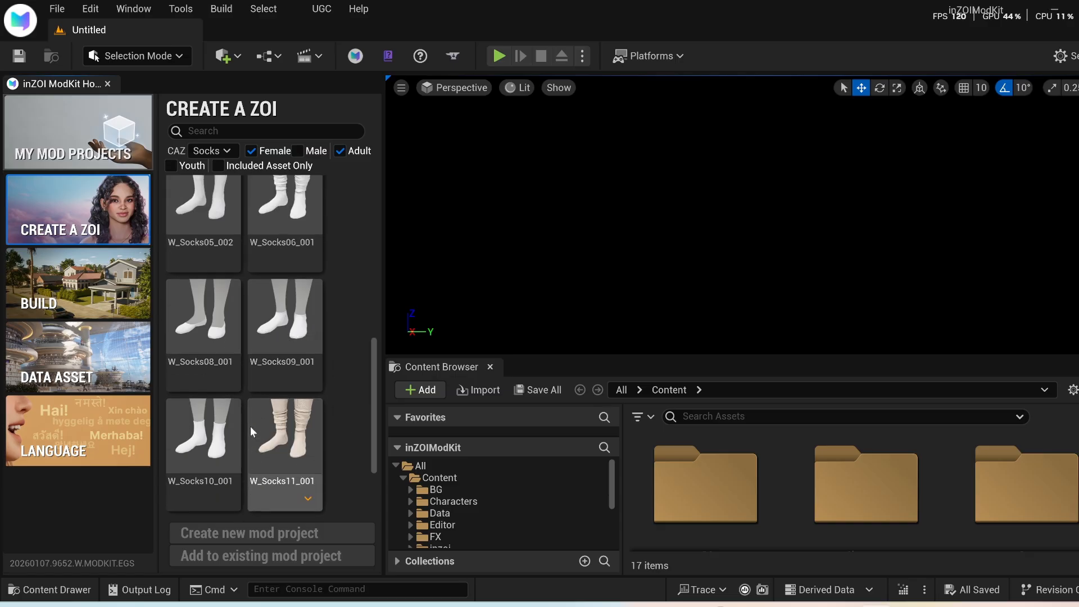
scroll(228, 416, "up", 4)
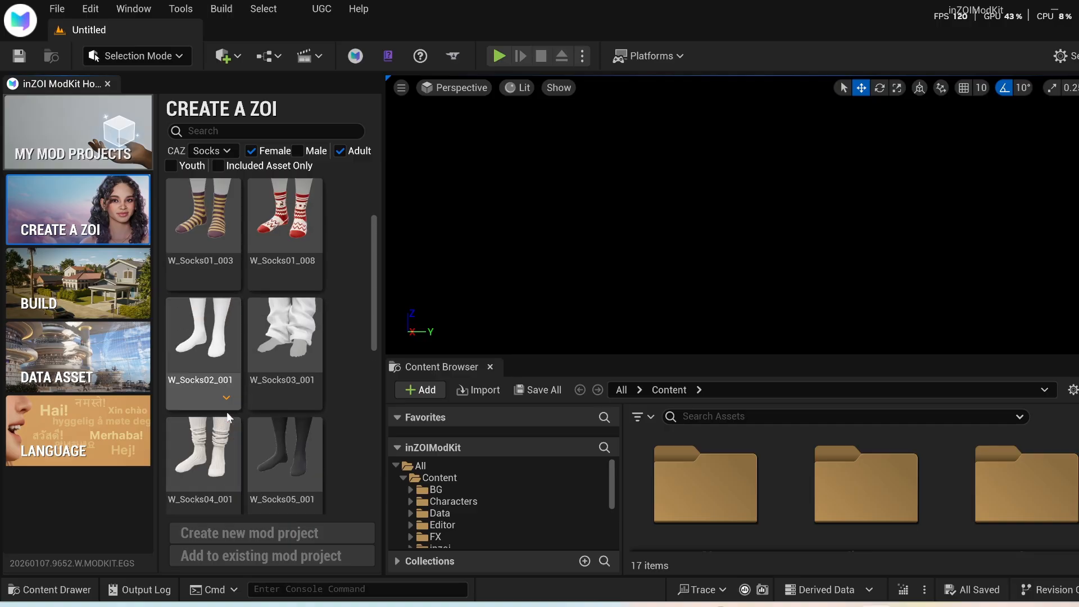
scroll(227, 413, "down", 3)
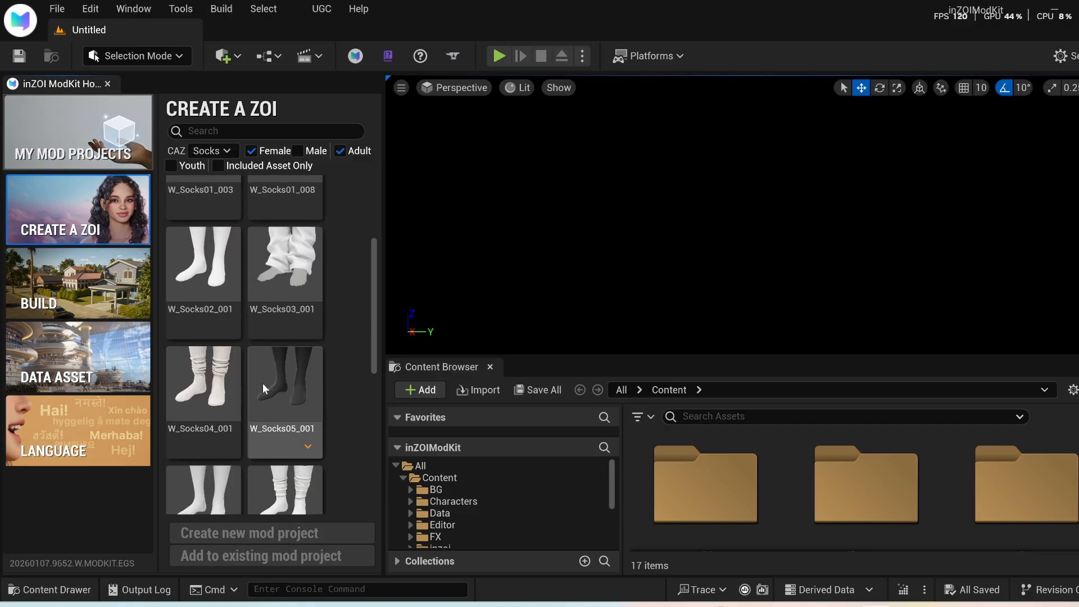
left_click(283, 269)
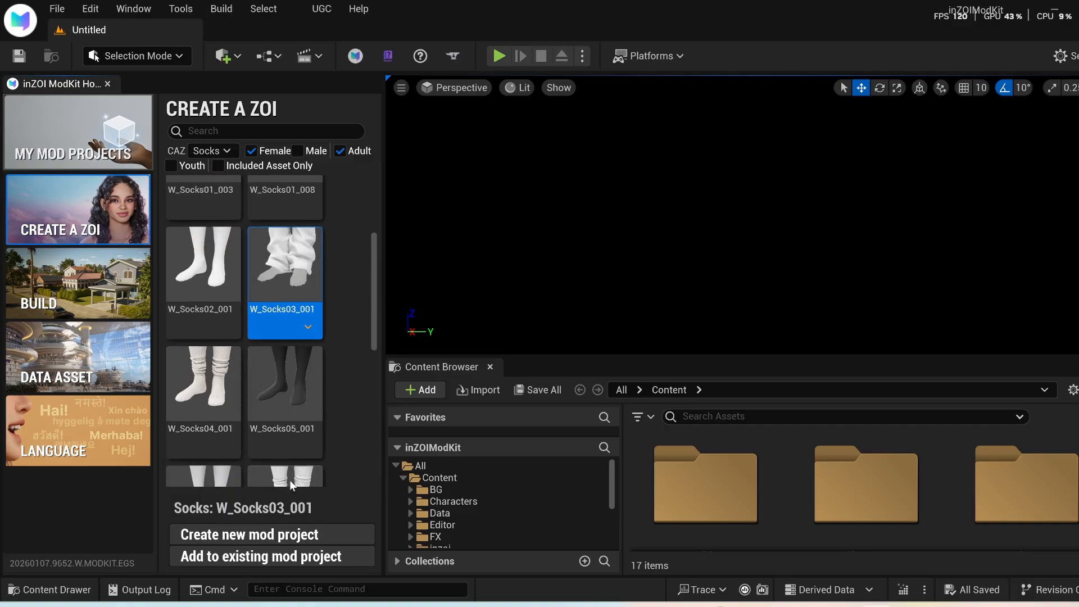
left_click(297, 533)
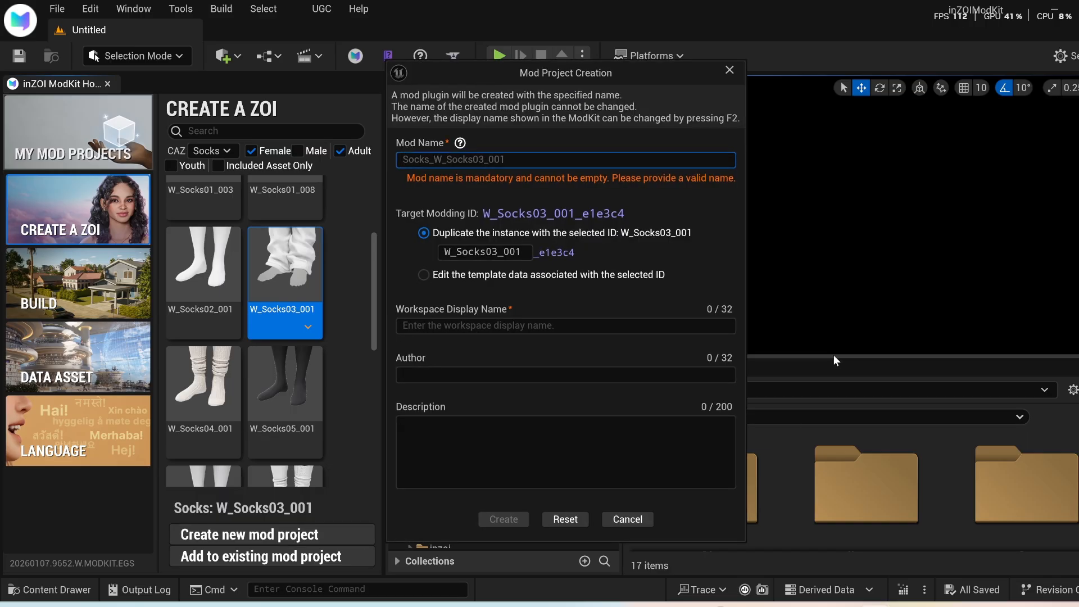
Step: Name the new mod EXAMPLE_STOCKINGS, using an underscore instead of a space
left_click(530, 160)
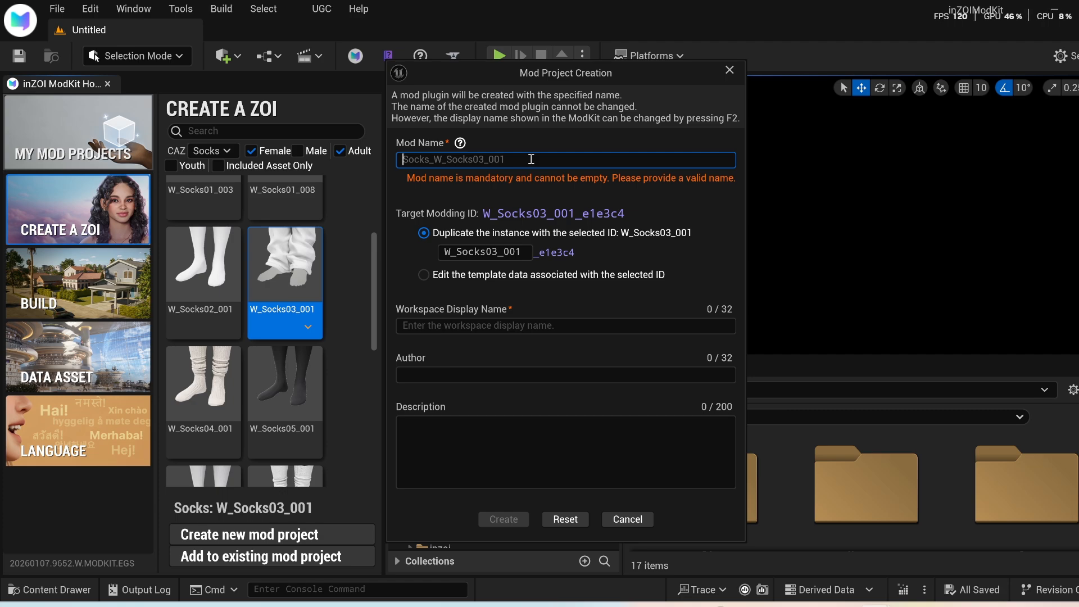
type("EXAMPLE STOCKING")
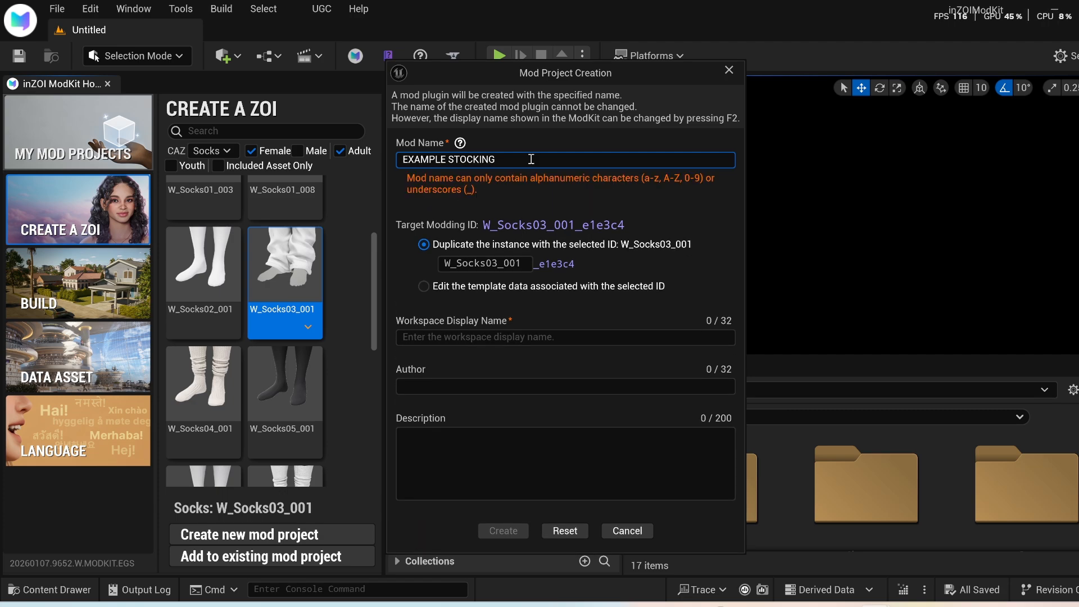
key("BackSpace")
key("BackSpace")
key("BackSpace")
key("BackSpace")
key("BackSpace")
key("BackSpace")
key("BackSpace")
key("BackSpace")
key("BackSpace")
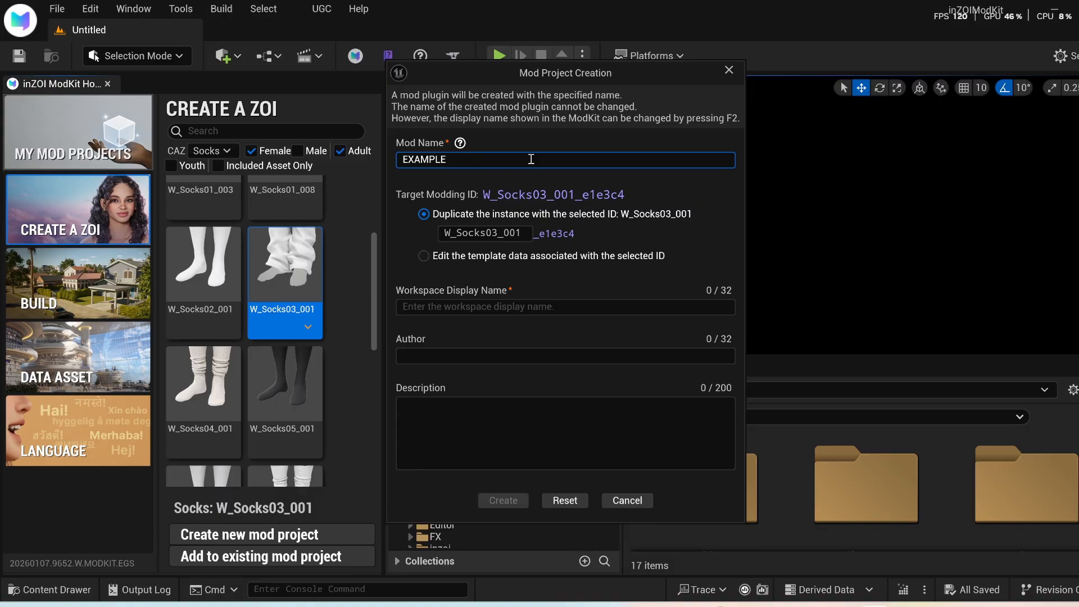
type("_")
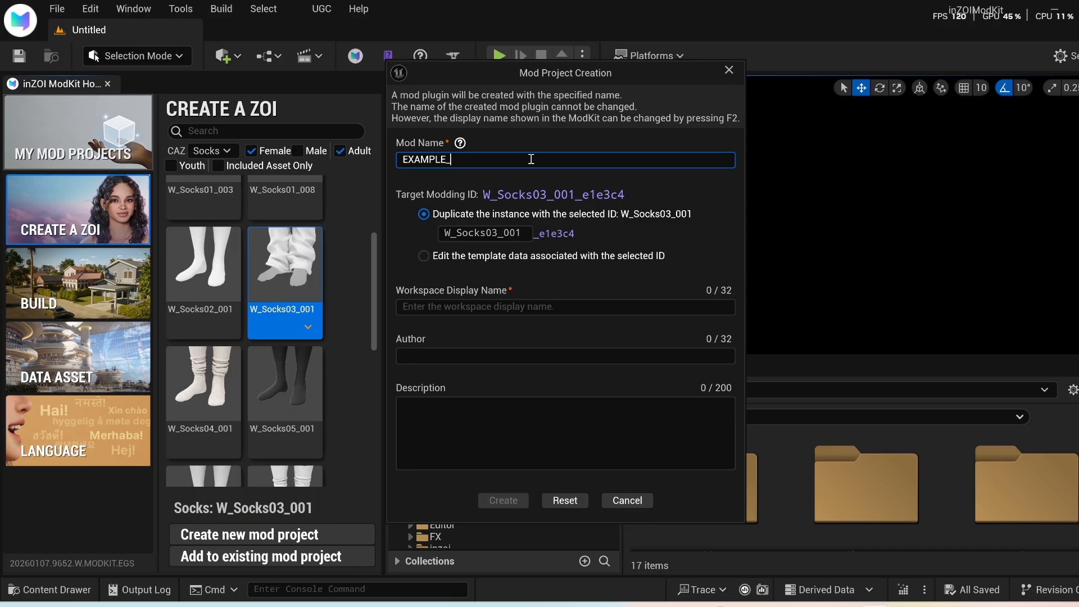
type("STOCKINGS")
Step: Set the workspace display name to Example Stockings and enter the author's name
left_click(495, 305)
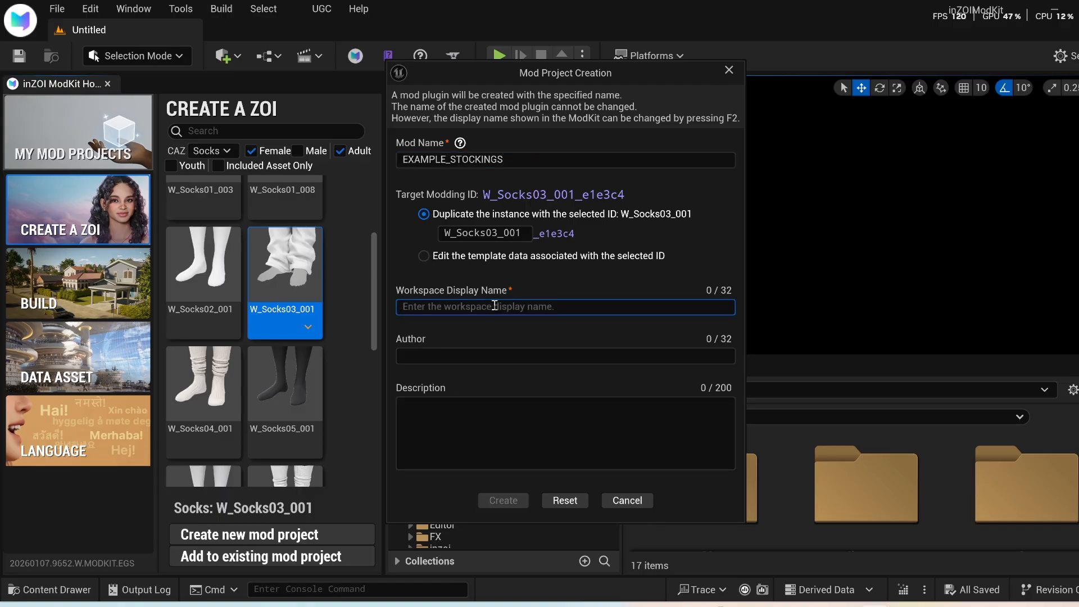
type("V")
key("BackSpace")
type("E")
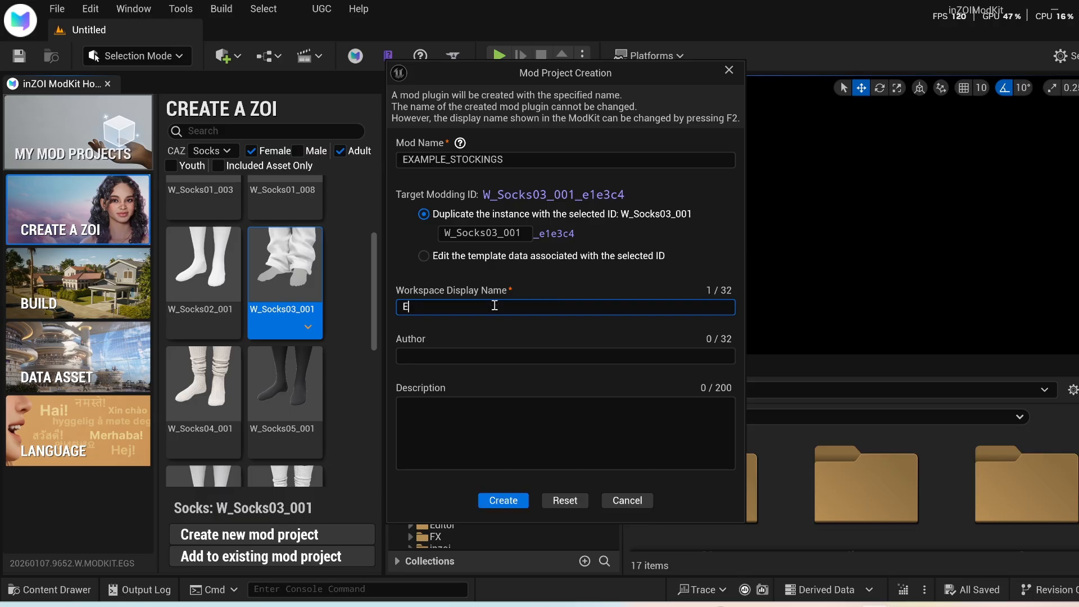
type("xample Stockings")
left_click(460, 358)
type("Vanessa Afrika")
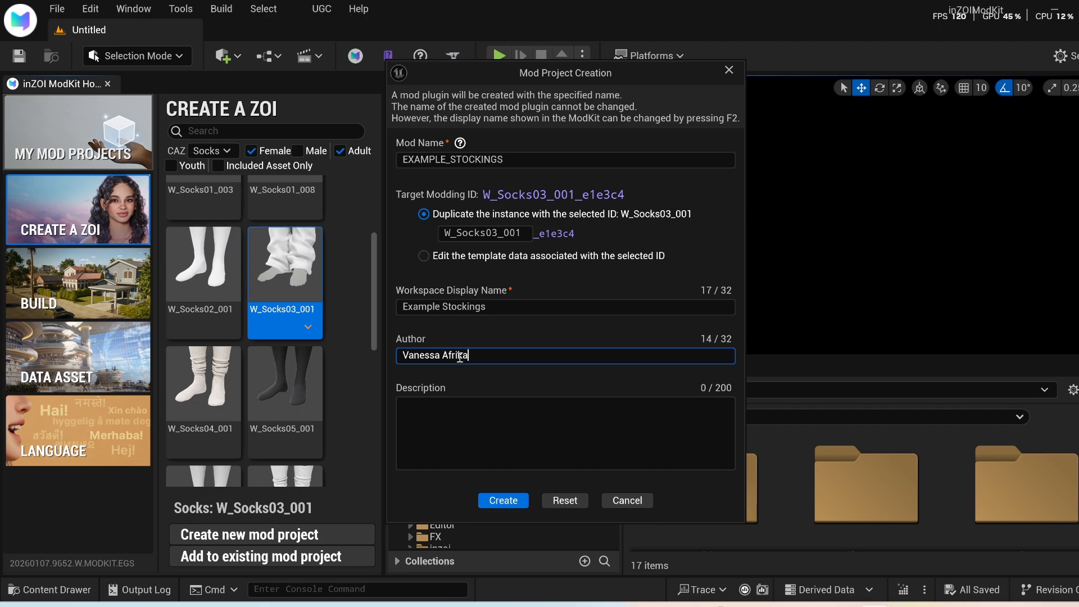
Step: Create the mod project with an empty description and open the Example Stockings mod workspace
left_click(457, 417)
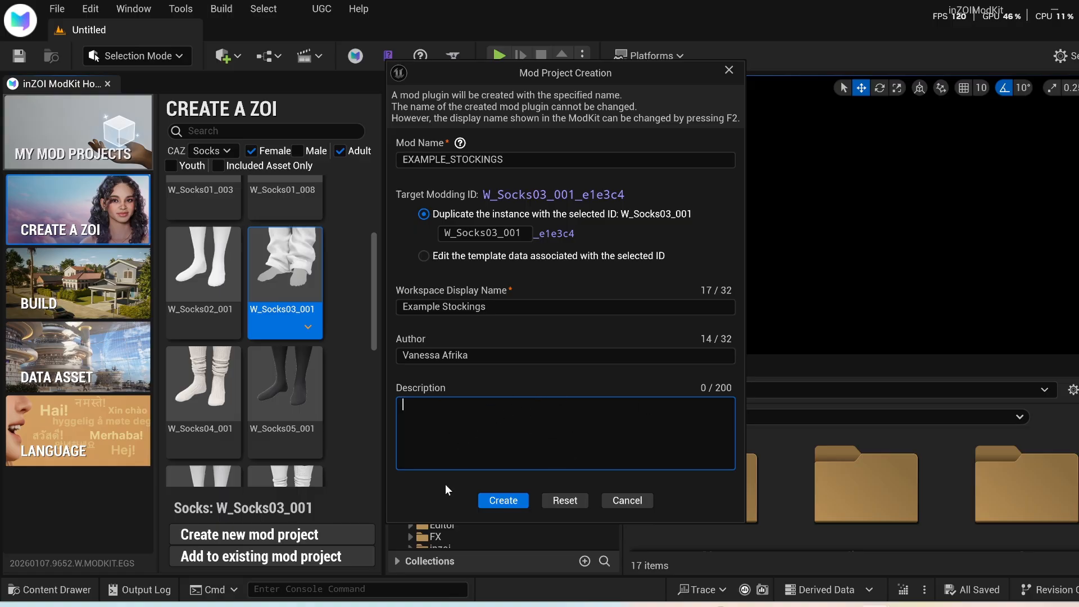
left_click(506, 501)
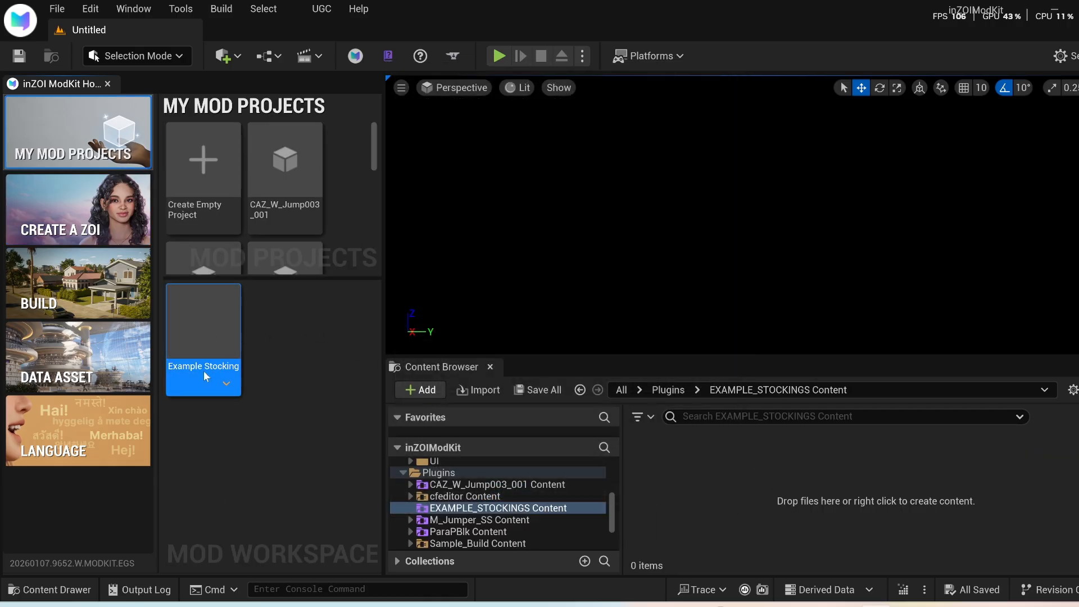
left_click(226, 384)
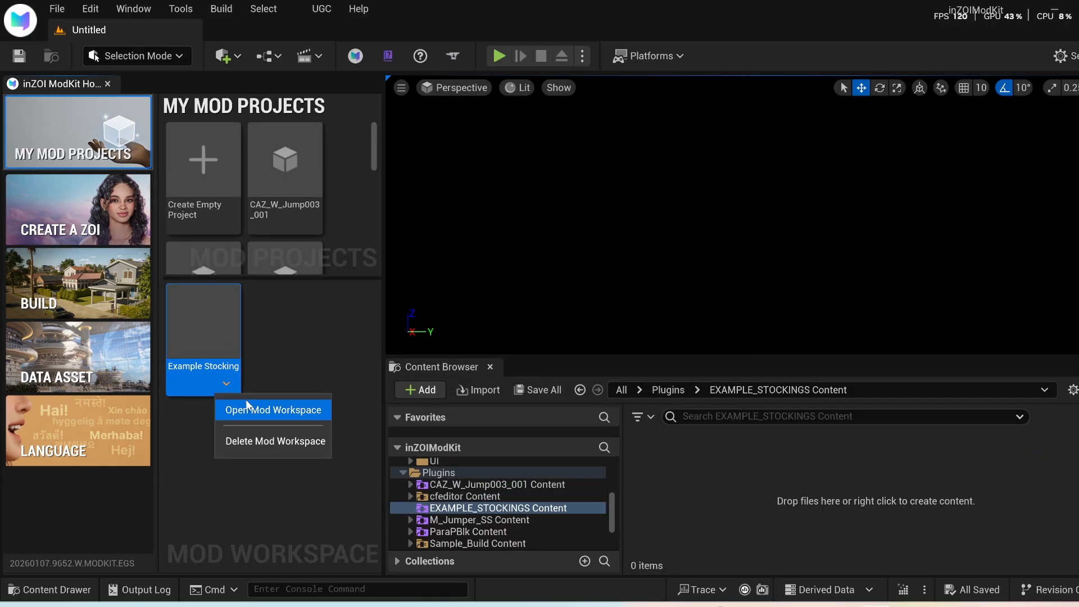
left_click(268, 411)
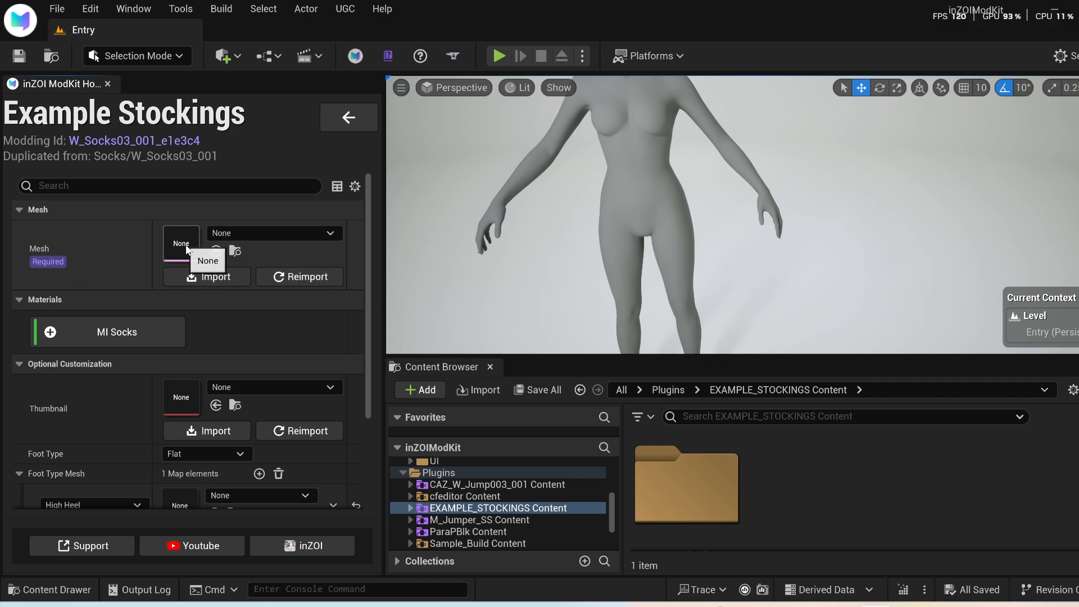
Step: Import Stockings.fbx from the STOCKINGS subfolder of FBX FOR MODKIT as the mod's mesh and check it on the legs
left_click(218, 281)
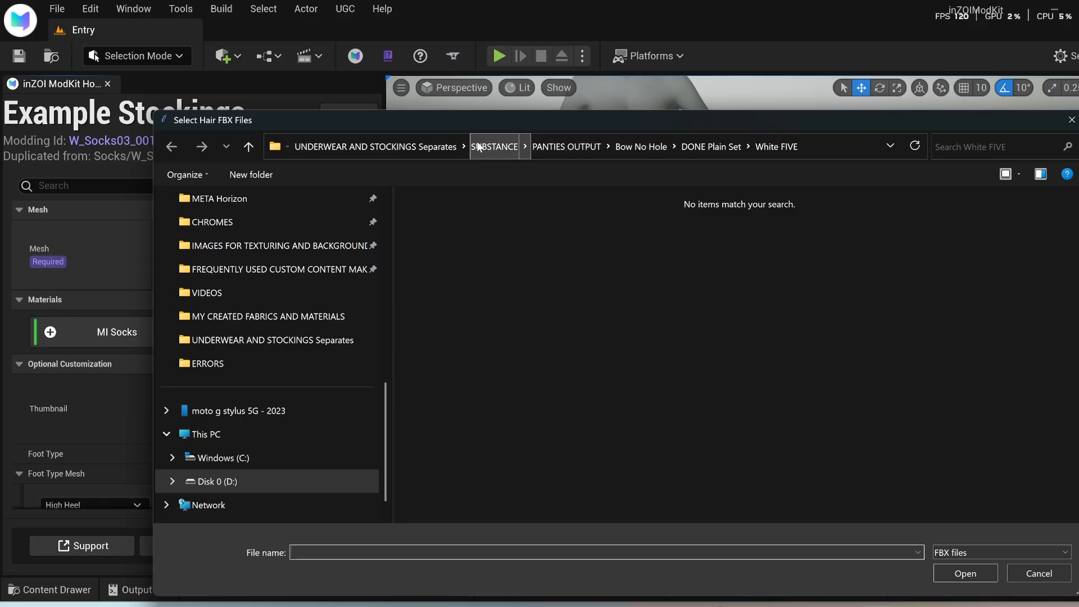
left_click(424, 147)
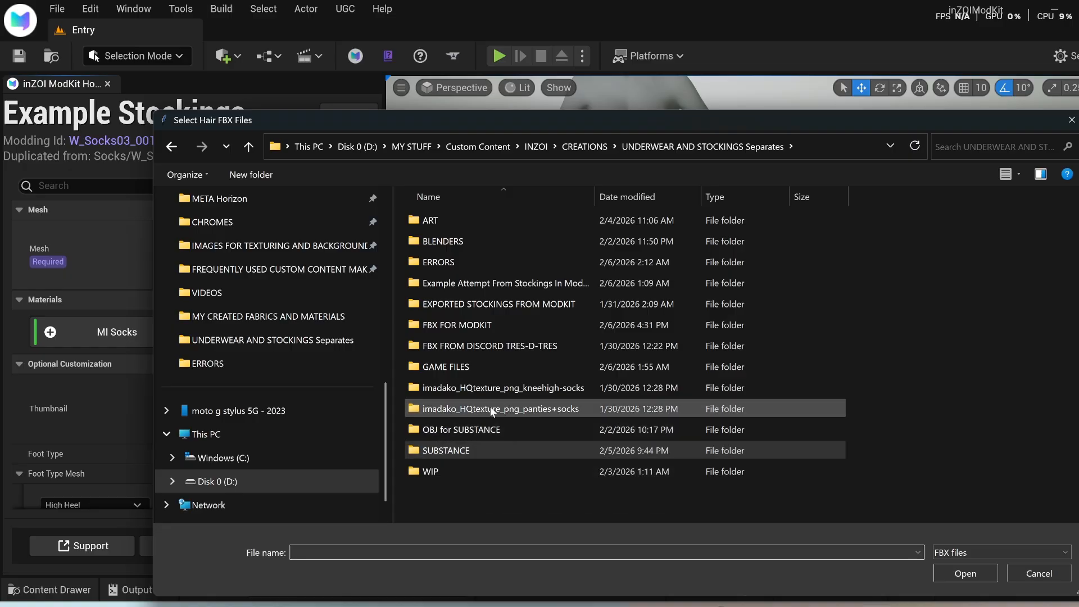
double_click(491, 325)
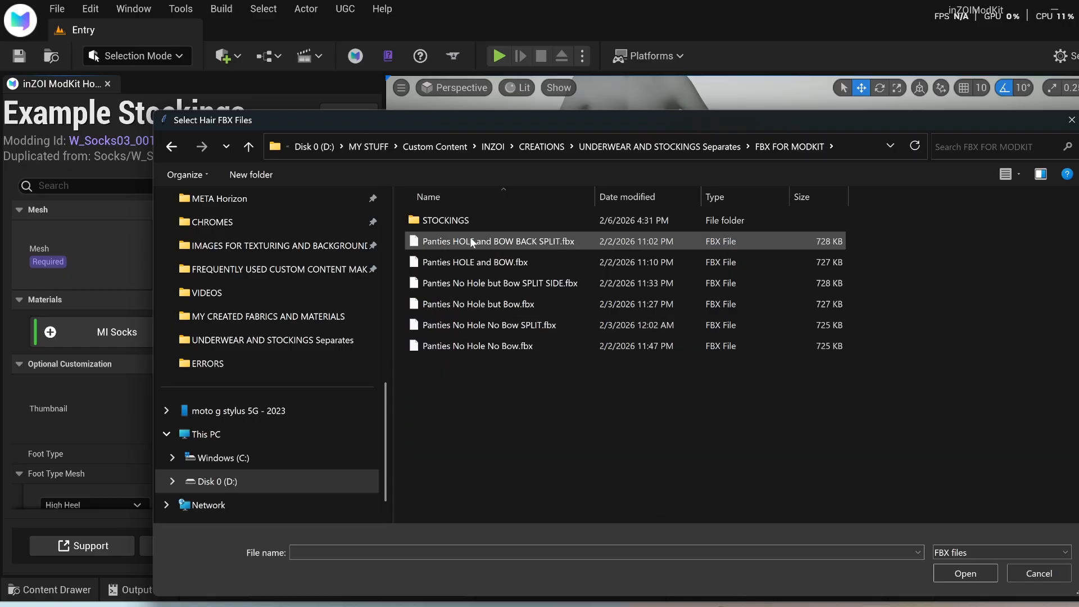
double_click(463, 222)
left_click(464, 221)
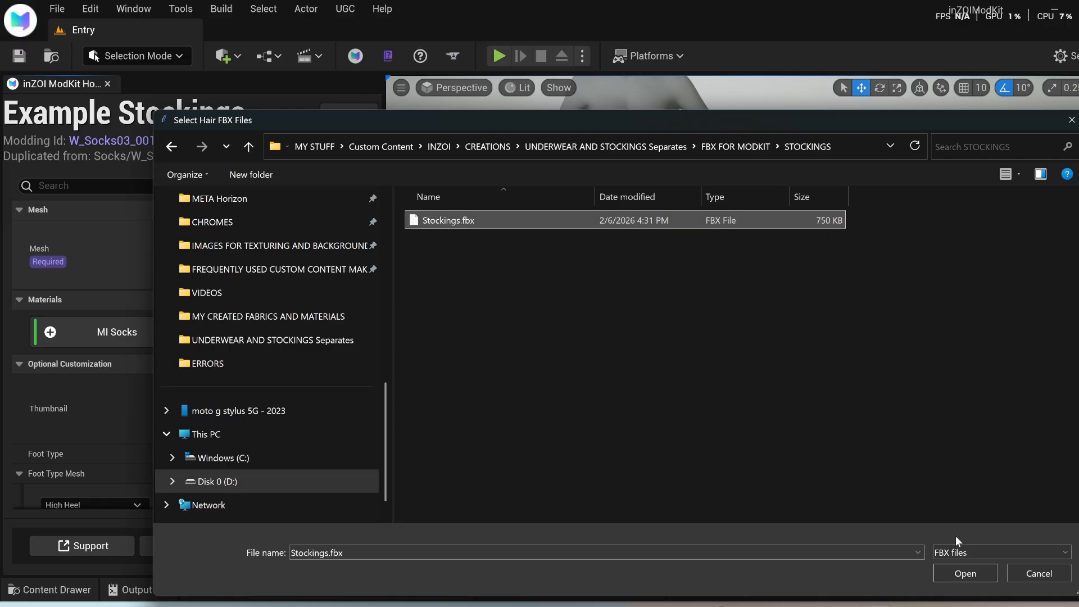
left_click(962, 574)
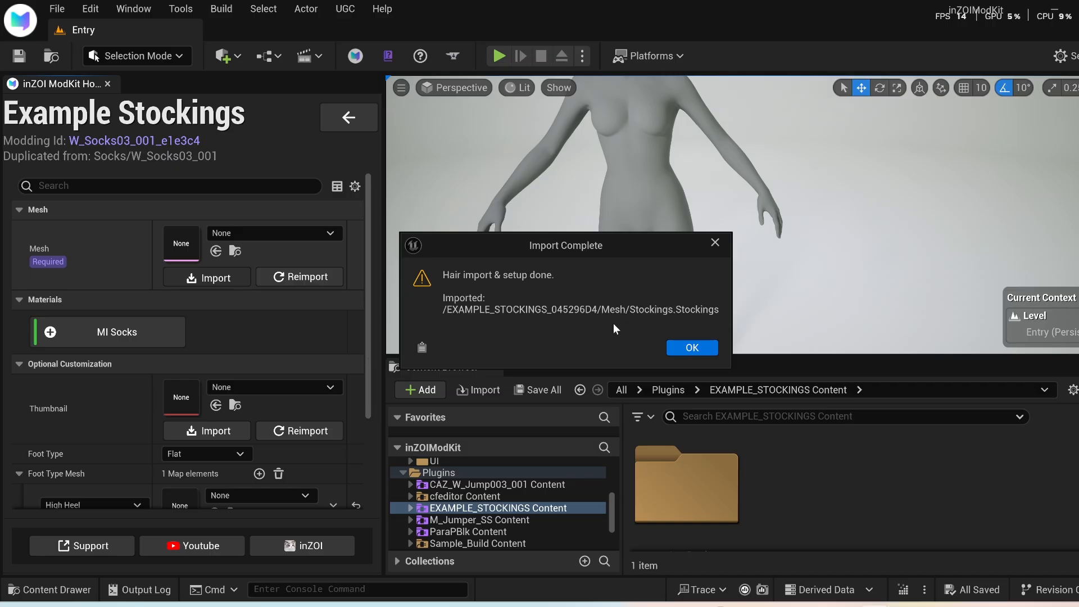
left_click(687, 349)
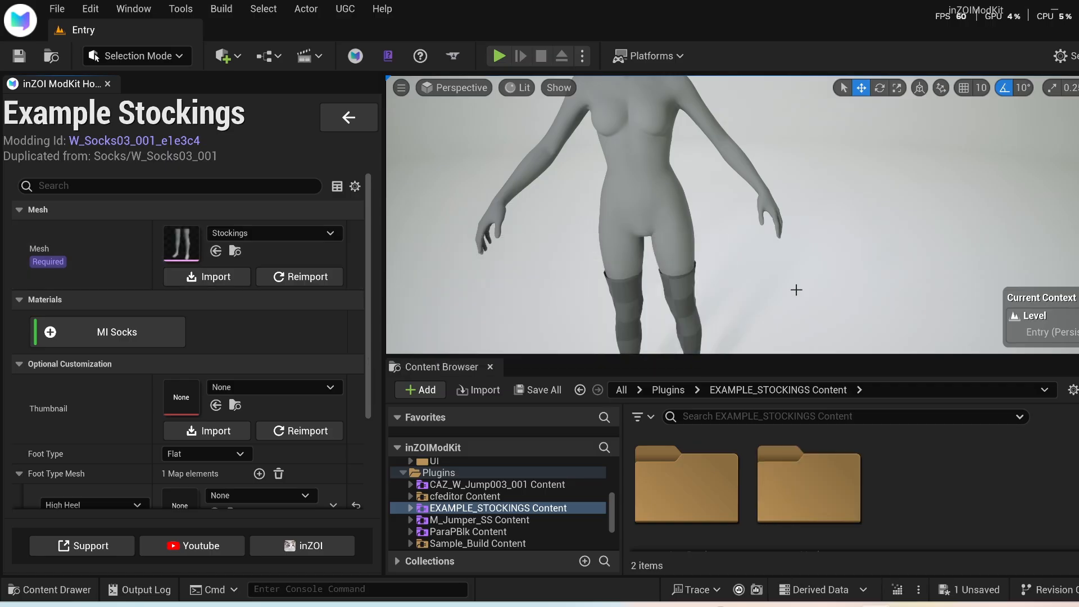
middle_click_drag(585, 292, 599, 320)
scroll(583, 289, "up", 2)
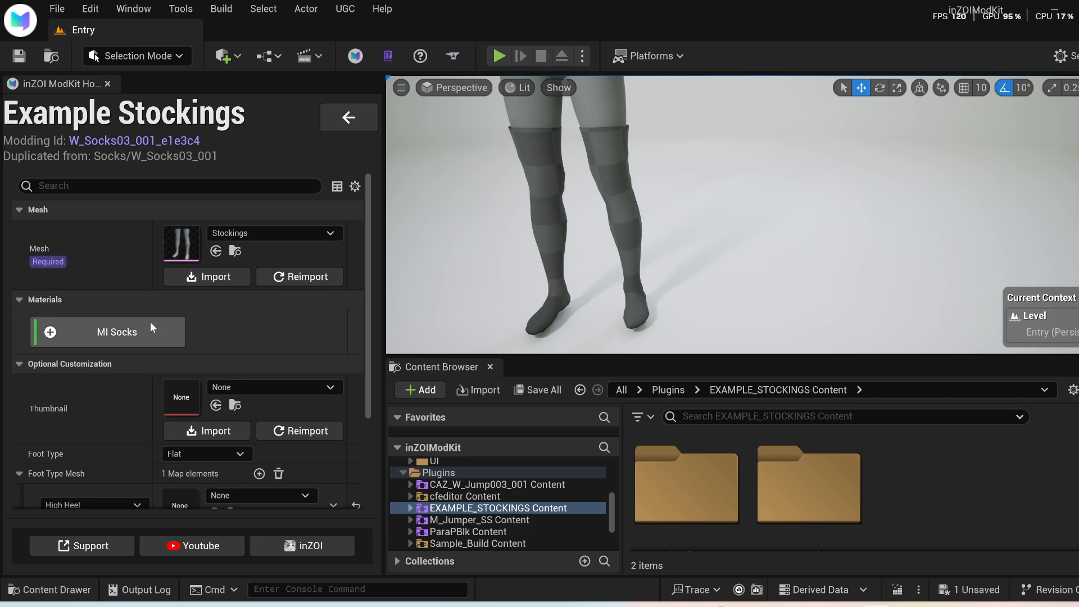
Step: Add an MI Socks material instance named Stocking_BW
left_click(49, 332)
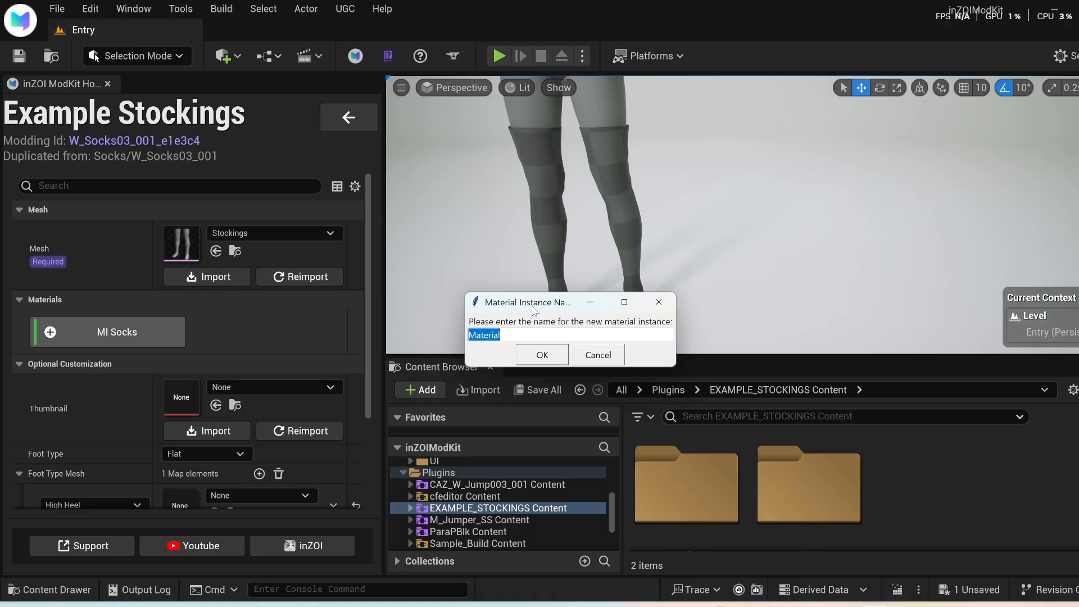
type("S")
type("cking_BW")
left_click(561, 357)
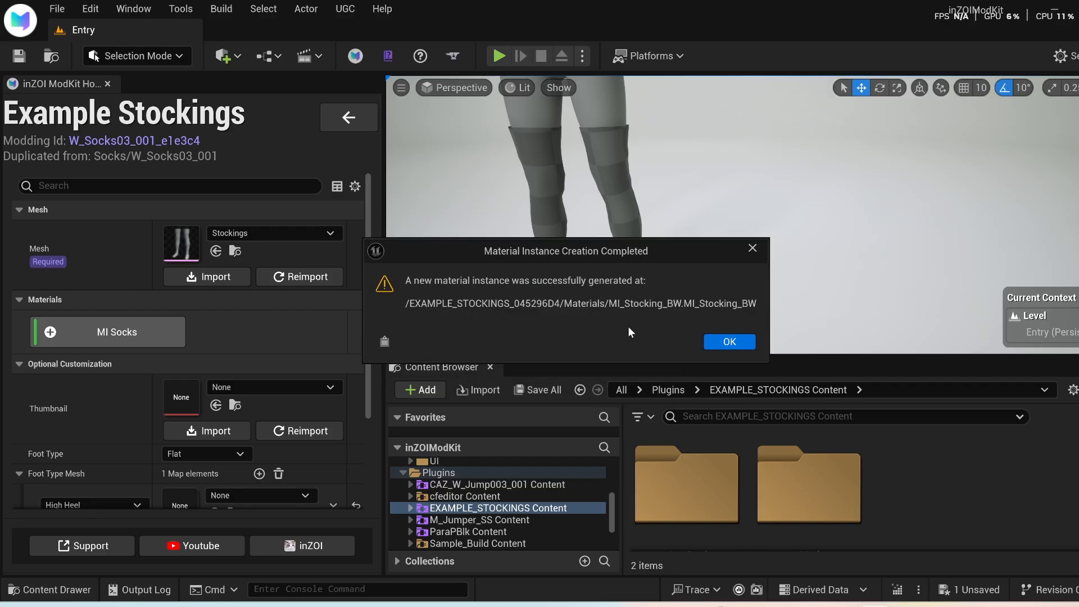
left_click(743, 342)
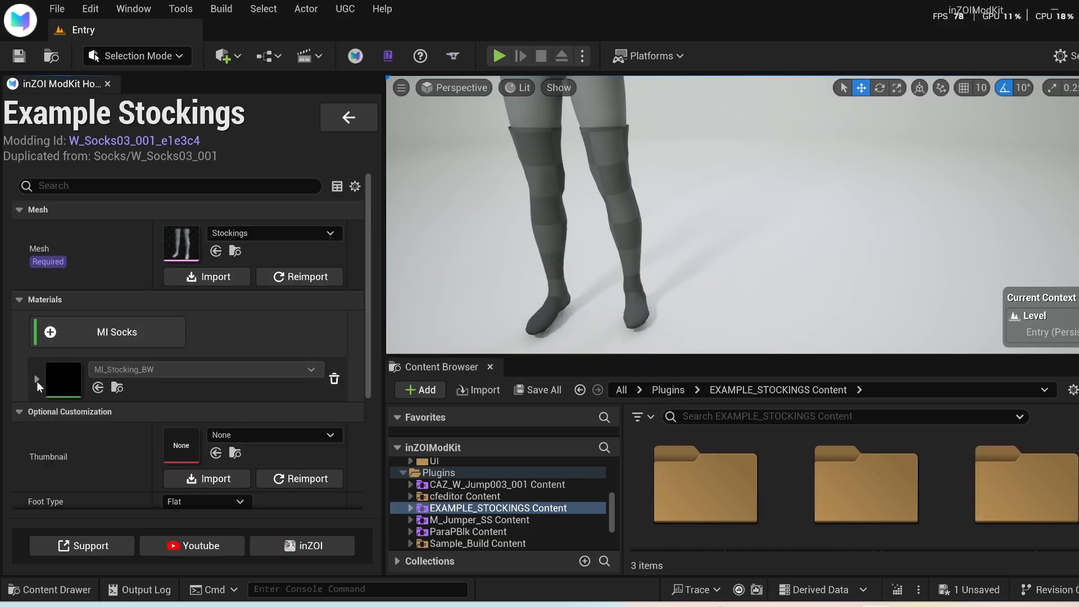
Step: Enable the Custom Color Intensity, Custom(R), Custom(G) and Custom(B) overrides in MI_Stocking_BW, then save and close the material
left_click(36, 380)
scroll(94, 416, "down", 2)
scroll(95, 413, "down", 3)
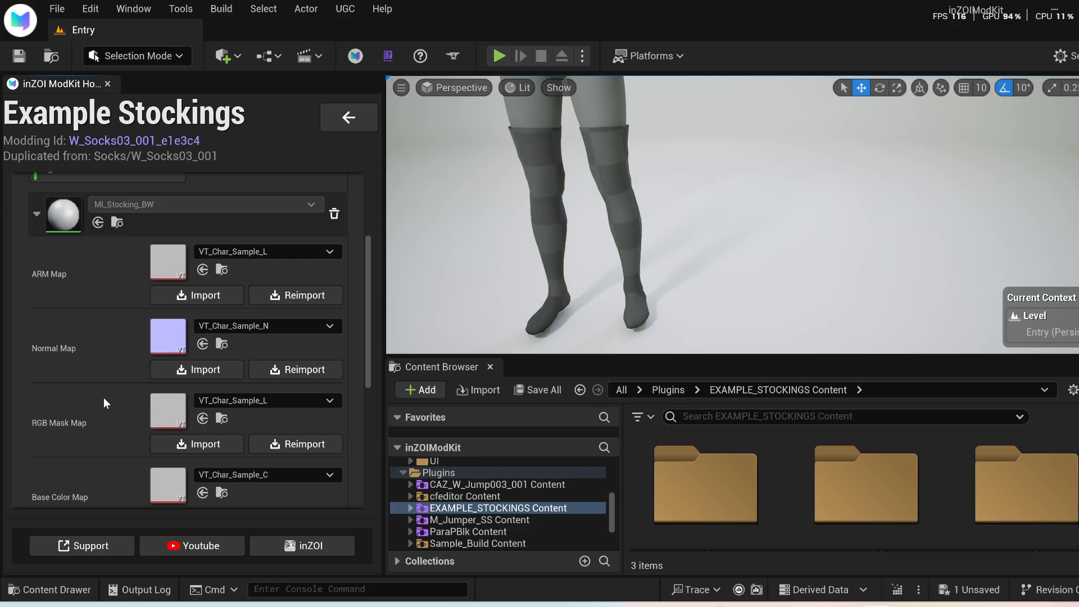
scroll(147, 293, "up", 3)
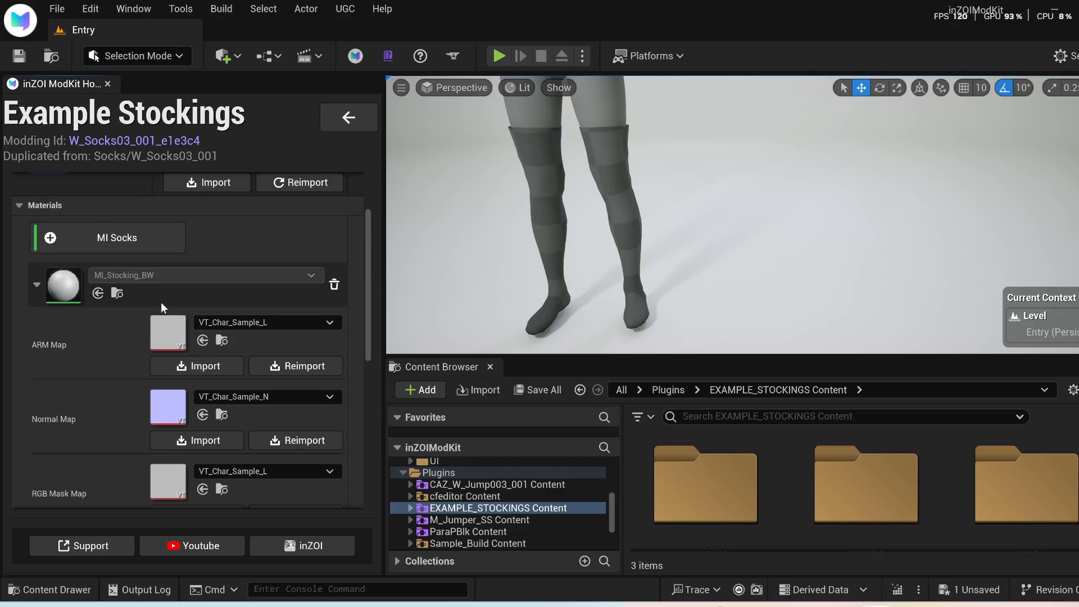
double_click(69, 289)
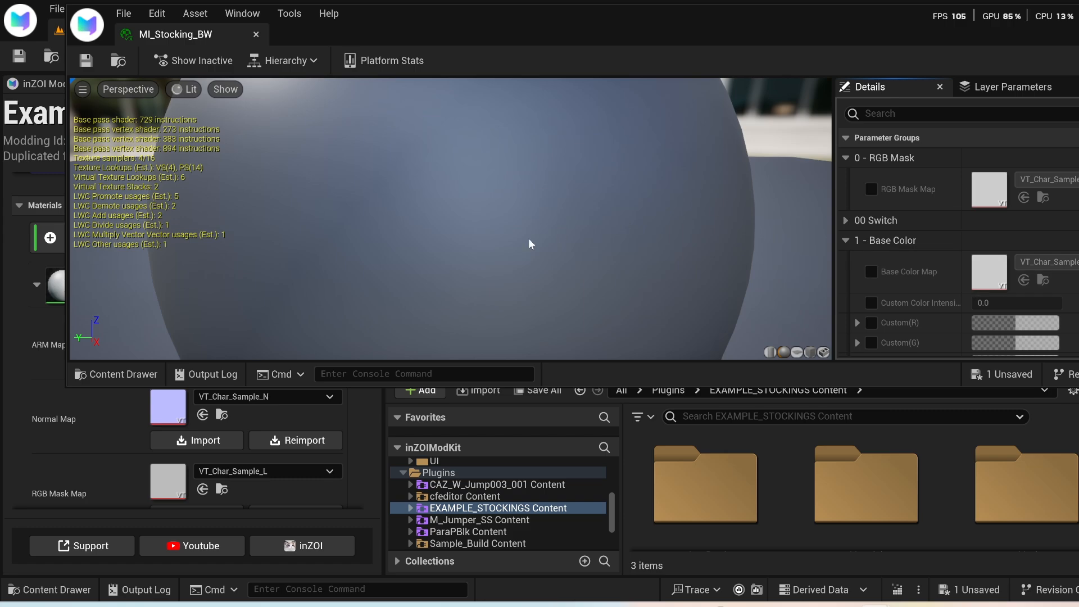
scroll(928, 224, "down", 2)
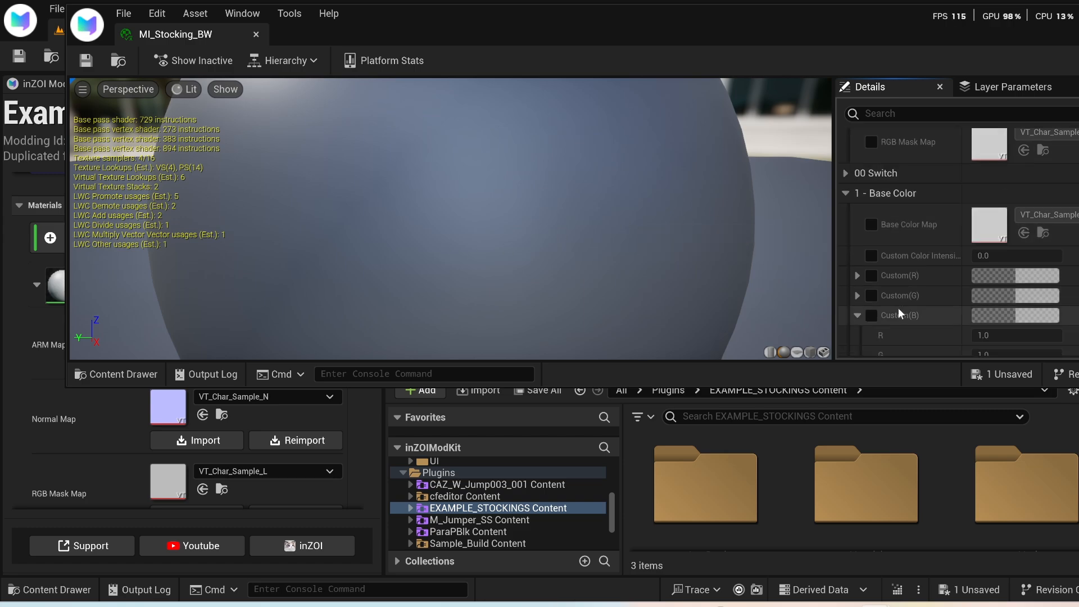
left_click(873, 256)
left_click(871, 276)
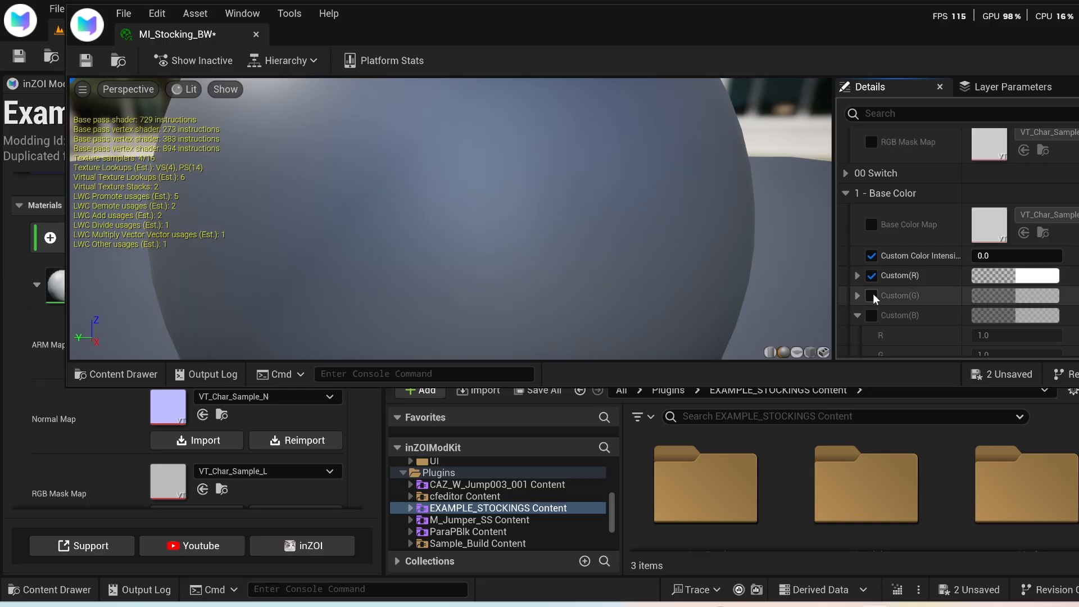
left_click(872, 295)
left_click(872, 316)
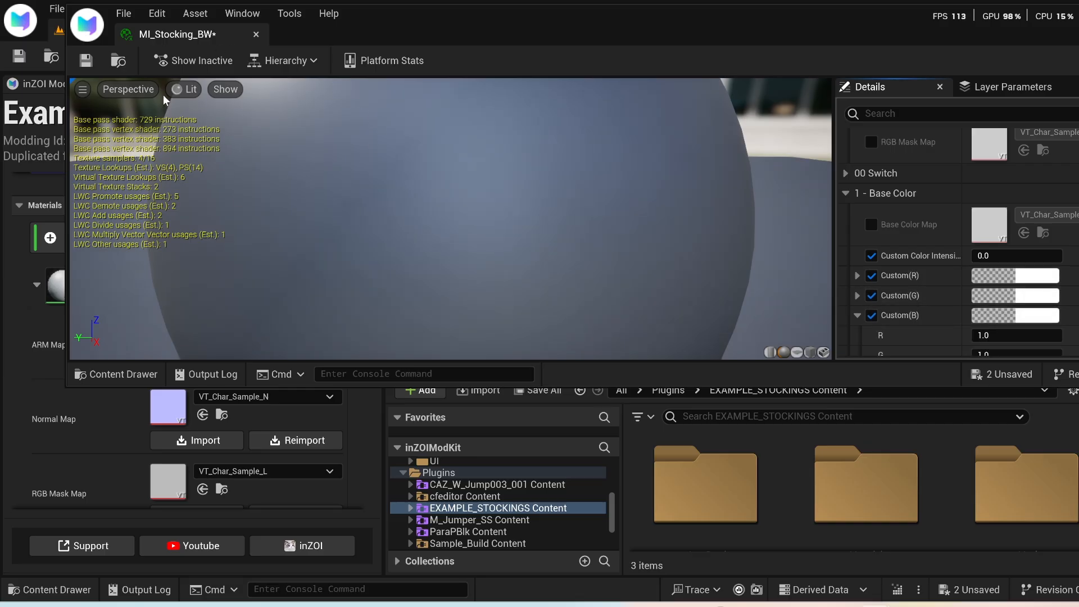
left_click(89, 61)
left_click(256, 34)
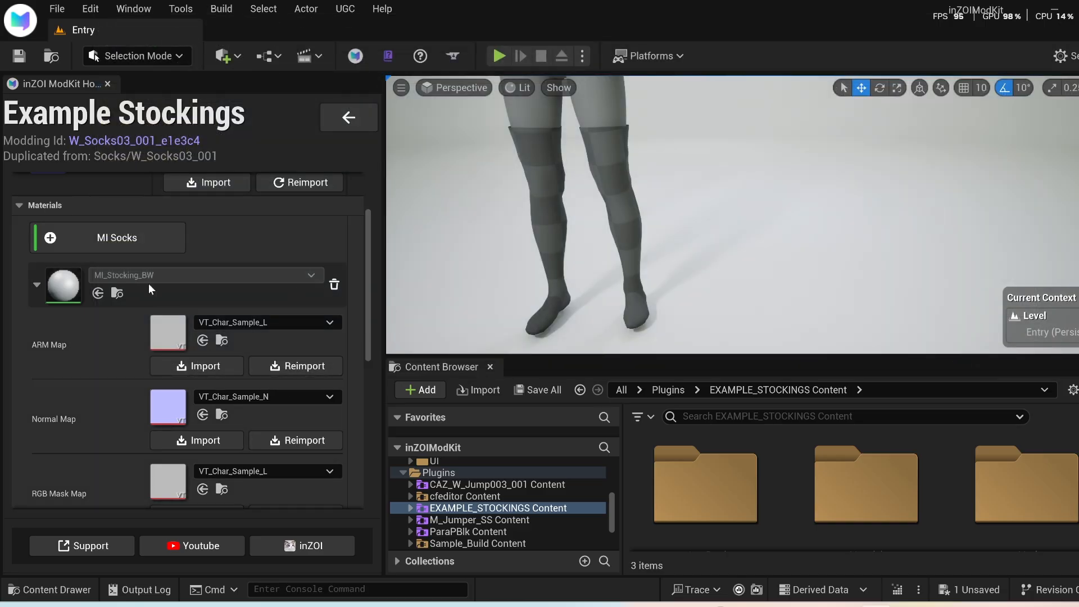
Step: Import Stockings_Material_OcclusionRoughnessMetallicOpacity from the Black and White Stripped folder in STOCKINGS OUTPUT as the material's ARM Map
scroll(78, 355, "down", 3)
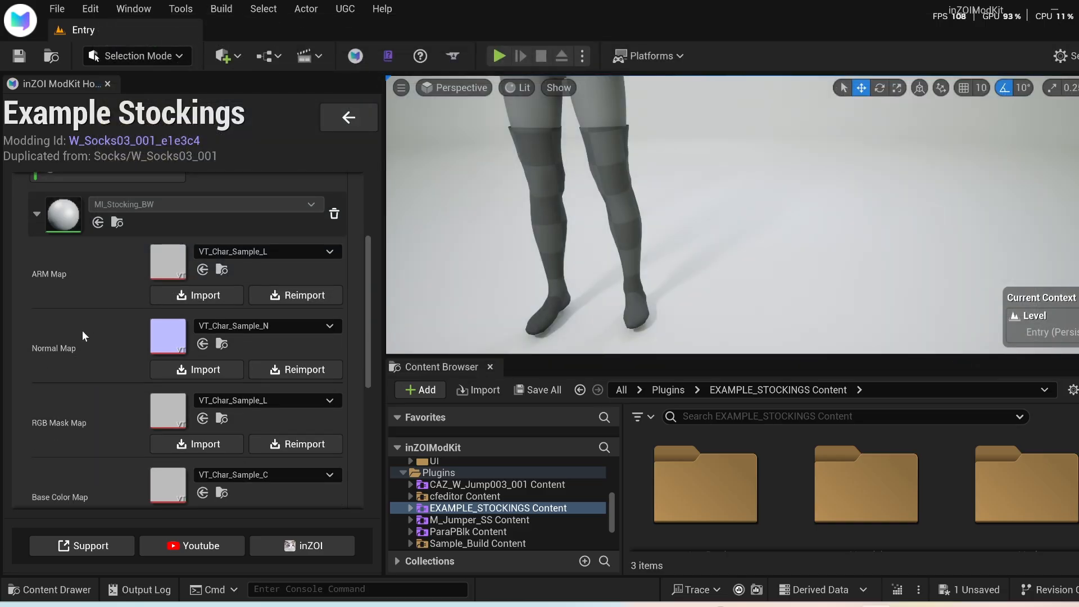
scroll(84, 329, "down", 1)
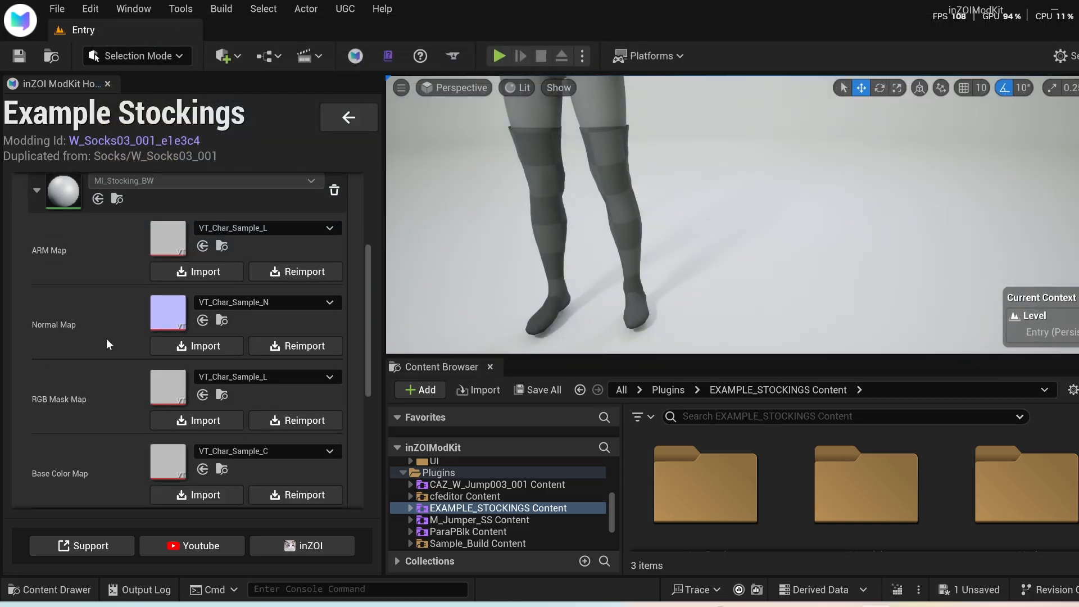
left_click(195, 272)
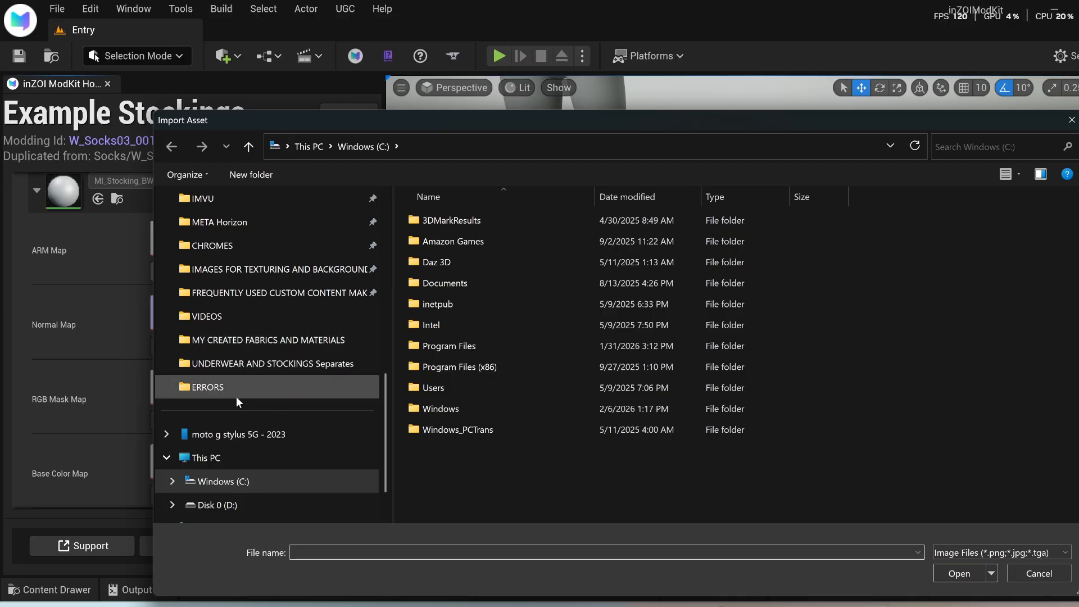
left_click(264, 364)
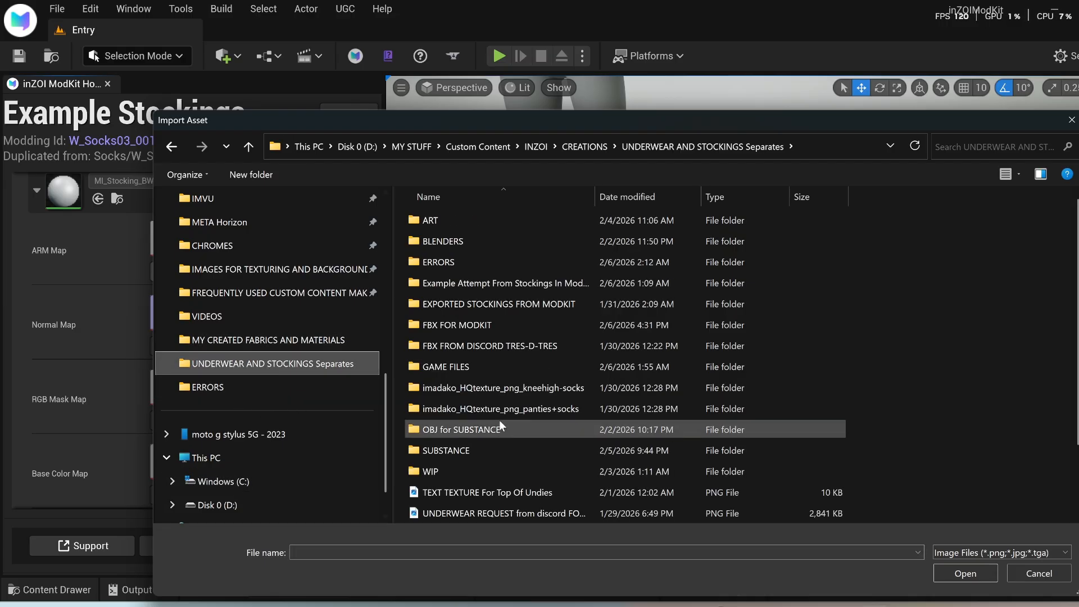
double_click(453, 450)
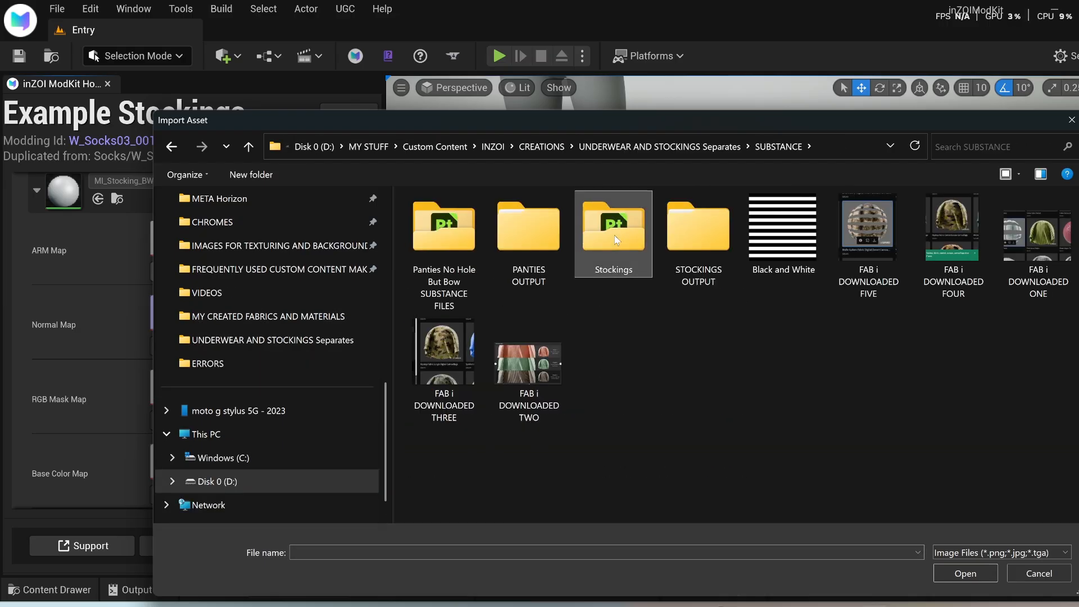
double_click(593, 242)
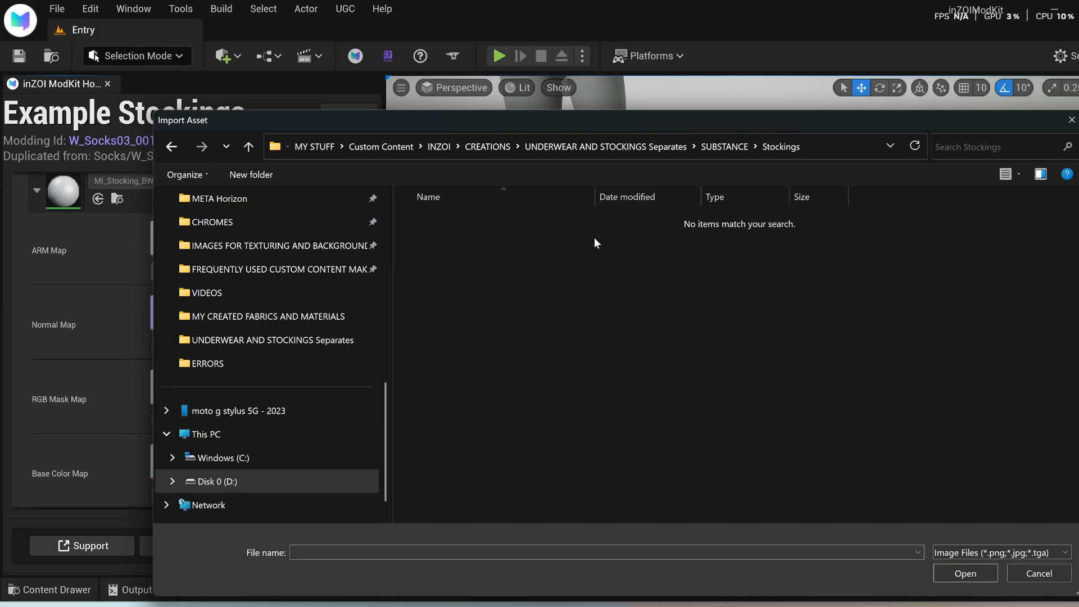
left_click(724, 142)
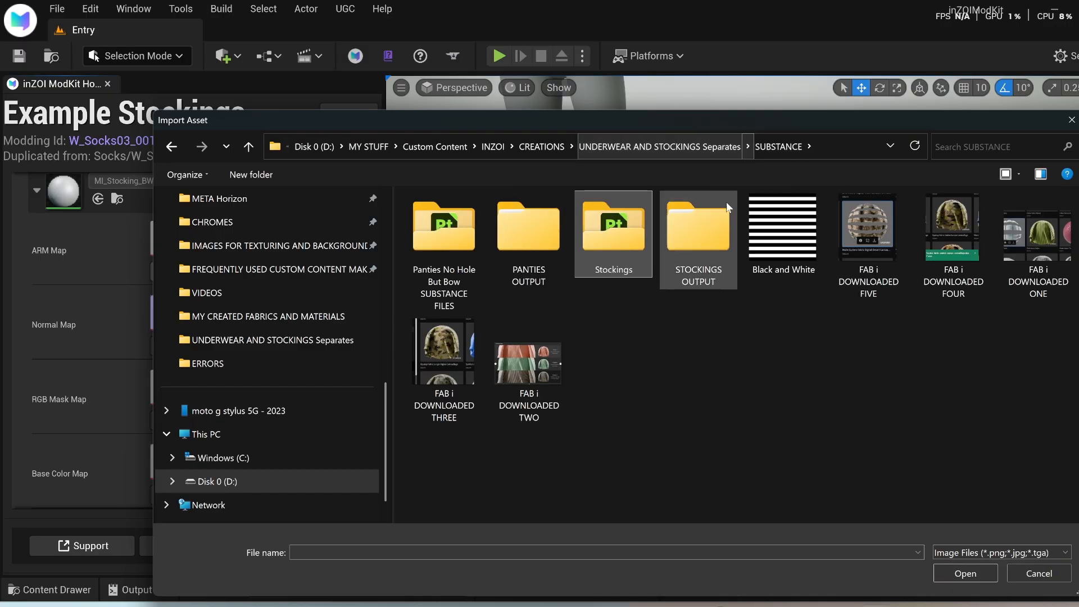
double_click(686, 234)
double_click(459, 220)
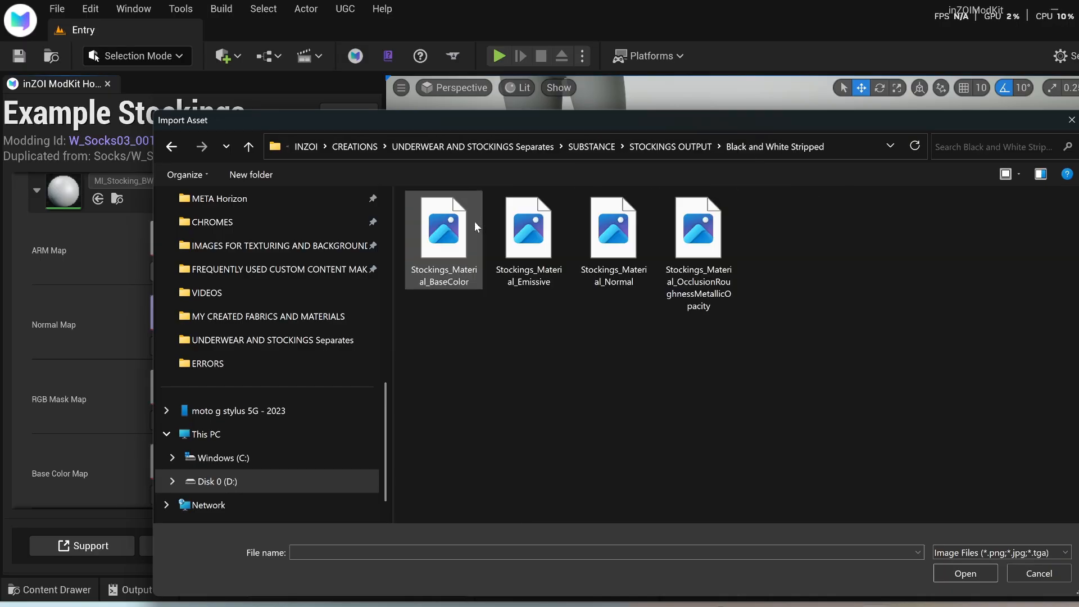
left_click(697, 227)
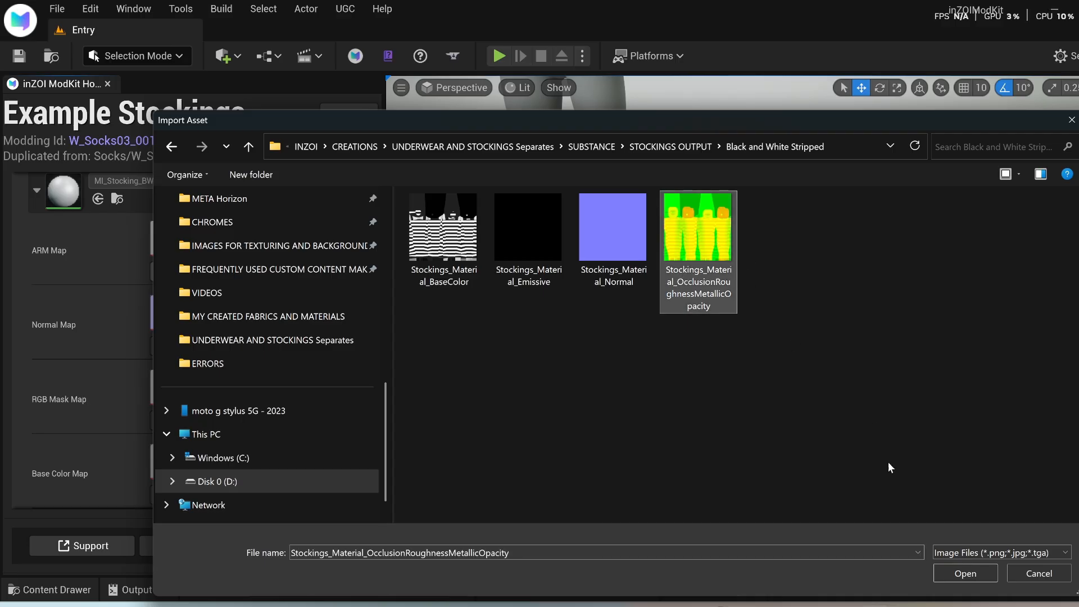
left_click(956, 574)
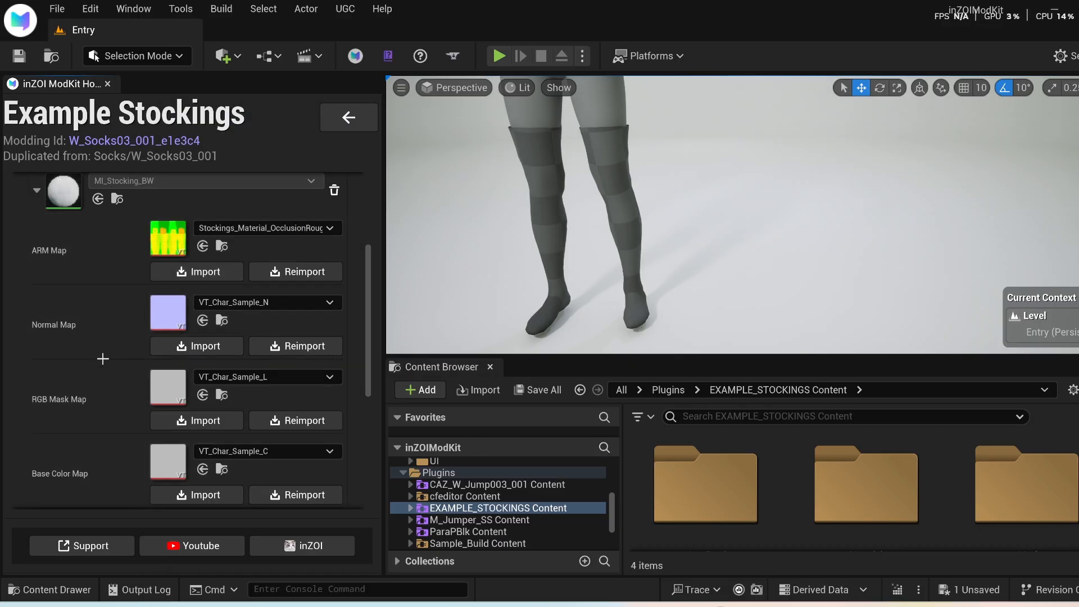
Step: Import Stockings_Material_Normal from the Black and White Stripped folder as the Normal Map, copying that folder's path on the way
left_click(212, 346)
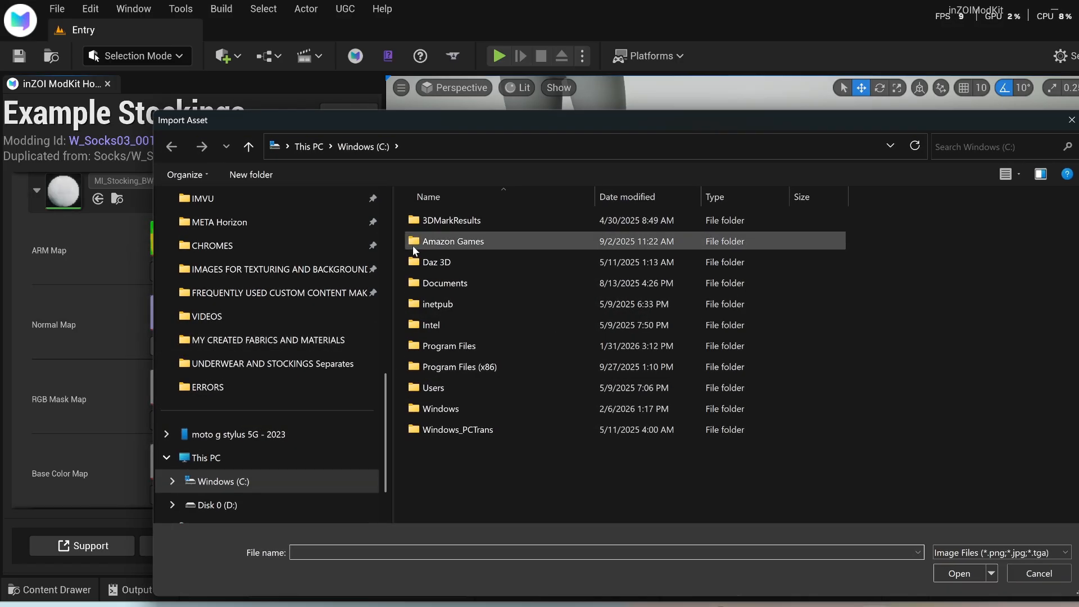
left_click(278, 365)
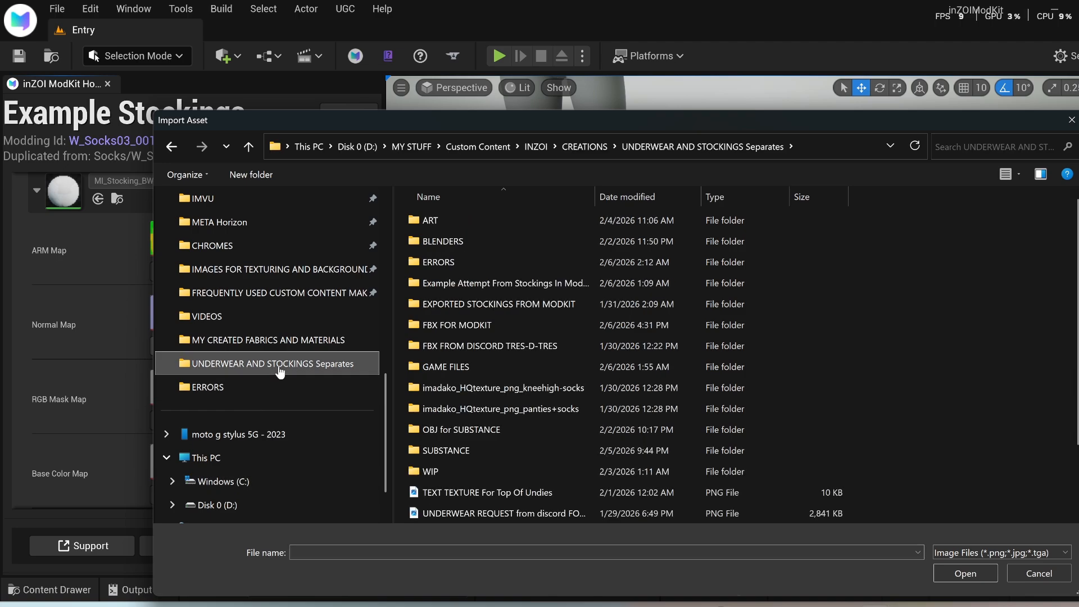
double_click(473, 448)
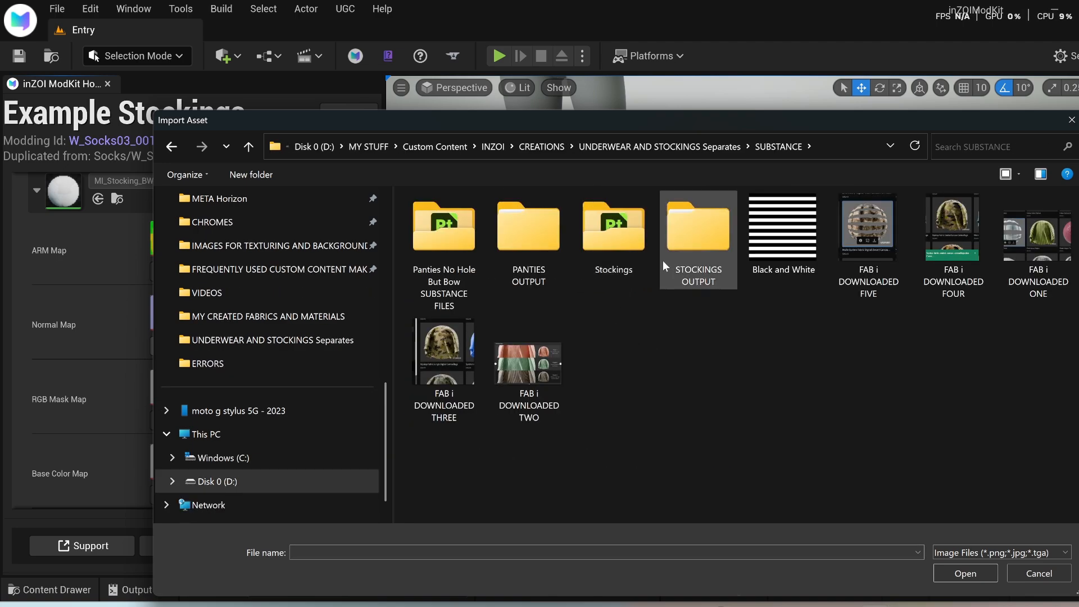
double_click(688, 247)
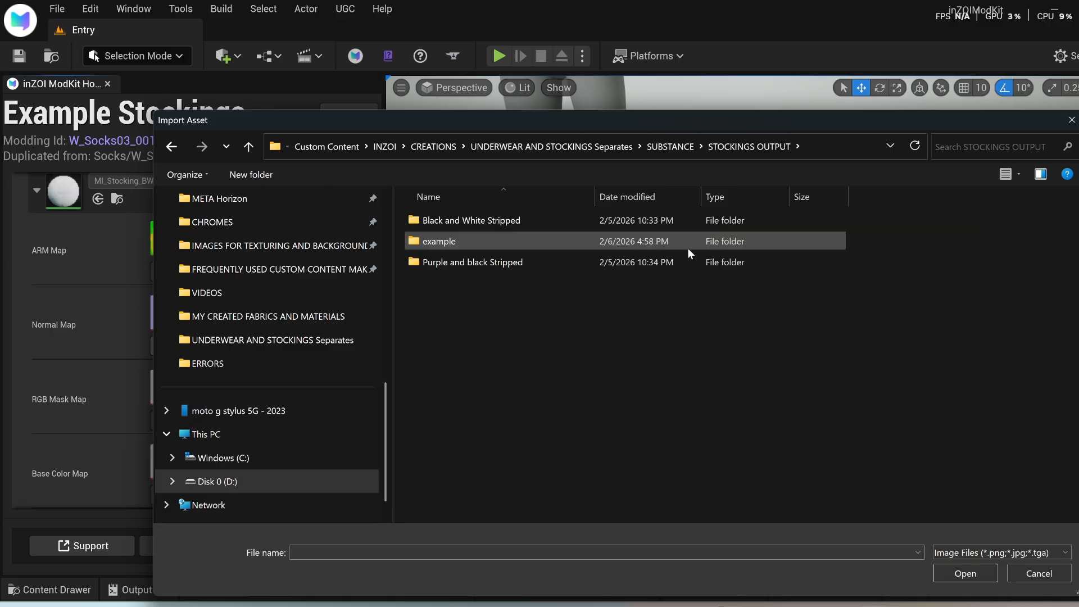
double_click(488, 220)
left_click(612, 228)
left_click(840, 149)
key("ctrl+c")
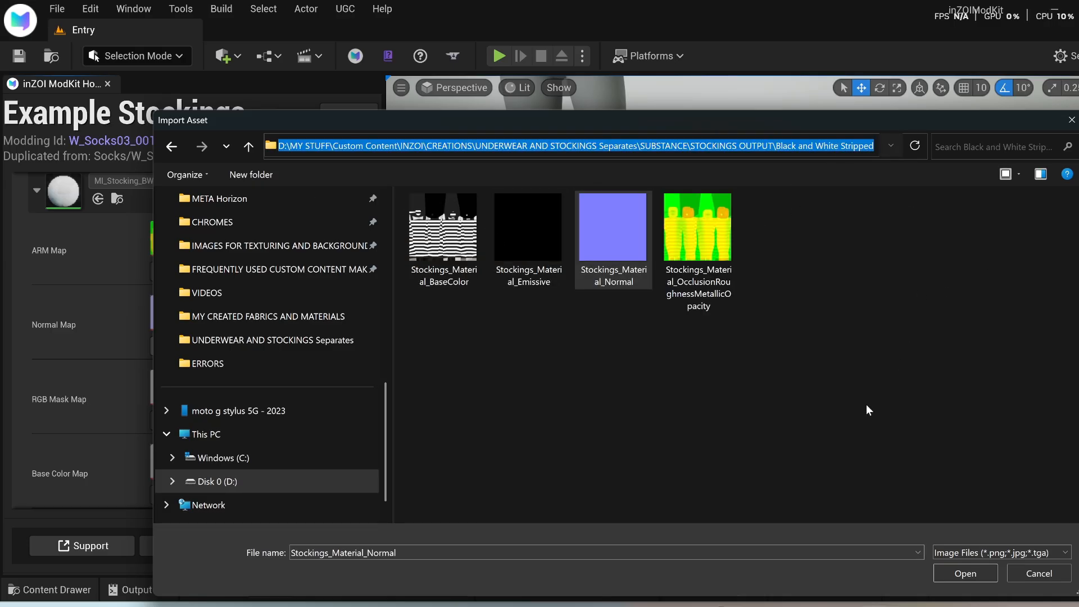
left_click(954, 571)
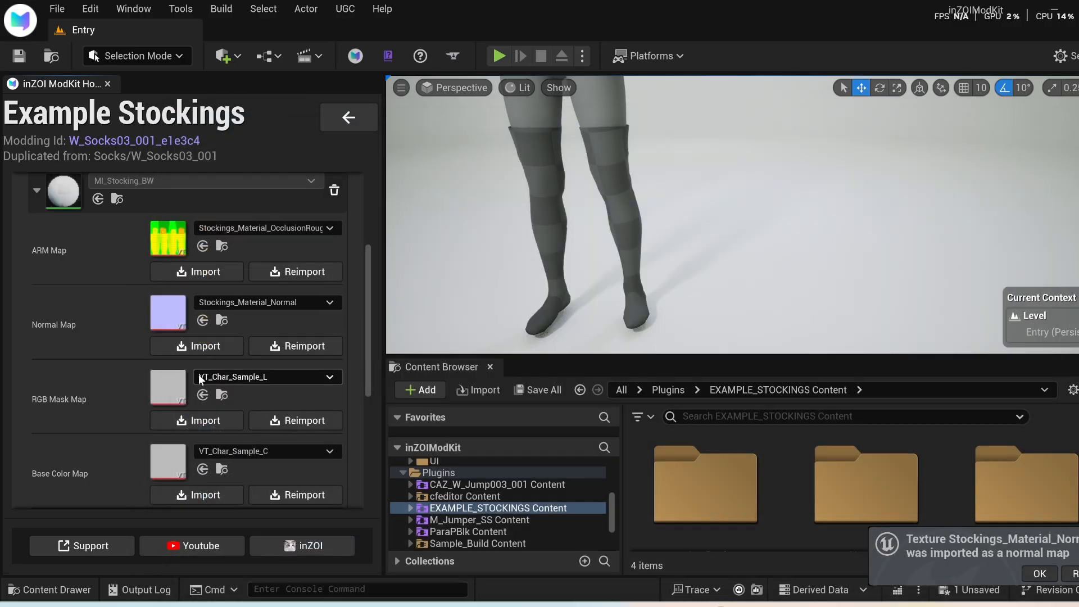
Step: Import Stockings_Material_BaseColor from the copied Black and White Stripped folder path as the material's Base Color Map
scroll(180, 439, "down", 1)
left_click(204, 474)
left_click(662, 148)
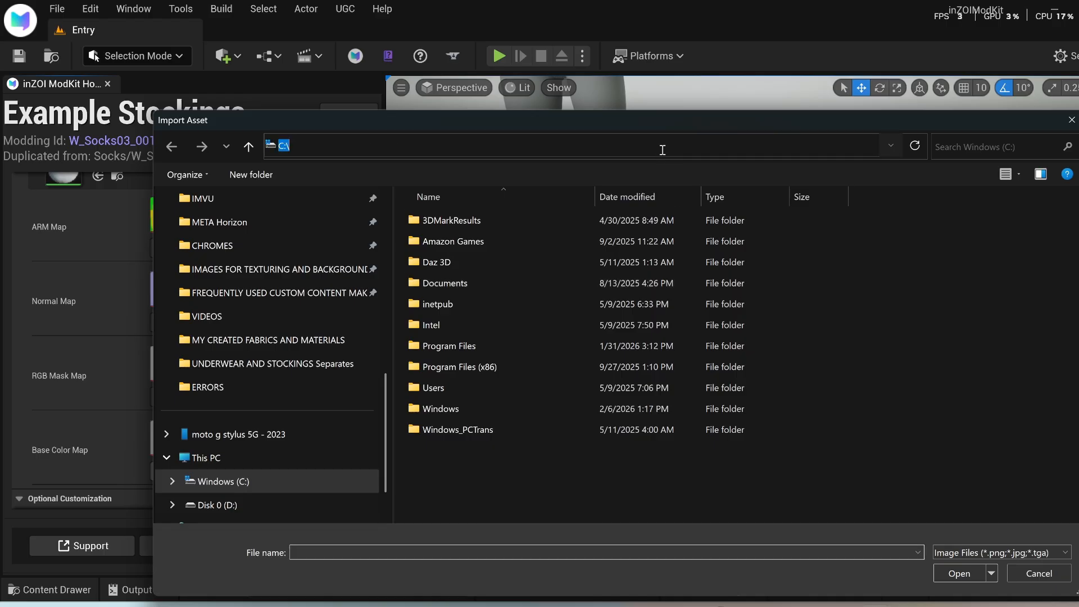
key("ctrl+v")
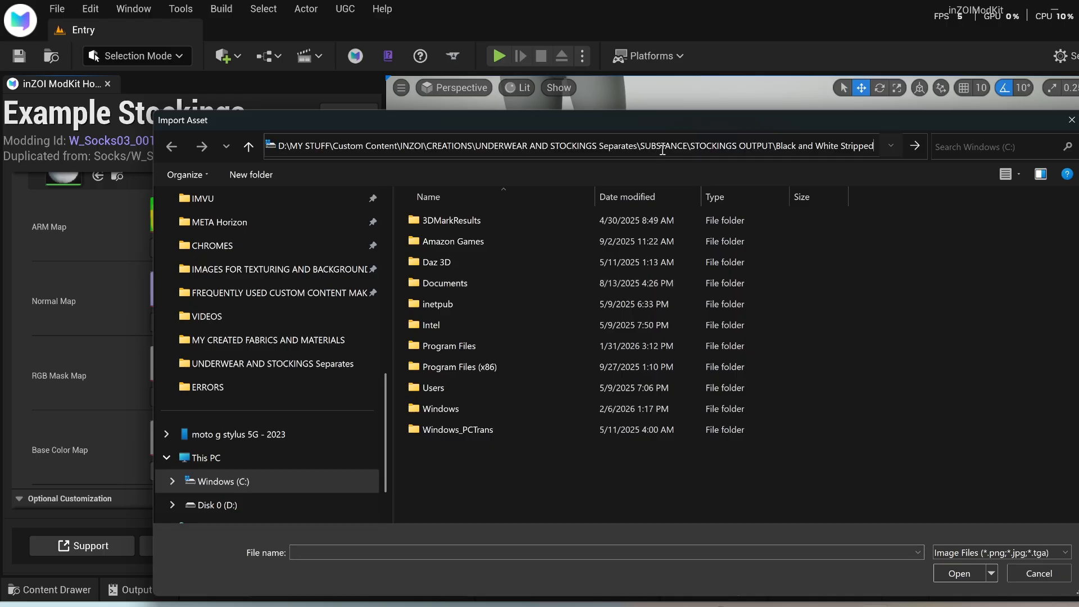
key("Return")
left_click(440, 246)
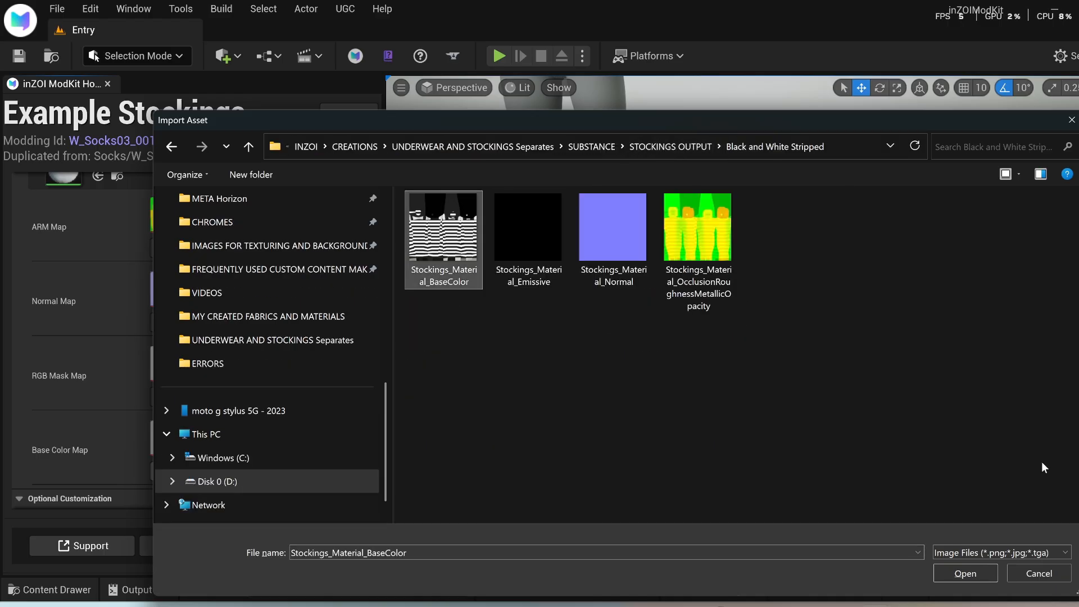
left_click(971, 571)
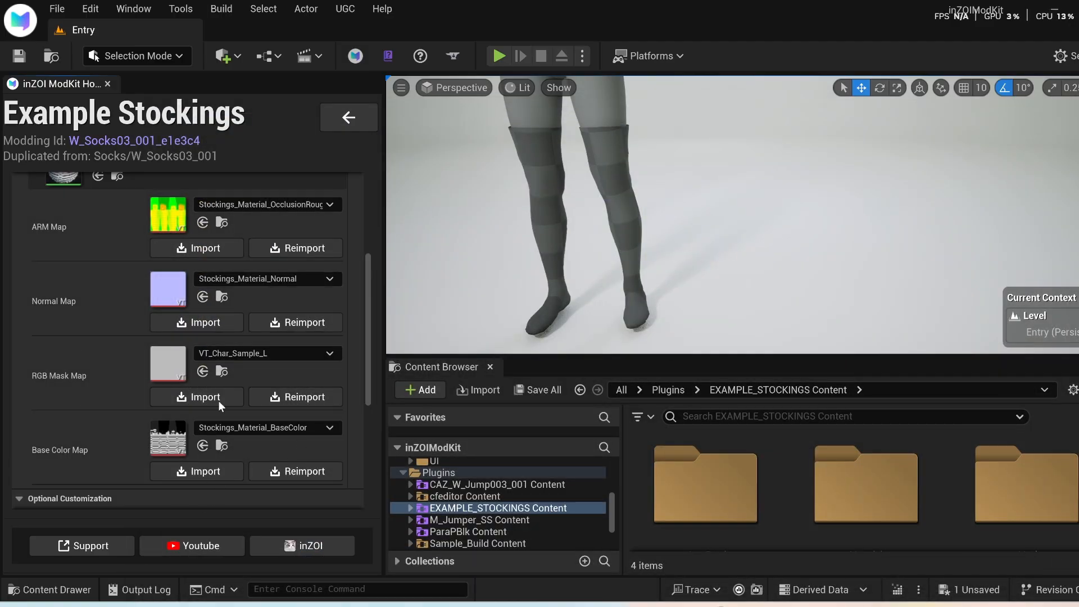
Step: Collapse the MI_Stocking_BW map list and review the mod's Optional Customization and Tools sections
scroll(130, 420, "up", 4)
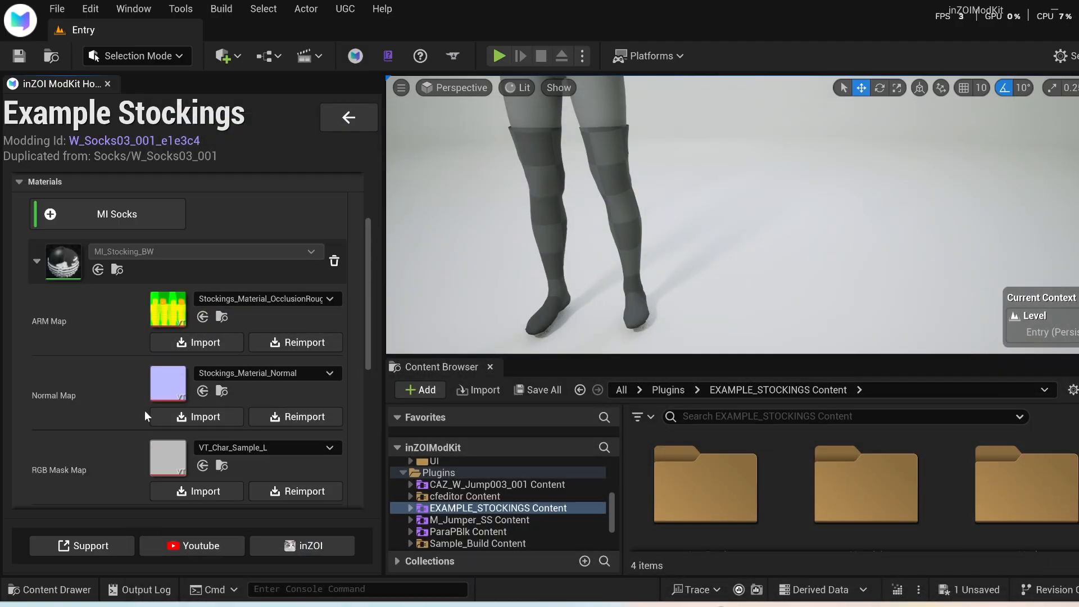
left_click(36, 333)
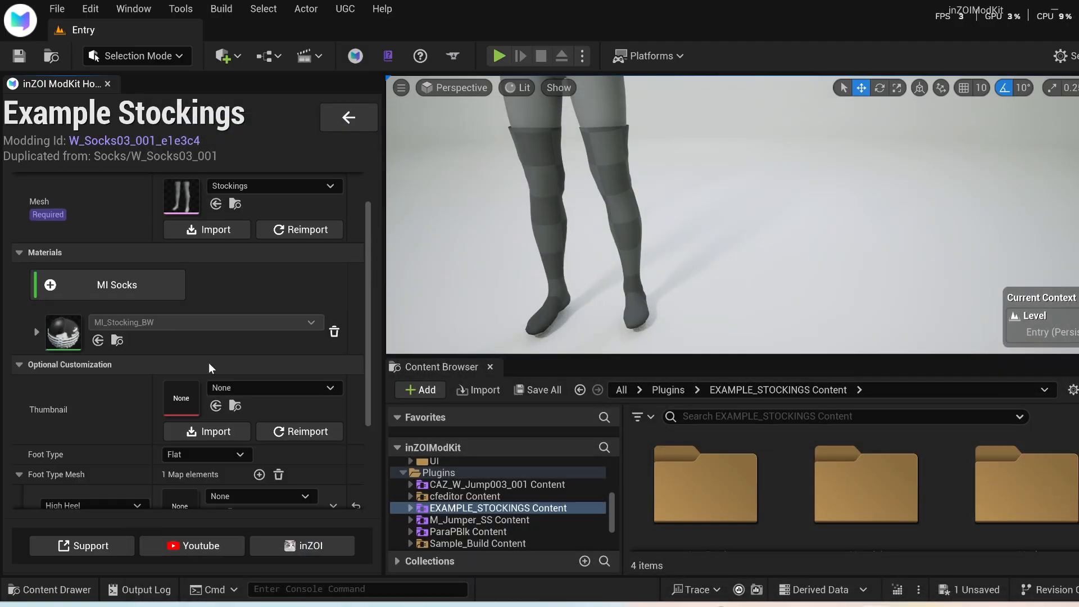
scroll(208, 362, "up", 2)
scroll(124, 407, "down", 5)
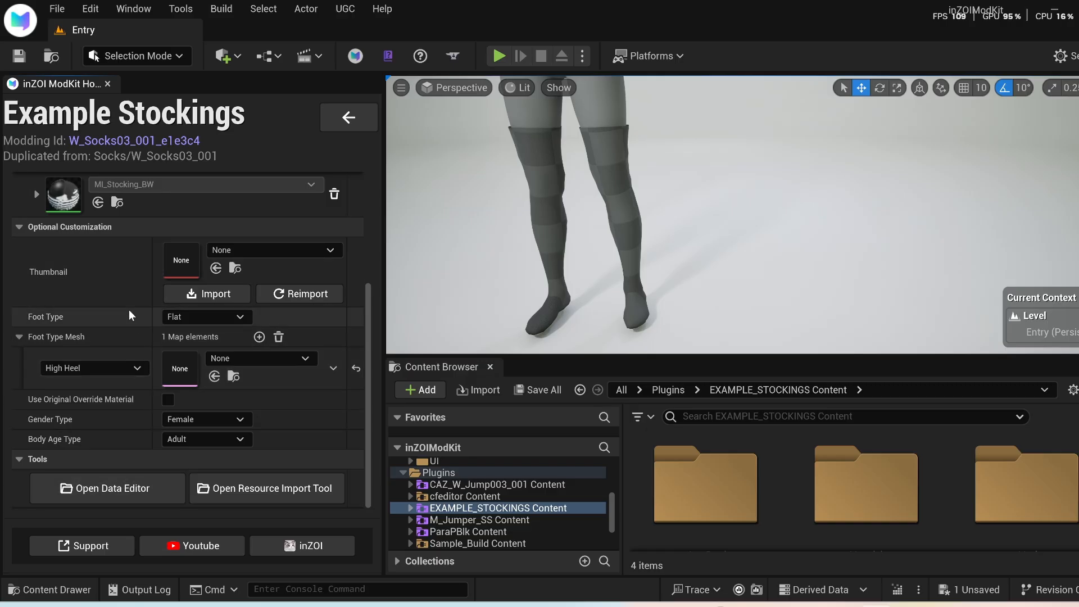
scroll(130, 310, "up", 3)
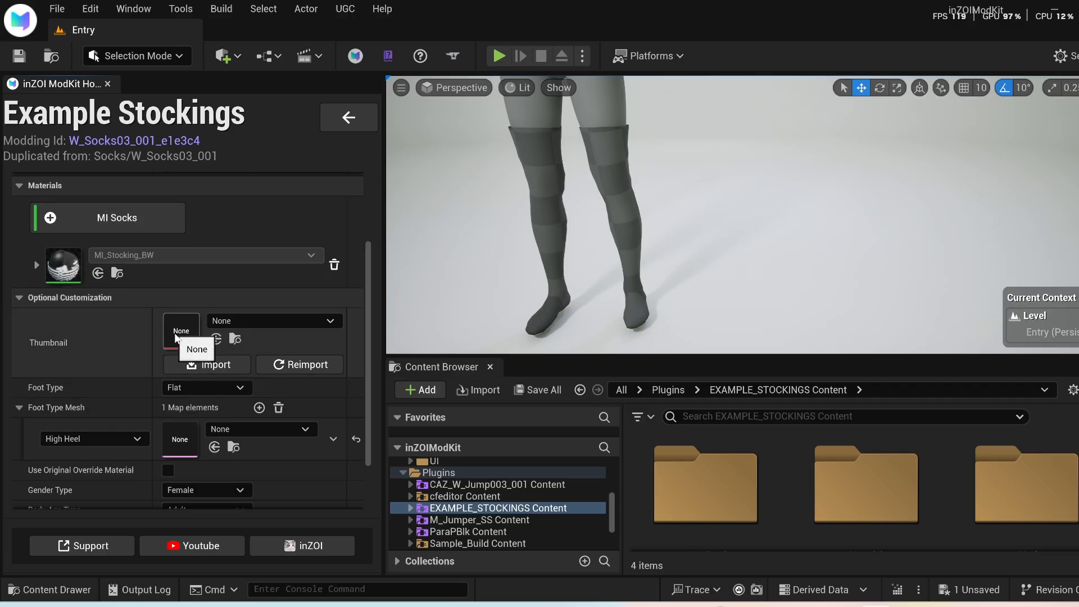
scroll(168, 371, "down", 3)
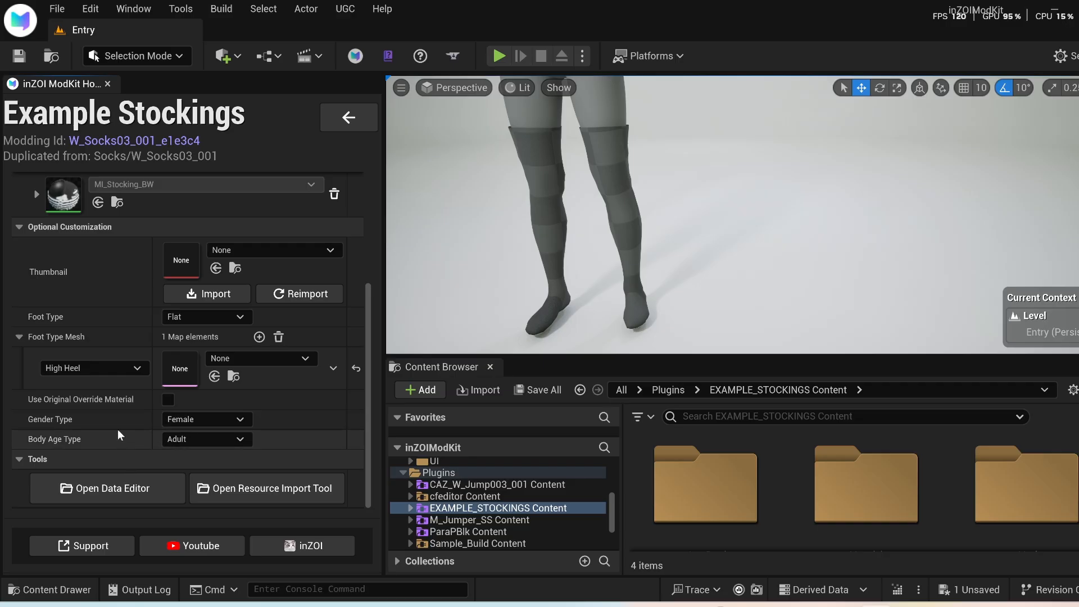
left_click(15, 462)
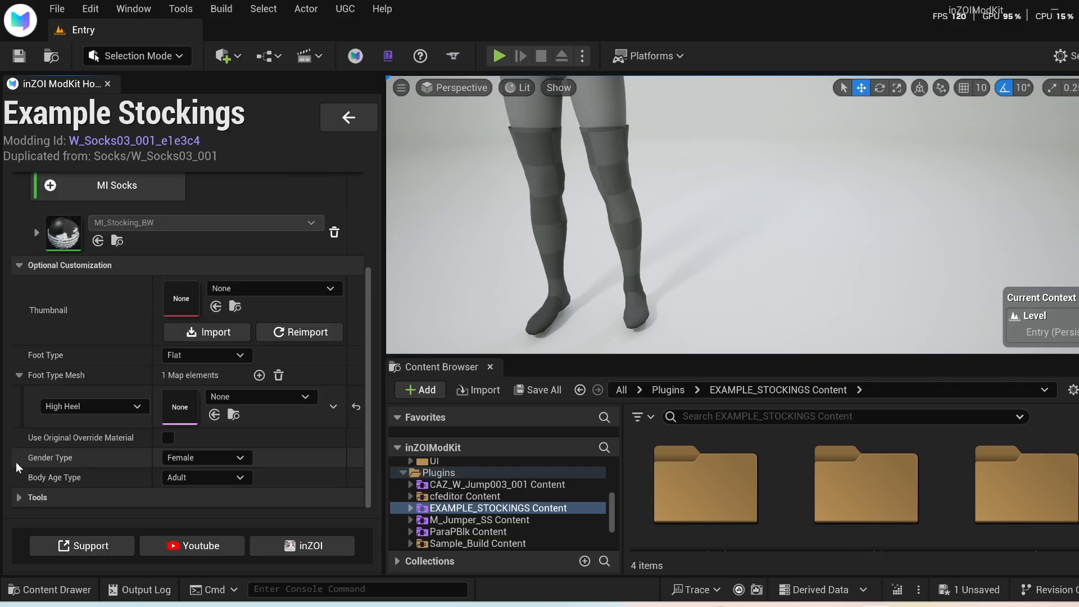
left_click(14, 498)
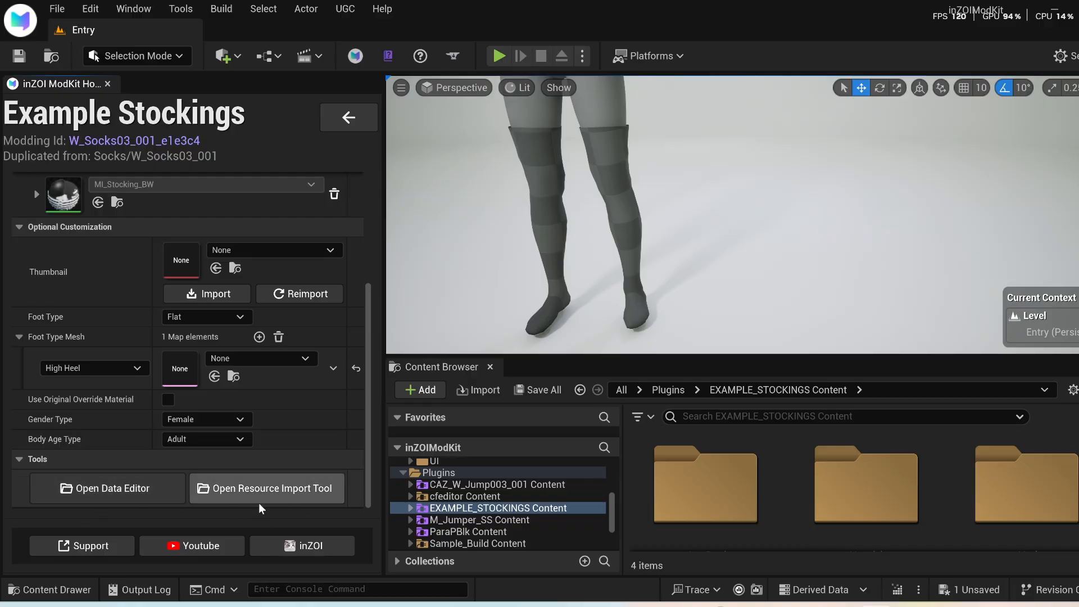
Step: Open the Resource Import Tool, look through its mesh and texture import types, and close it
left_click(292, 499)
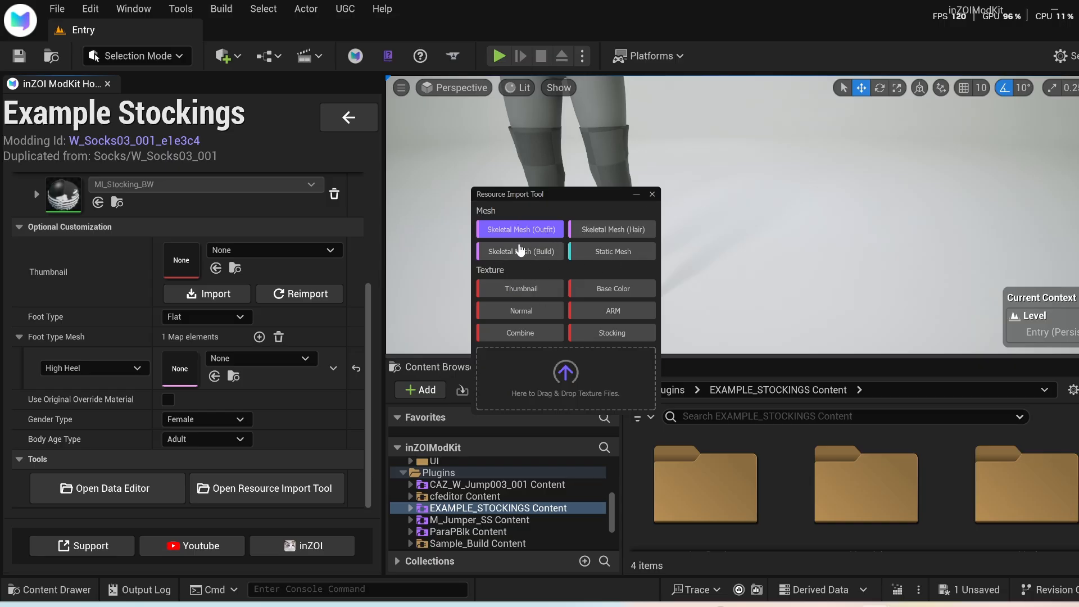
left_click(521, 253)
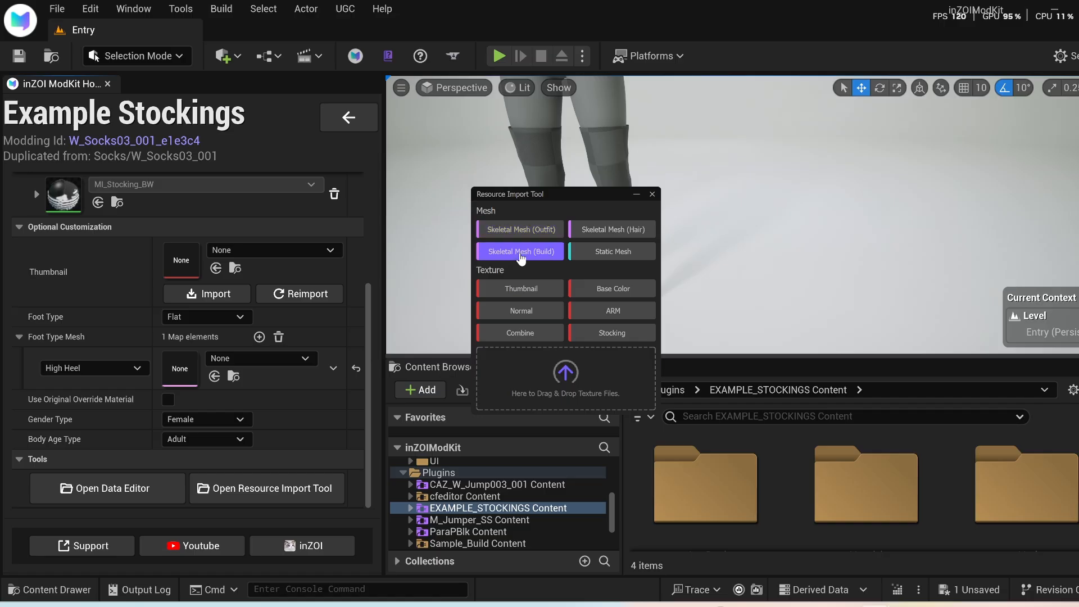
left_click(523, 234)
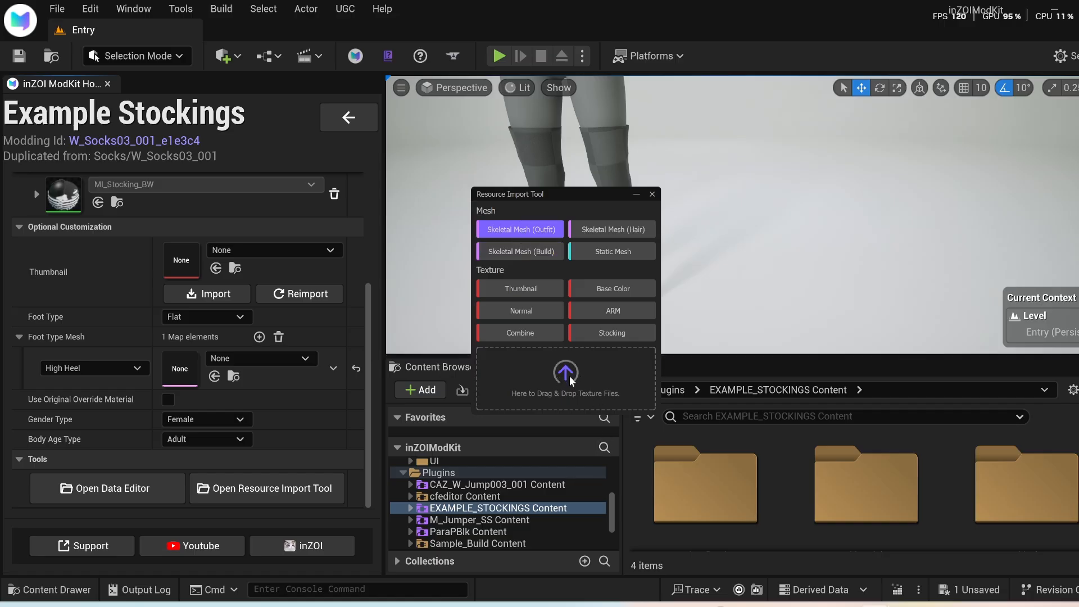
left_click(540, 291)
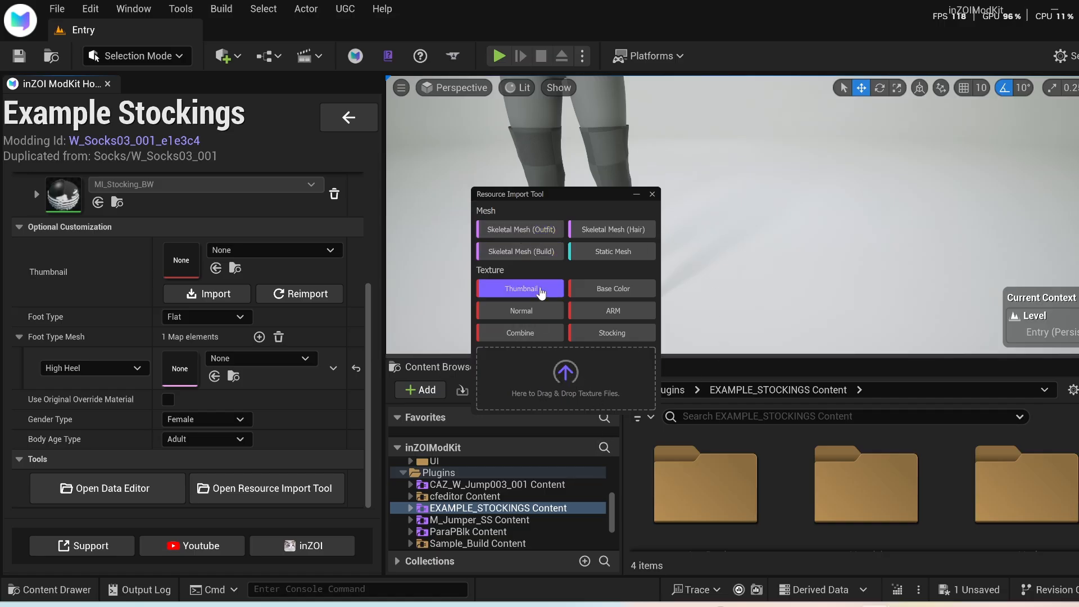
left_click(611, 292)
left_click(652, 195)
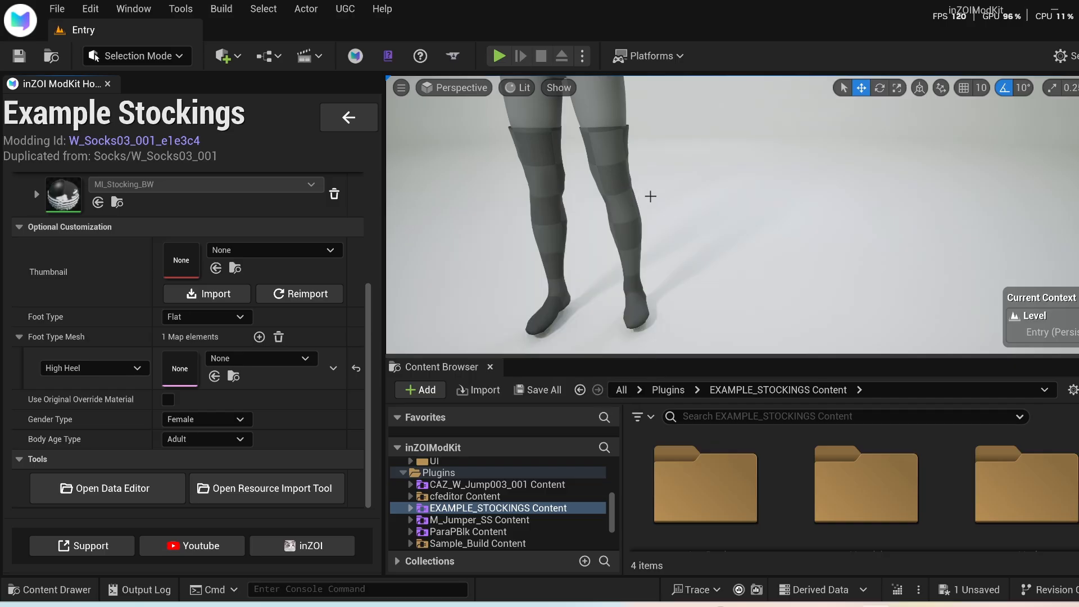
Step: Open the Stockings mesh and assign MI_Stocking_BW from the EXAMPLE_STOCKINGS Materials folder to its Element 0 material slot
scroll(173, 429, "up", 3)
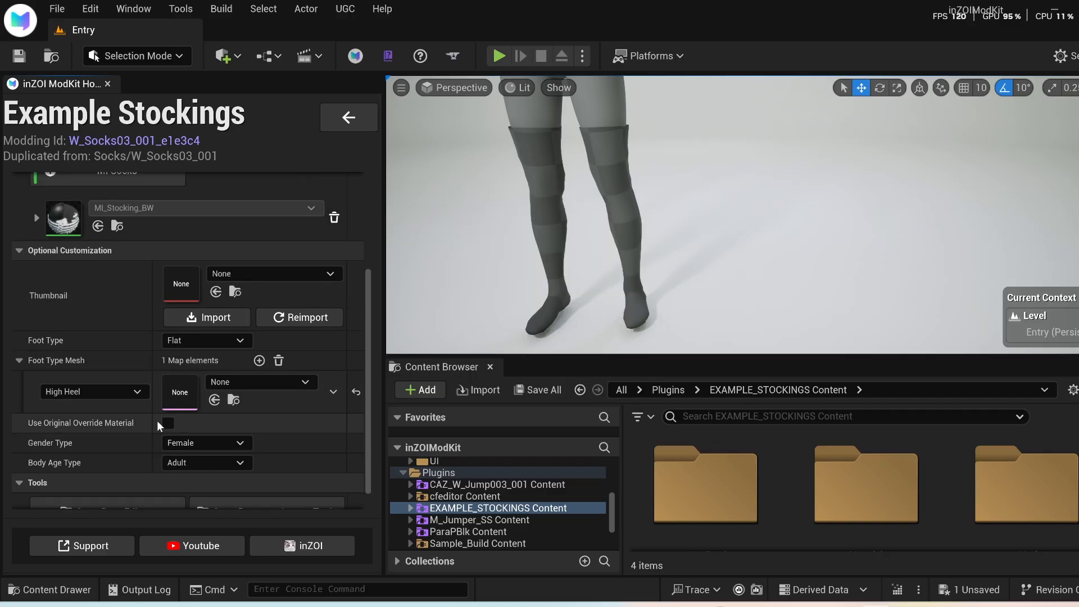
scroll(95, 366, "up", 5)
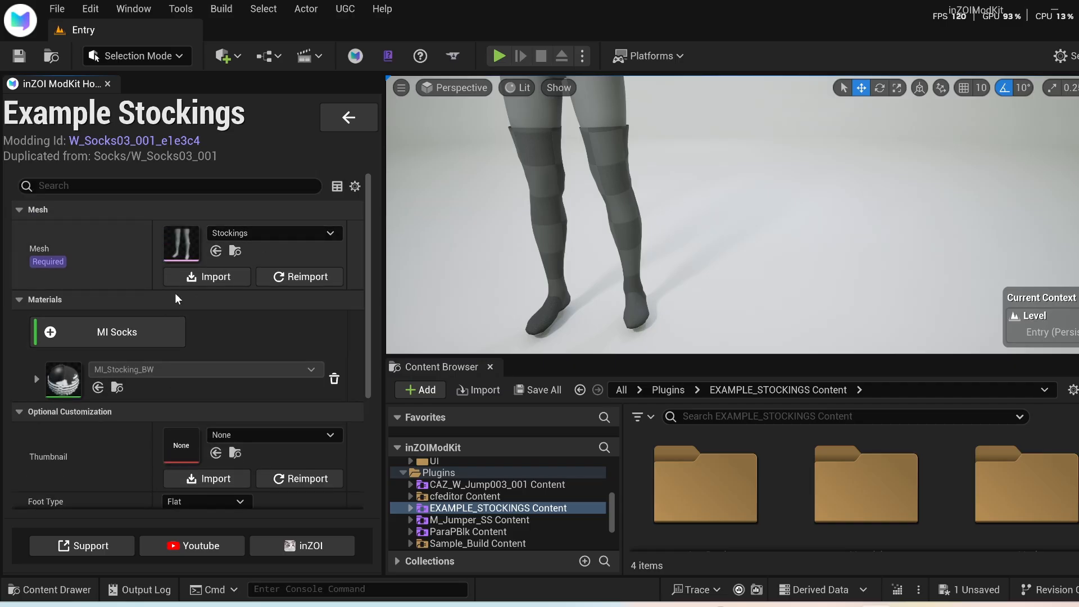
double_click(180, 247)
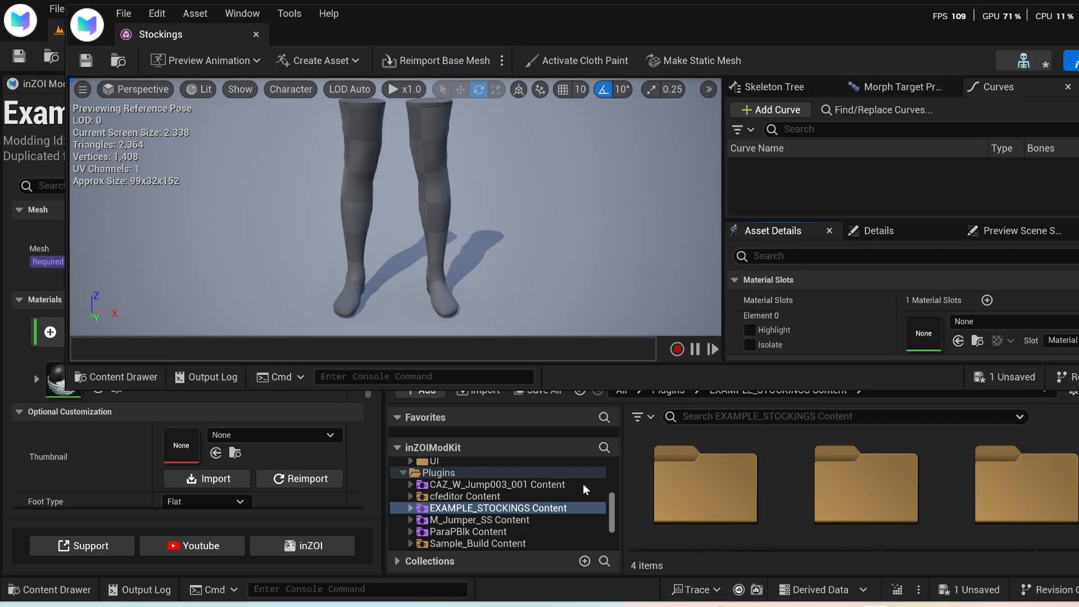
left_click(411, 508)
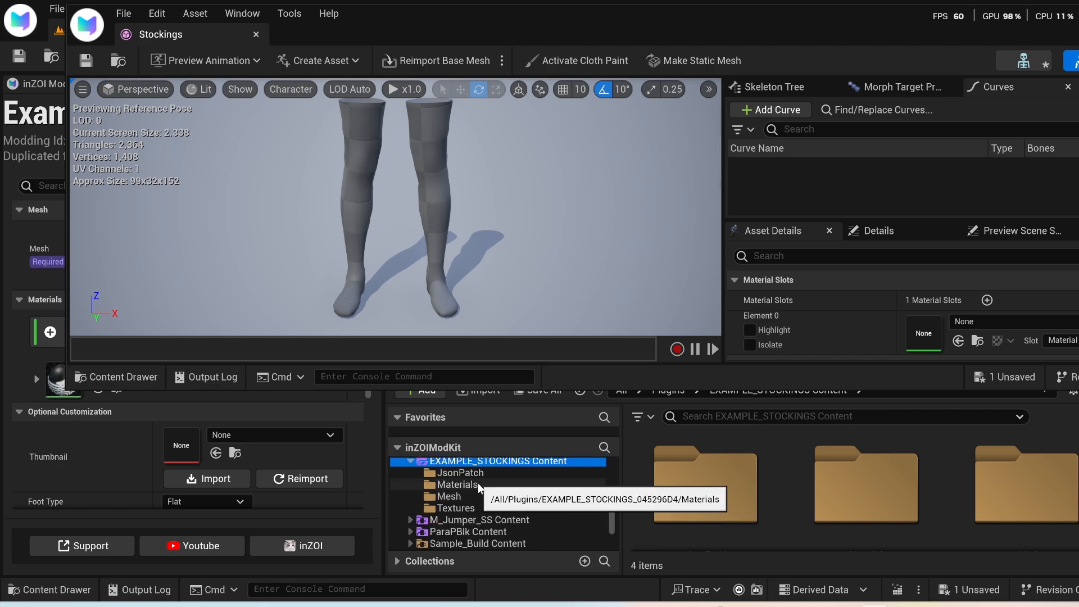
left_click(457, 485)
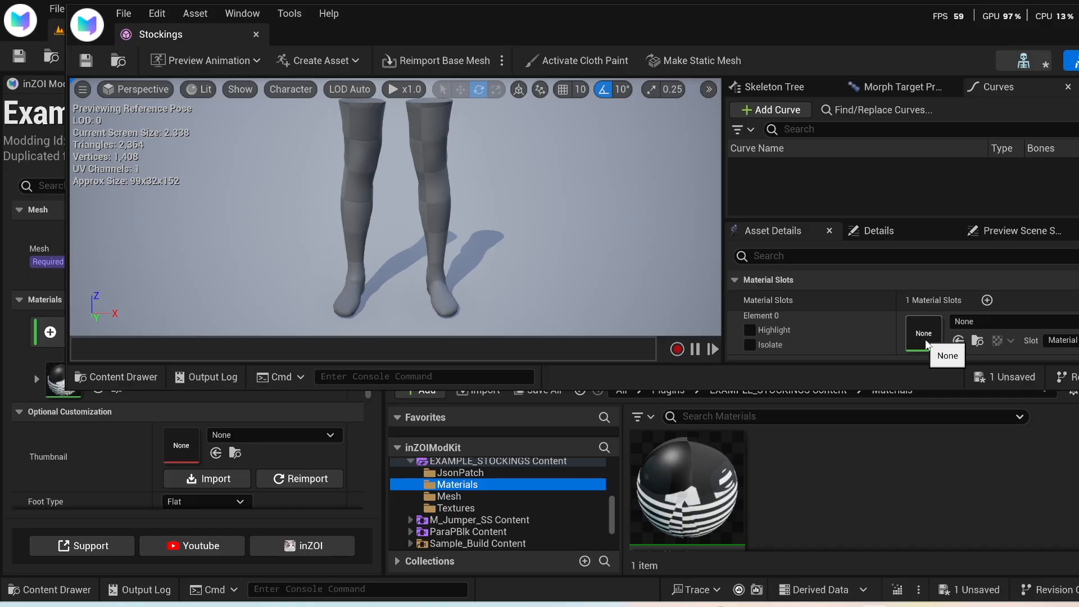
left_click_drag(688, 488, 911, 346)
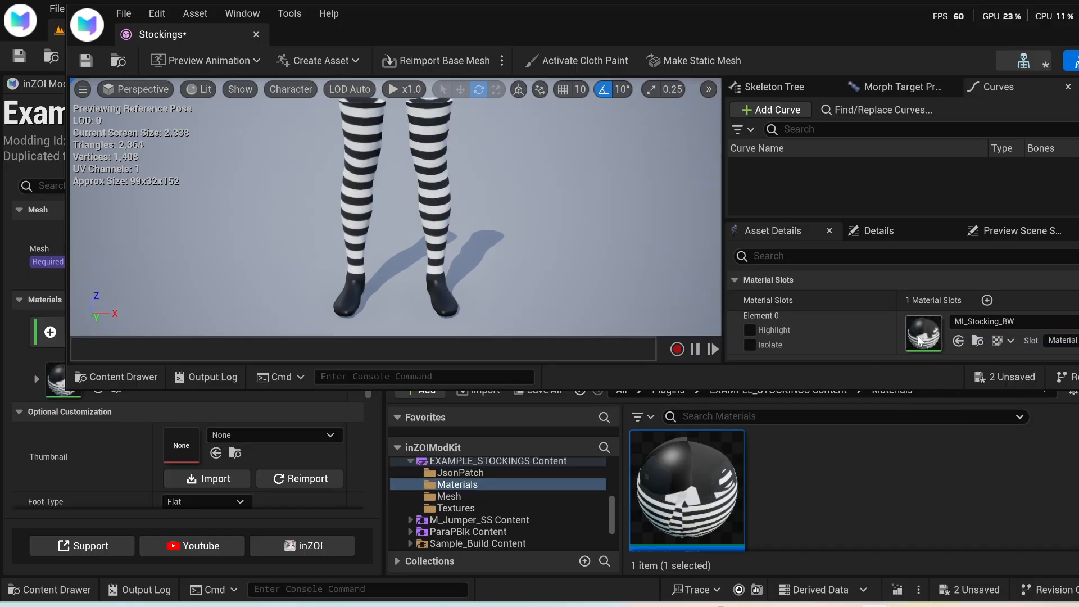
Step: Check the textured stockings in the mesh preview and save the Stockings mesh
scroll(420, 257, "up", 3)
scroll(410, 256, "down", 3)
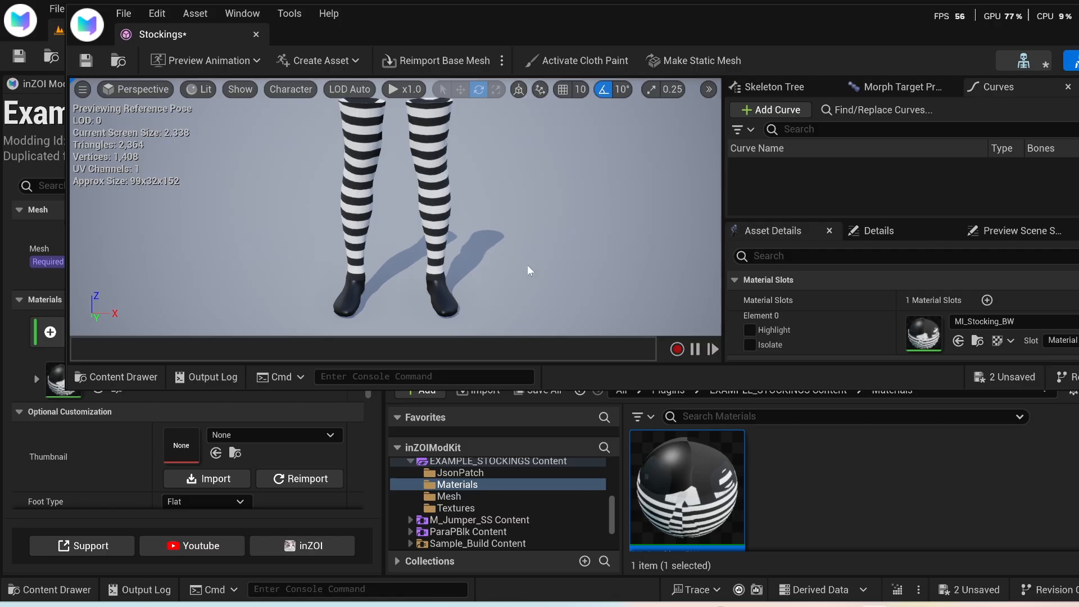
scroll(824, 292, "down", 3)
scroll(827, 299, "up", 3)
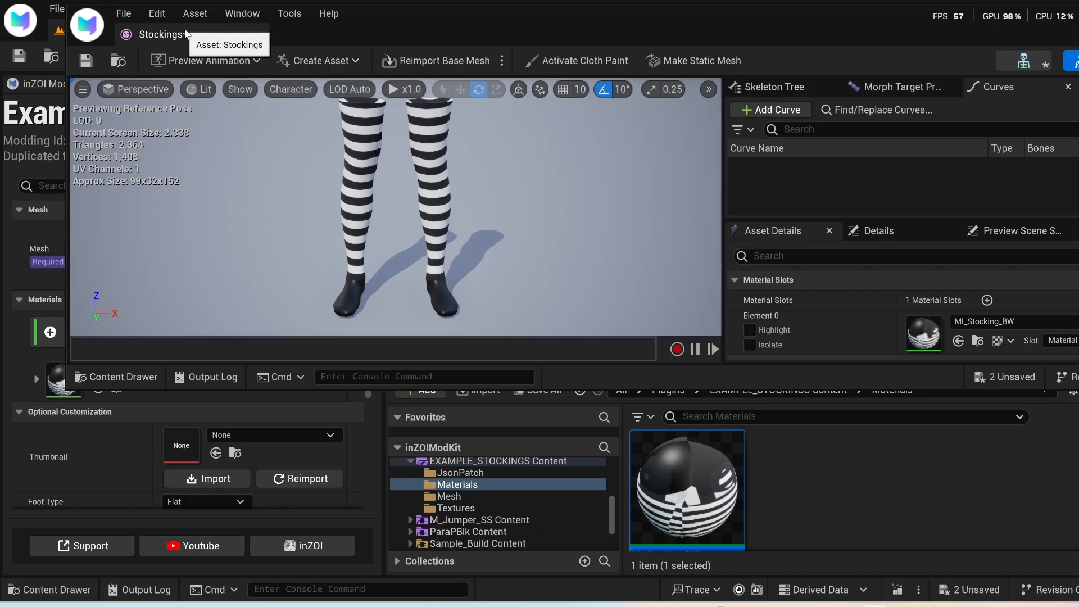
key("ctrl+s")
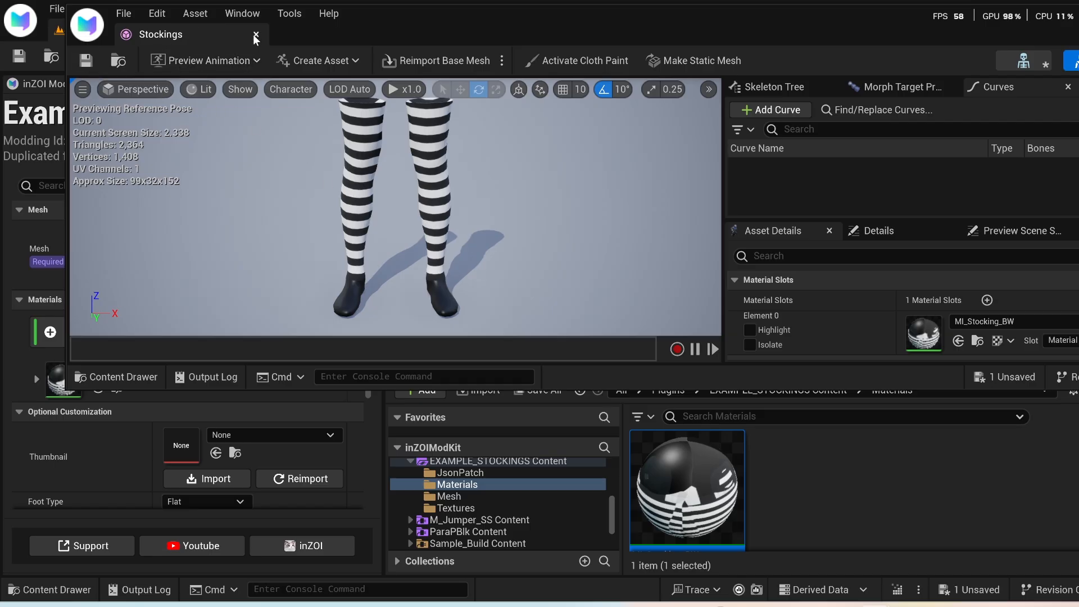